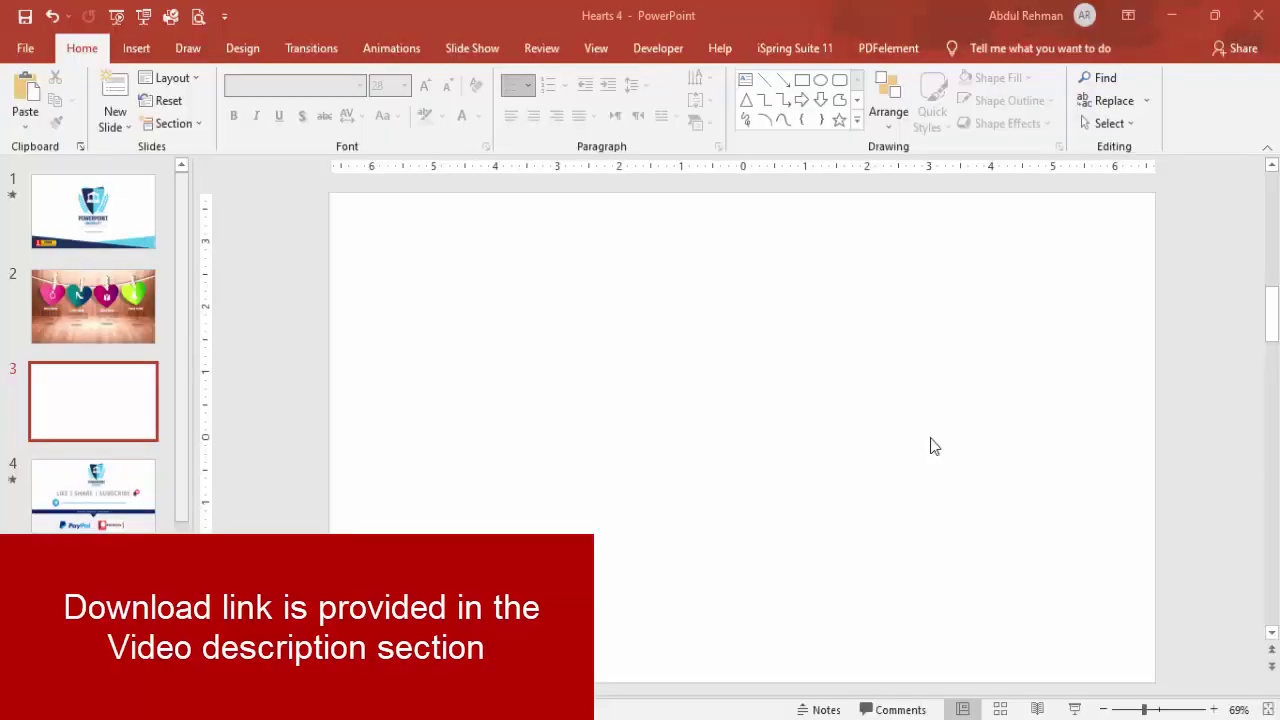
# Draw a freeform line across the top of slide 3 and make it 3 pt thick
pyautogui.click(134, 50)
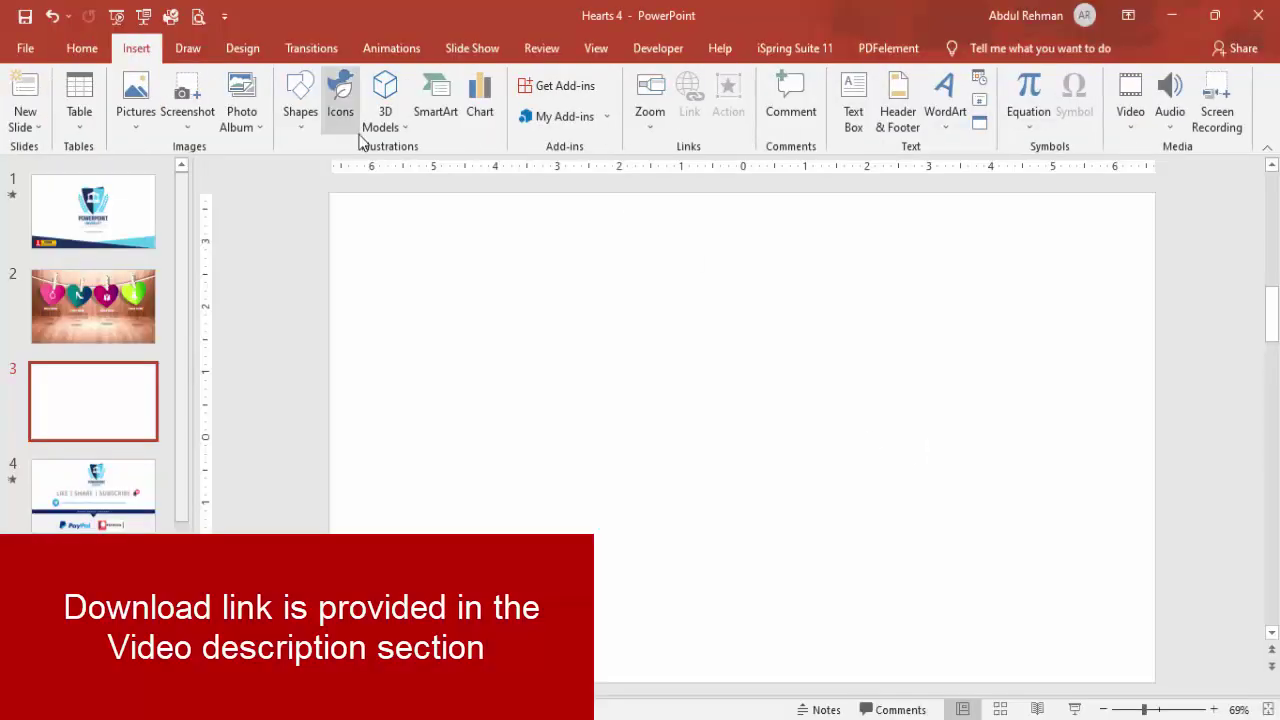
pyautogui.click(306, 131)
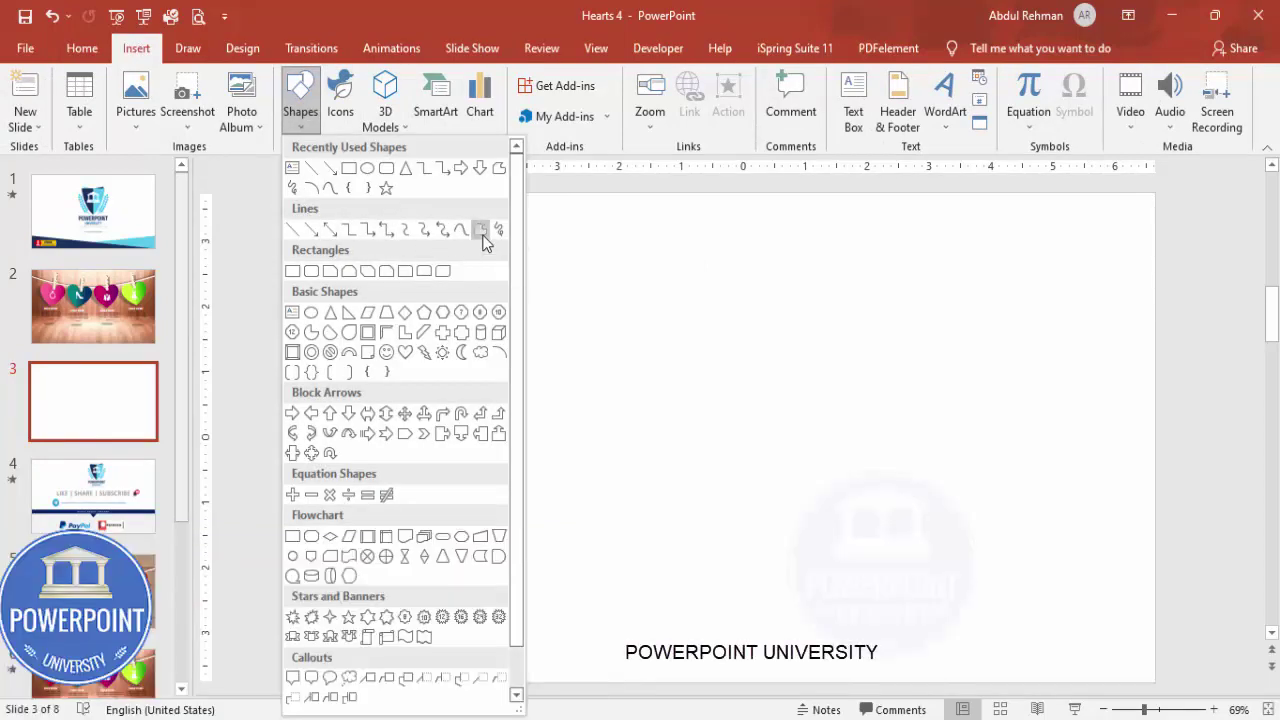
pyautogui.click(481, 232)
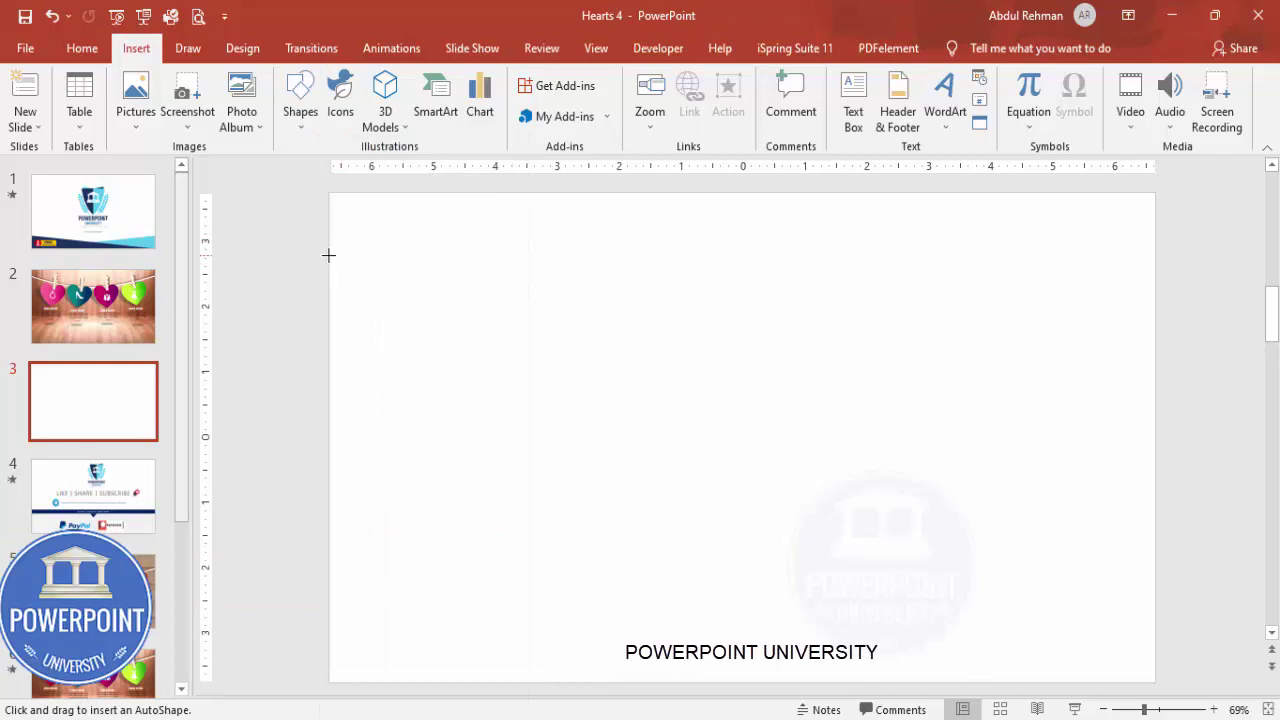
pyautogui.click(330, 256)
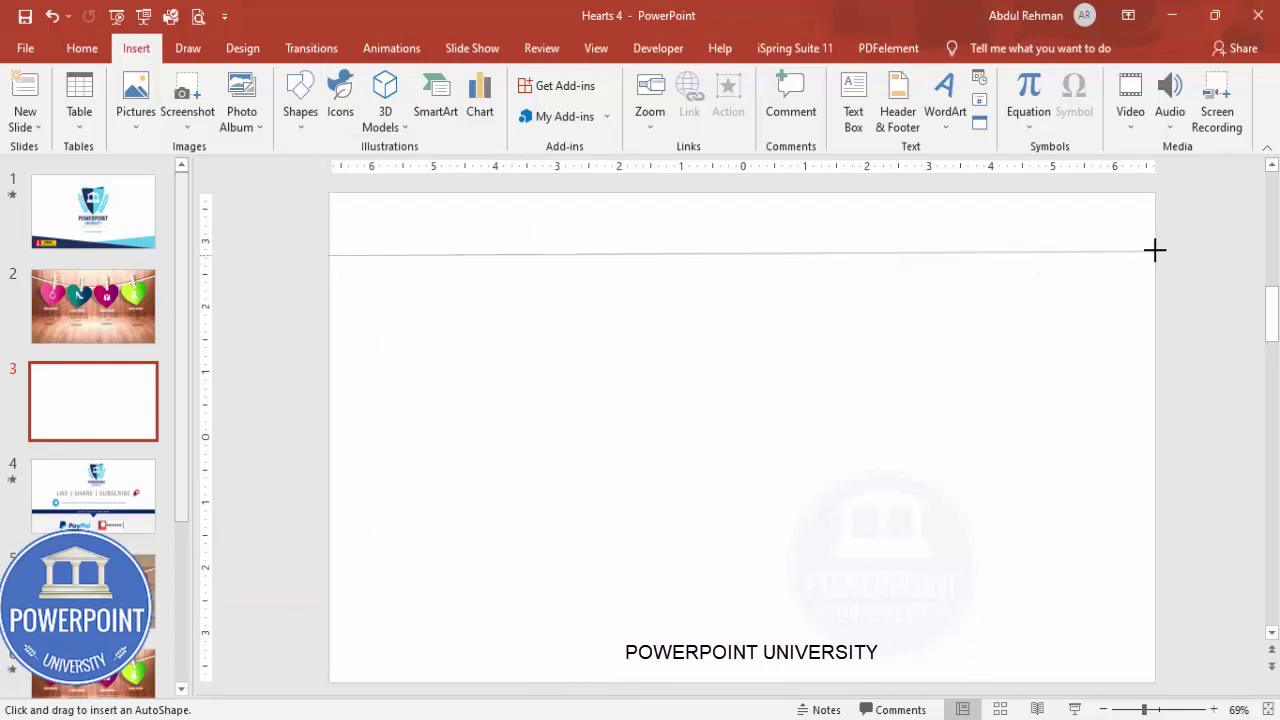
pyautogui.doubleClick(1155, 250)
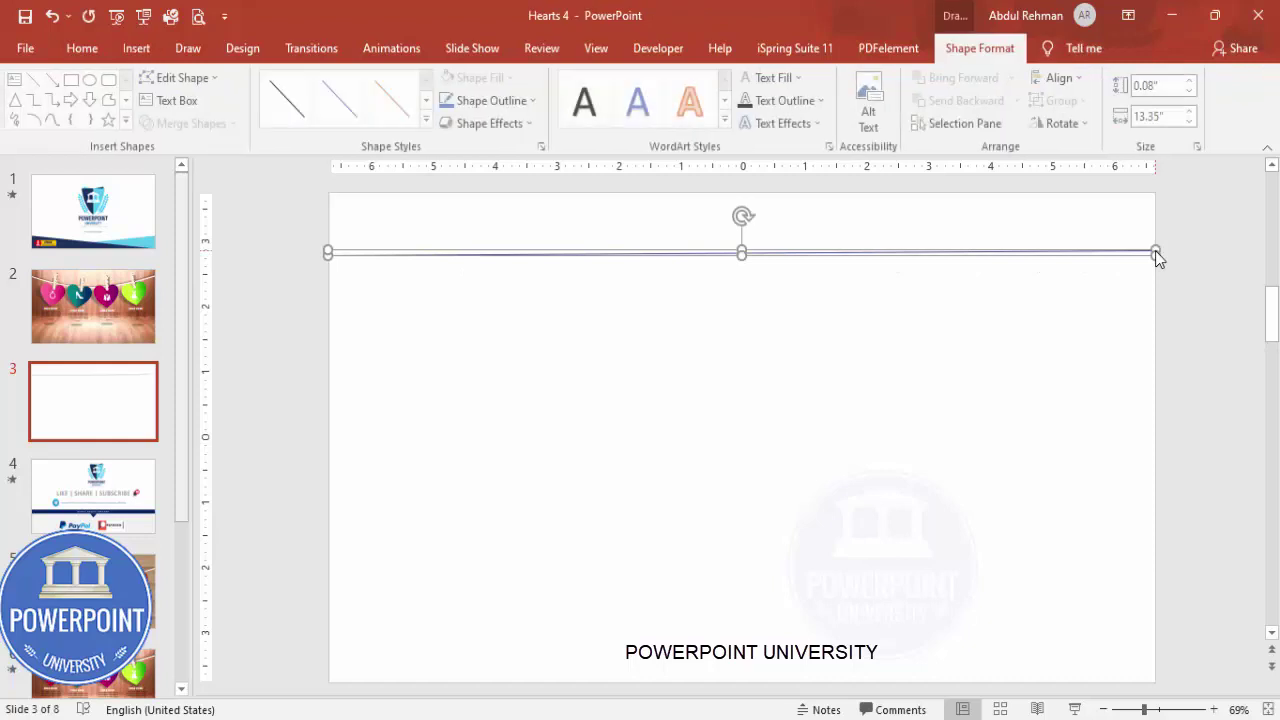
pyautogui.click(514, 100)
pyautogui.moveTo(531, 389)
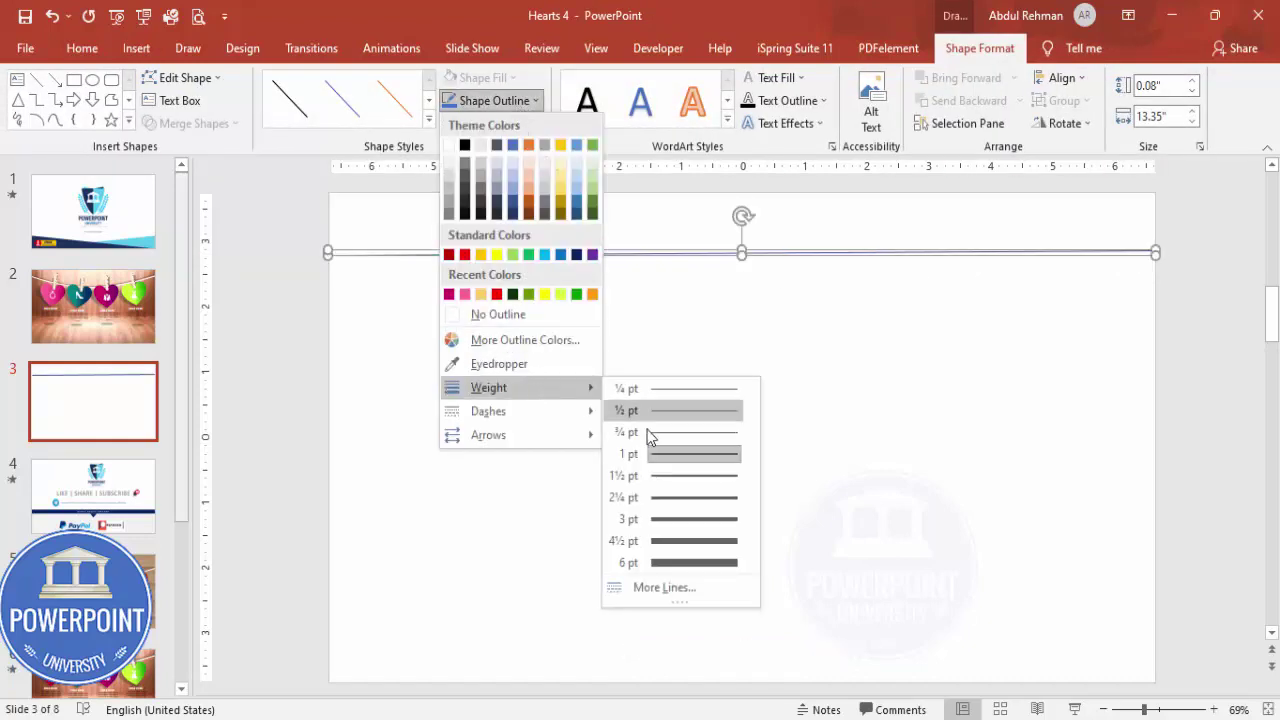
pyautogui.click(703, 524)
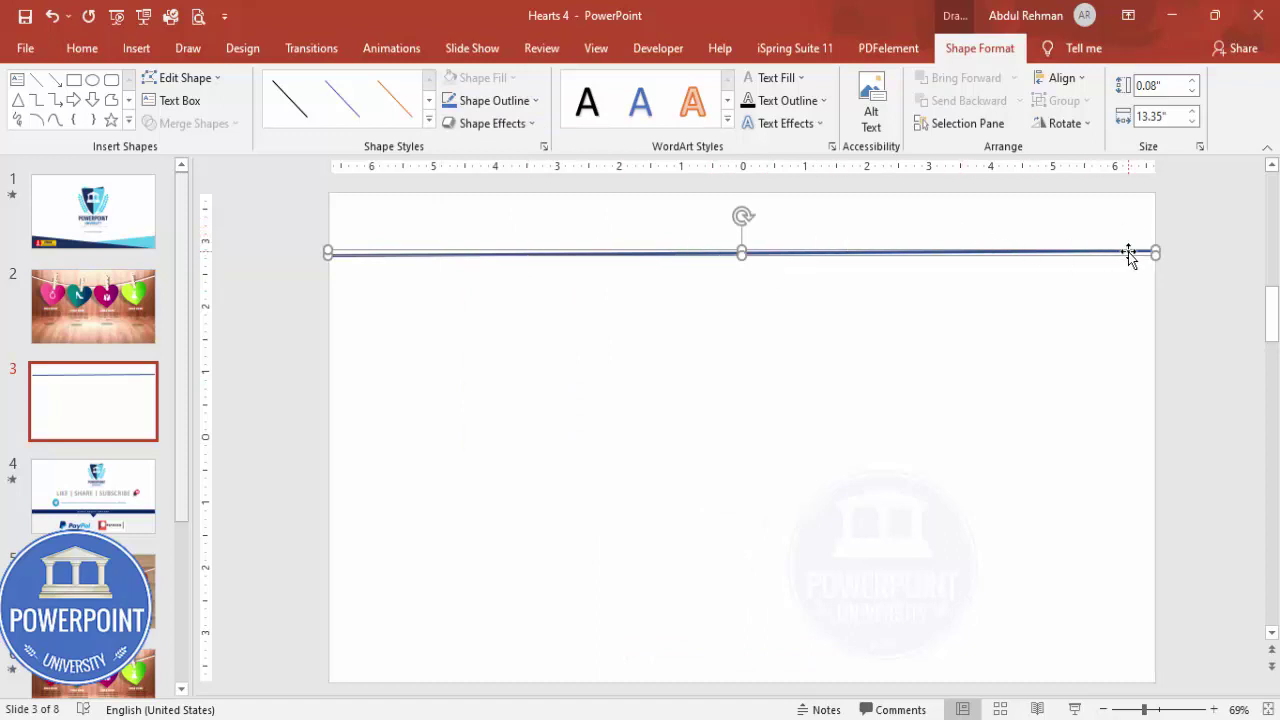
# Edit the line's points to bend it into a downward sagging curve
pyautogui.rightClick(1128, 252)
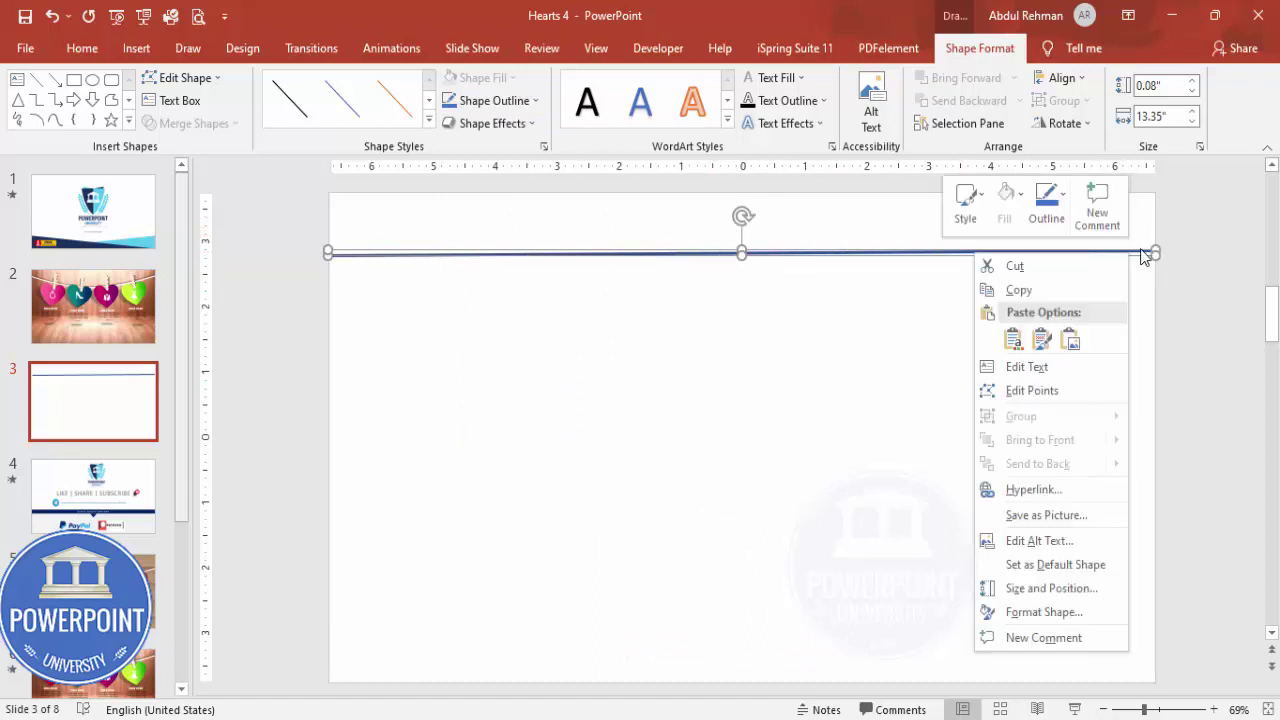
pyautogui.click(1077, 390)
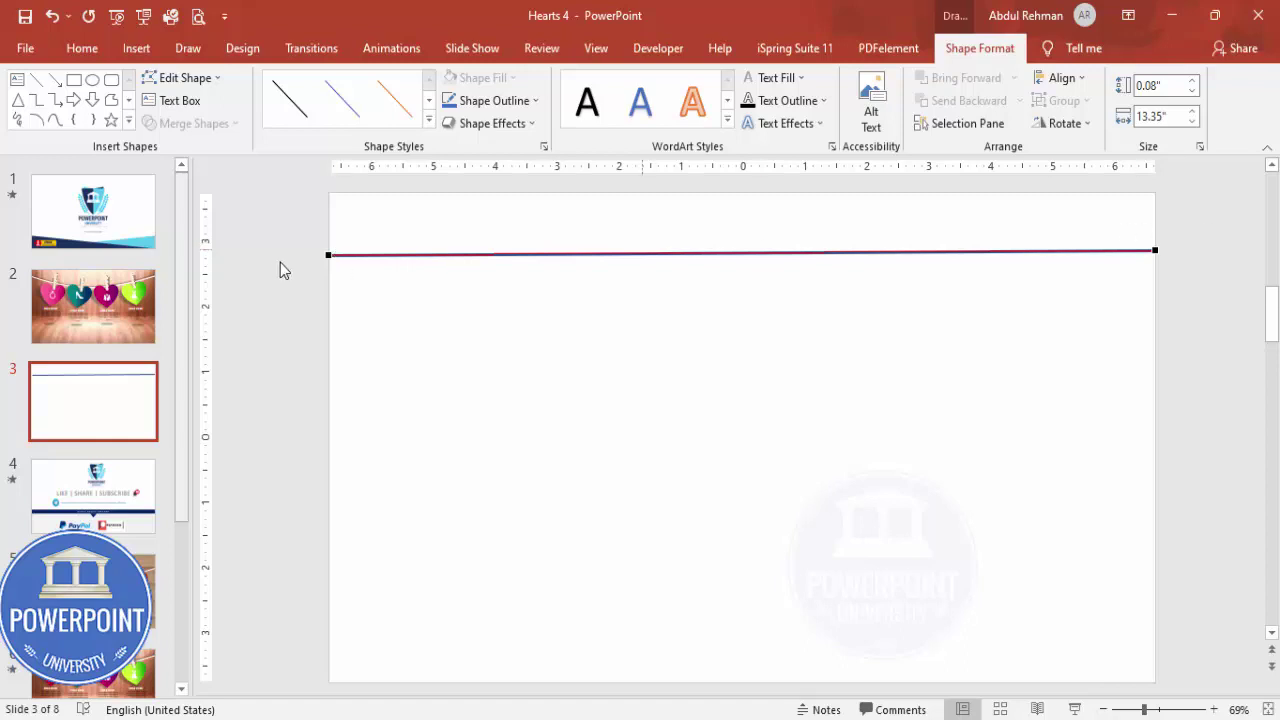
pyautogui.click(331, 255)
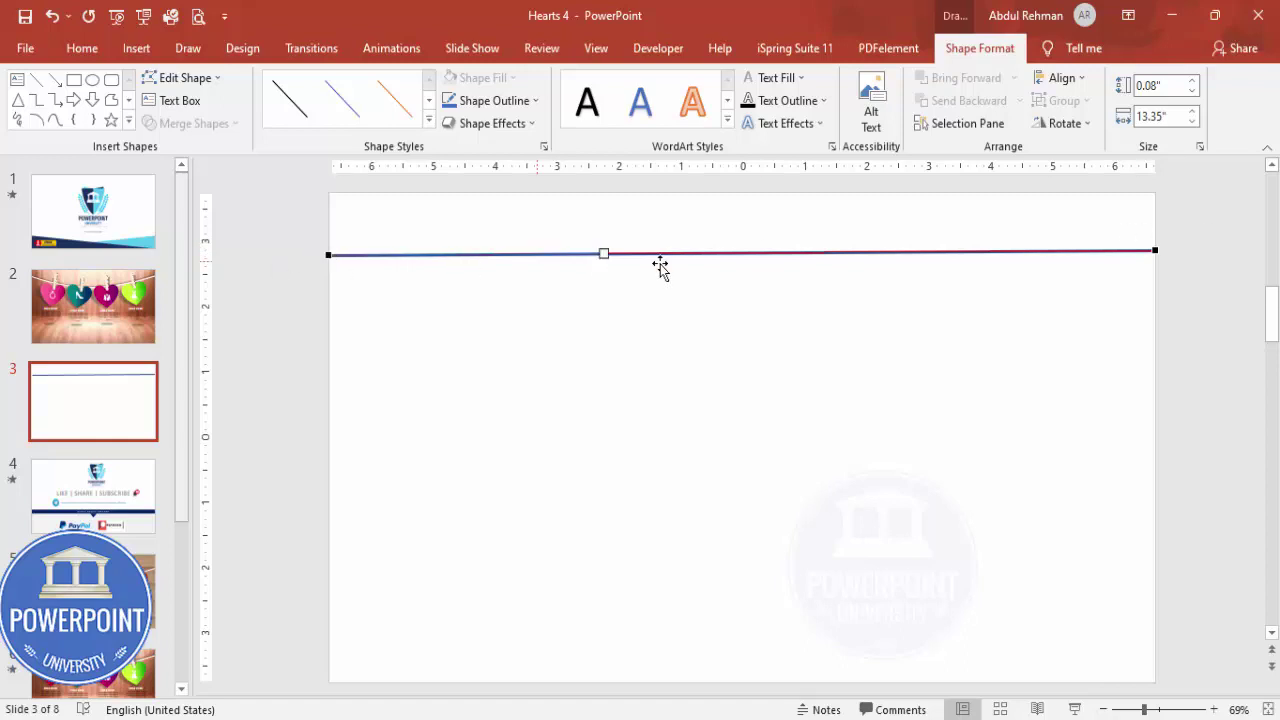
pyautogui.moveTo(604, 254); pyautogui.dragTo(625, 315)
pyautogui.click(1155, 250)
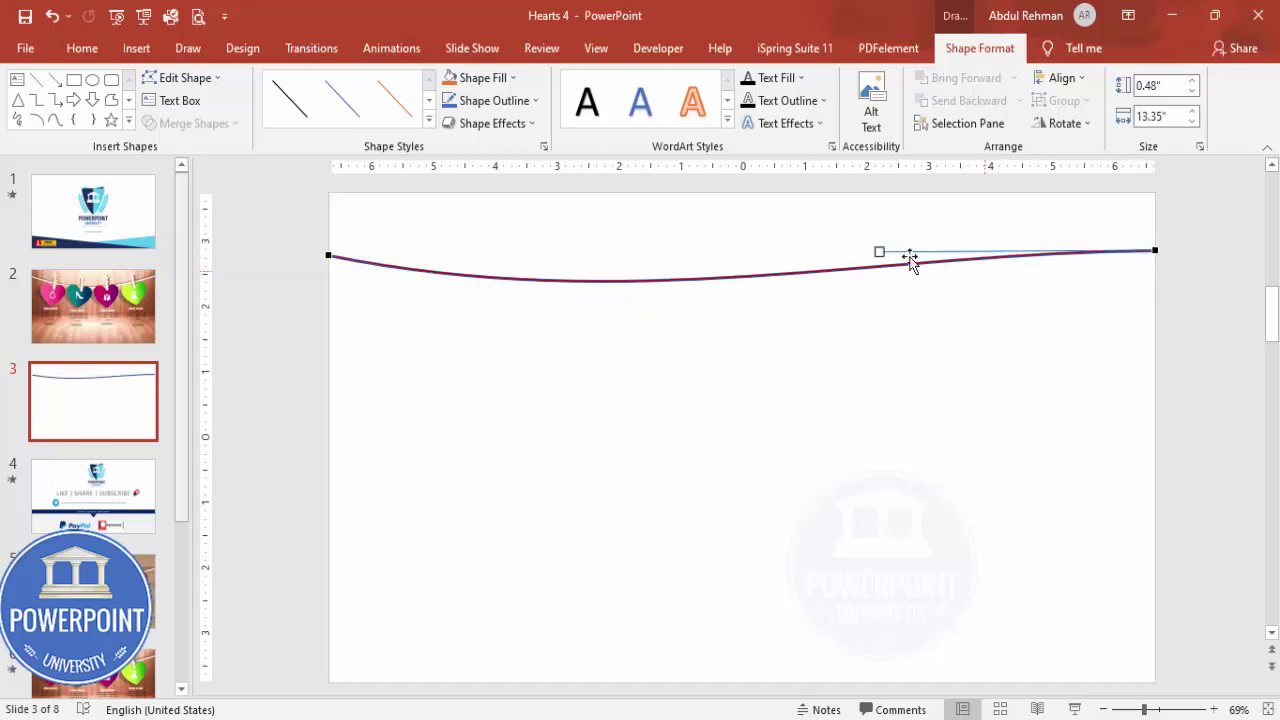
pyautogui.moveTo(879, 253); pyautogui.dragTo(894, 307)
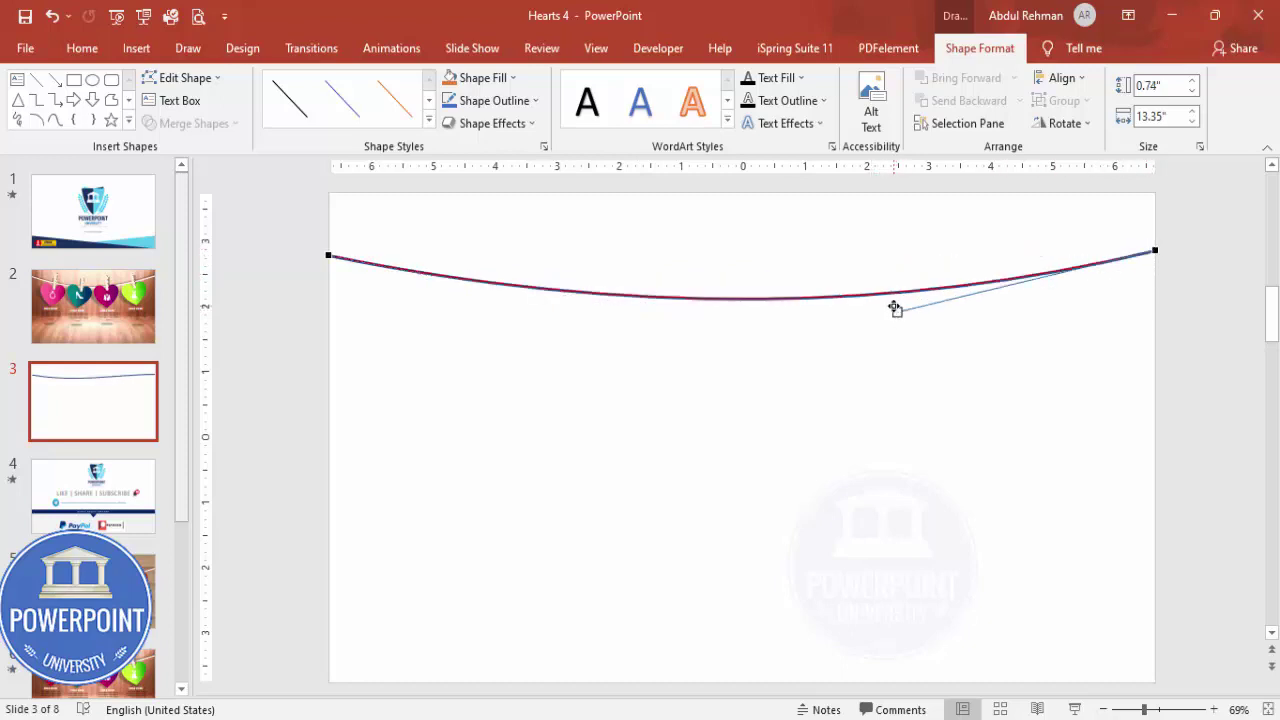
# Draw a heart shape just below the left part of the string
pyautogui.click(629, 323)
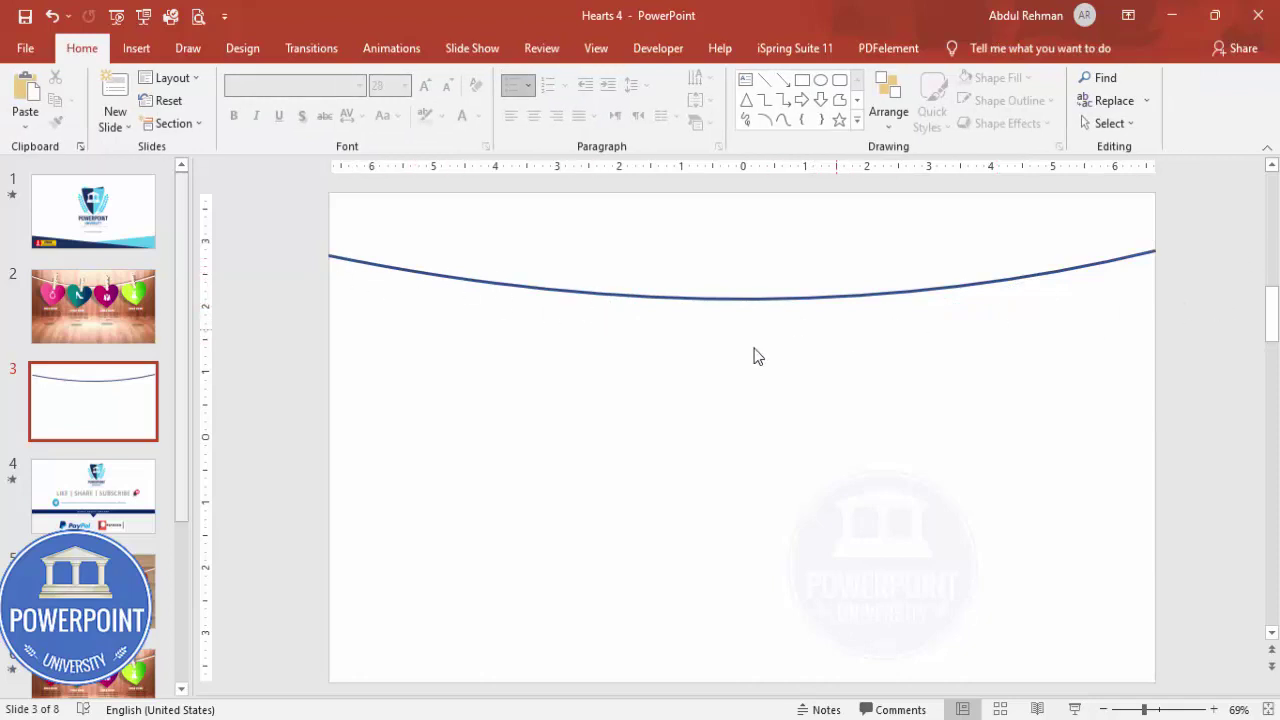
pyautogui.click(137, 50)
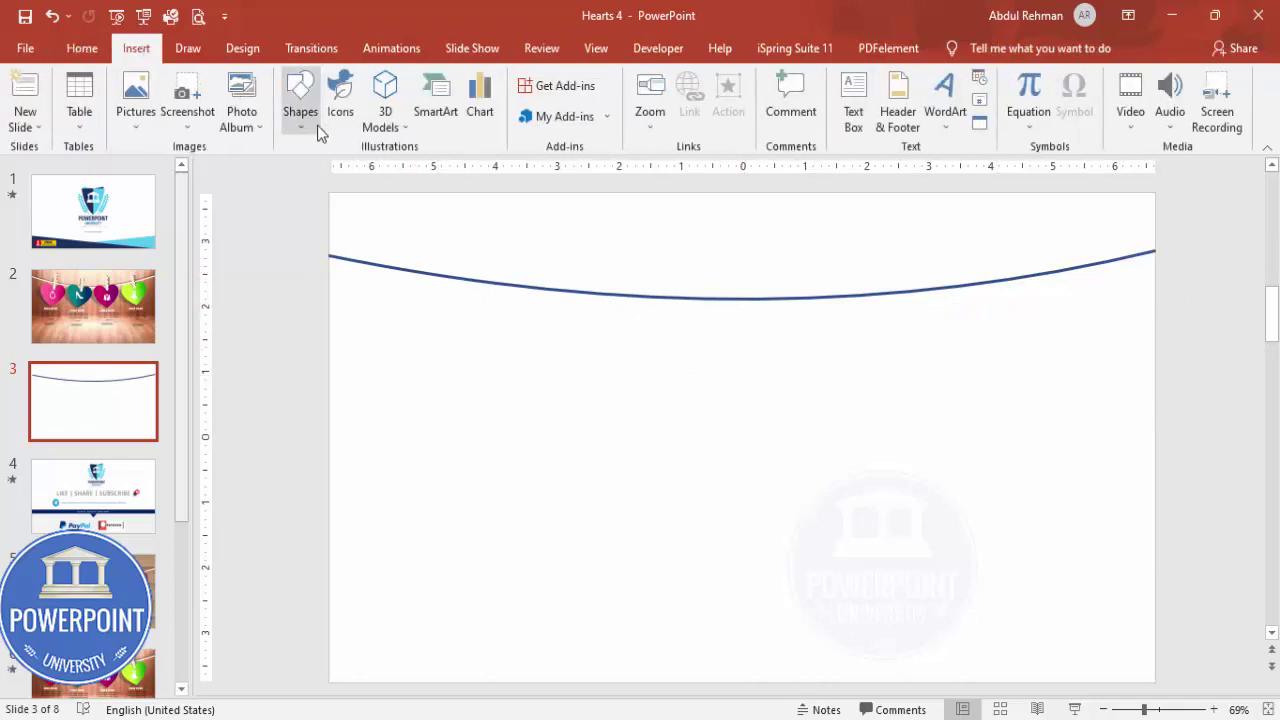
pyautogui.click(308, 128)
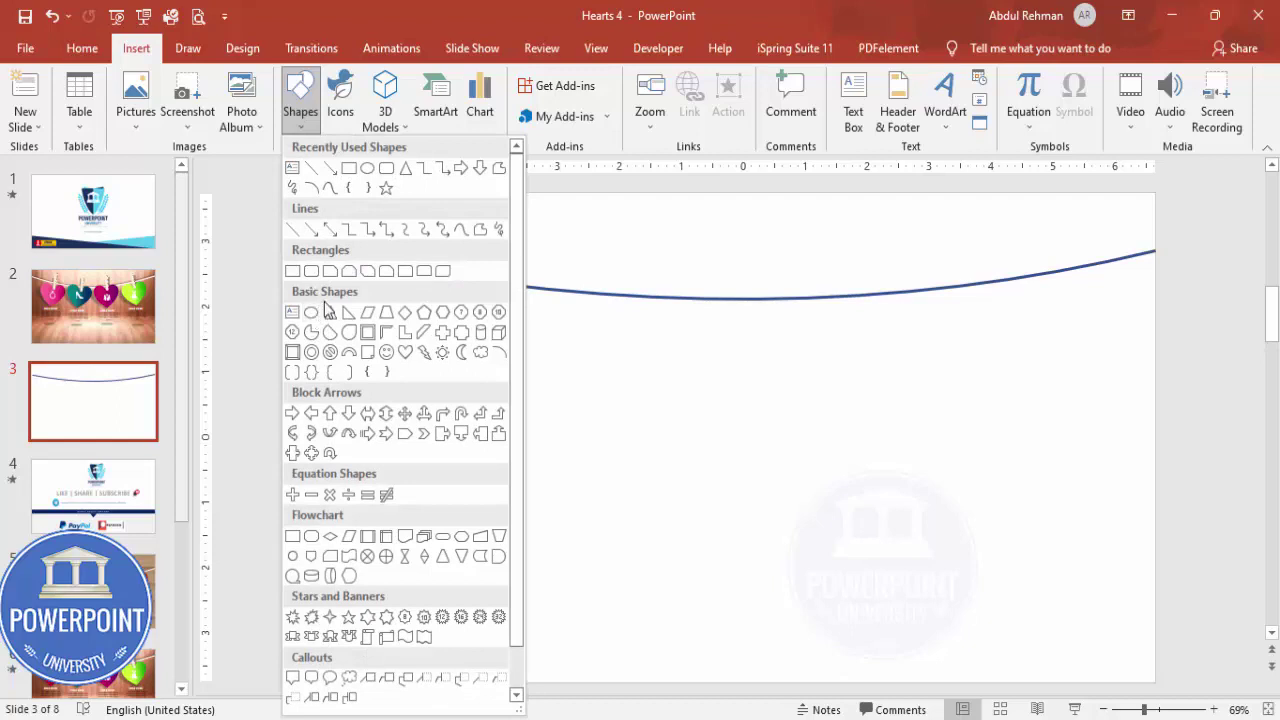
pyautogui.click(405, 353)
pyautogui.moveTo(517, 325)
pyautogui.mouseDown()
pyautogui.moveTo(643, 449)
pyautogui.moveTo(531, 391)
pyautogui.moveTo(516, 355)
pyautogui.mouseUp()
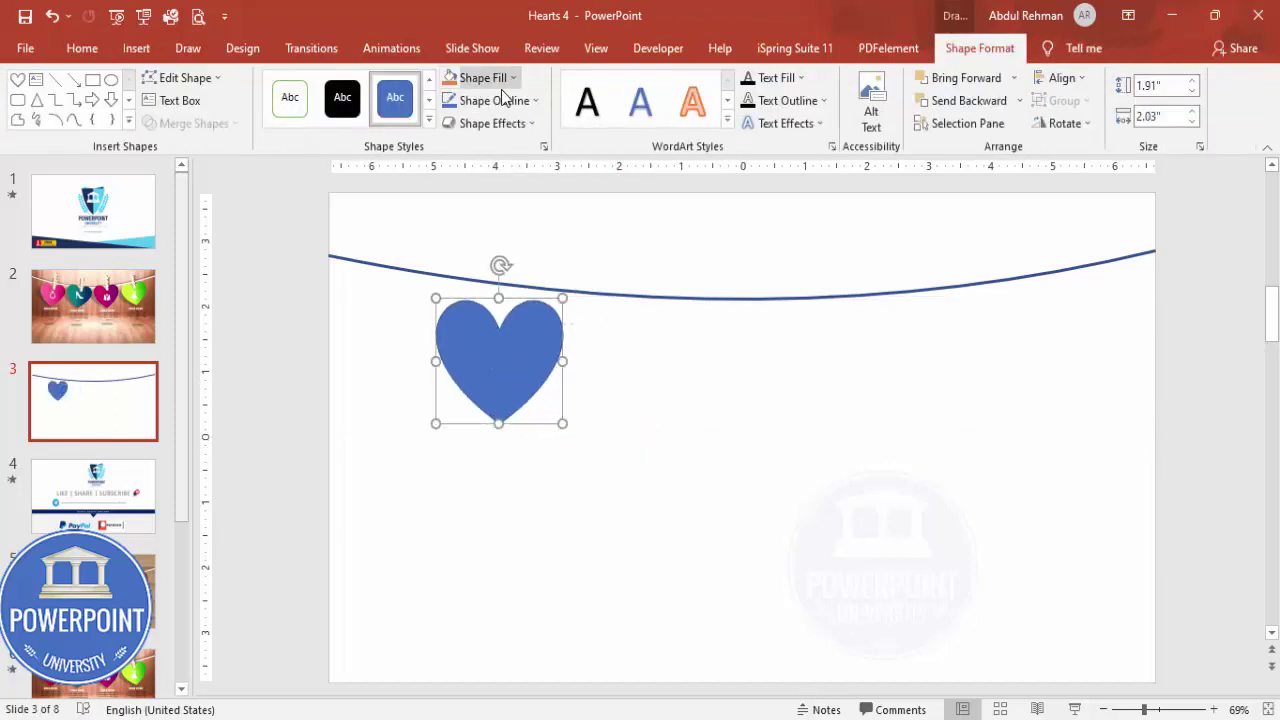
# Remove the heart's outline and fill it with red
pyautogui.click(494, 100)
pyautogui.click(490, 315)
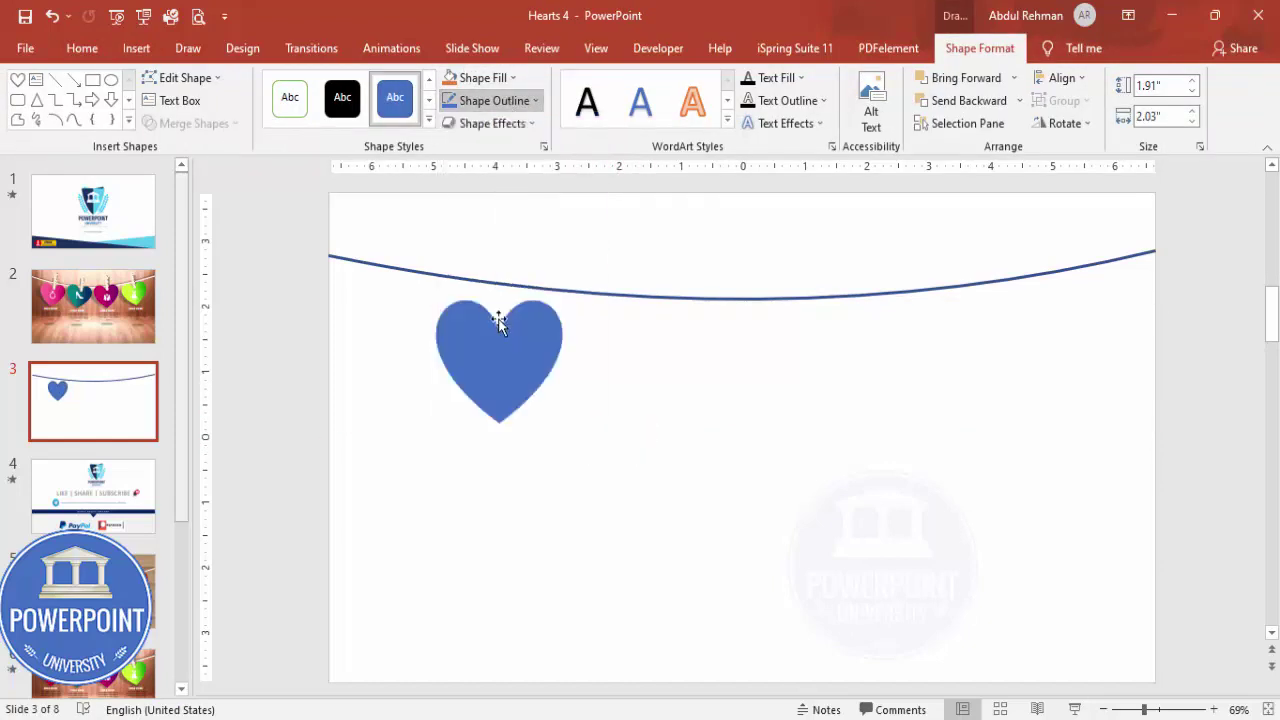
pyautogui.click(480, 77)
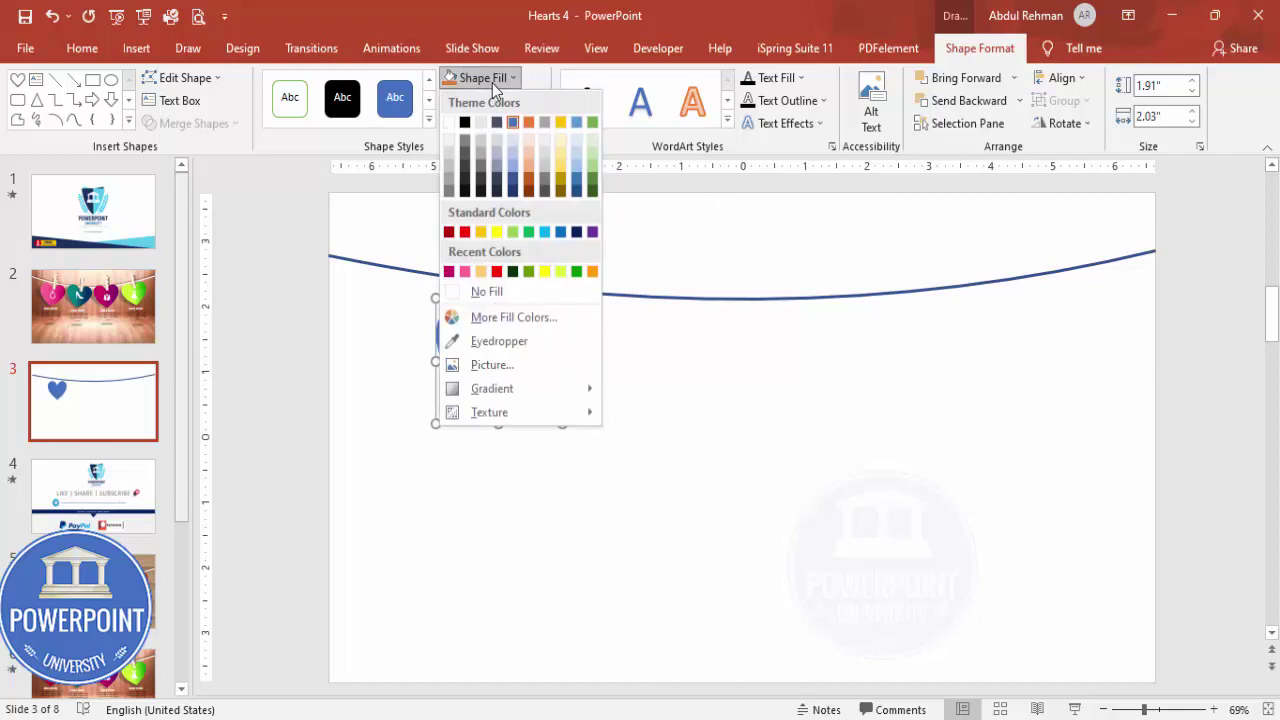
pyautogui.click(465, 232)
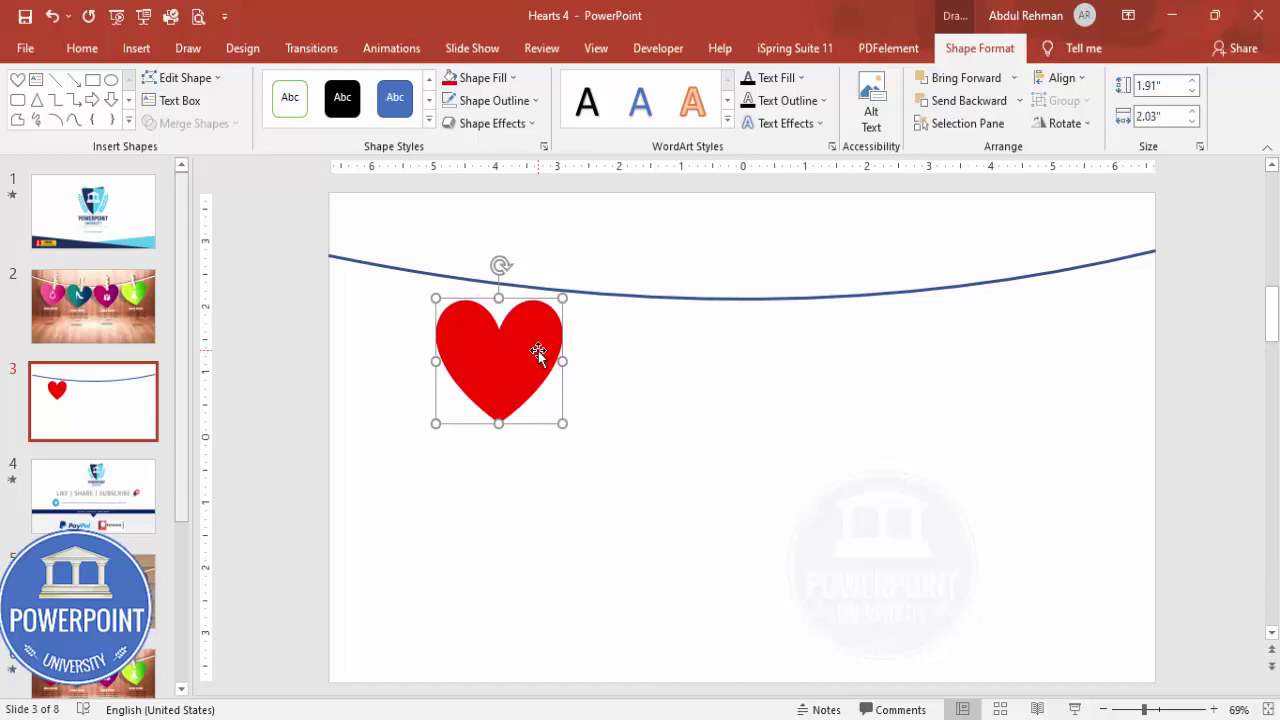
# Switch the heart to a gradient fill, delete two middle stops, and make the 100% stop dark red
pyautogui.rightClick(538, 351)
pyautogui.click(628, 667)
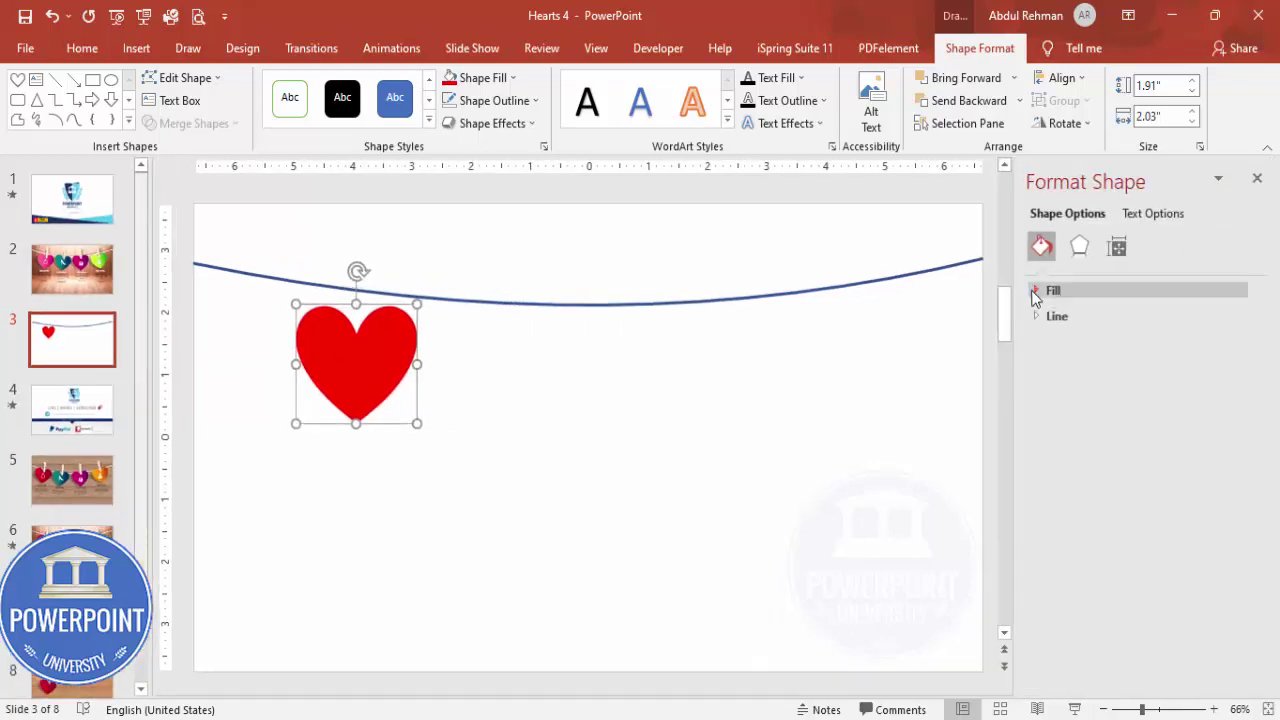
pyautogui.click(1031, 290)
pyautogui.click(1102, 363)
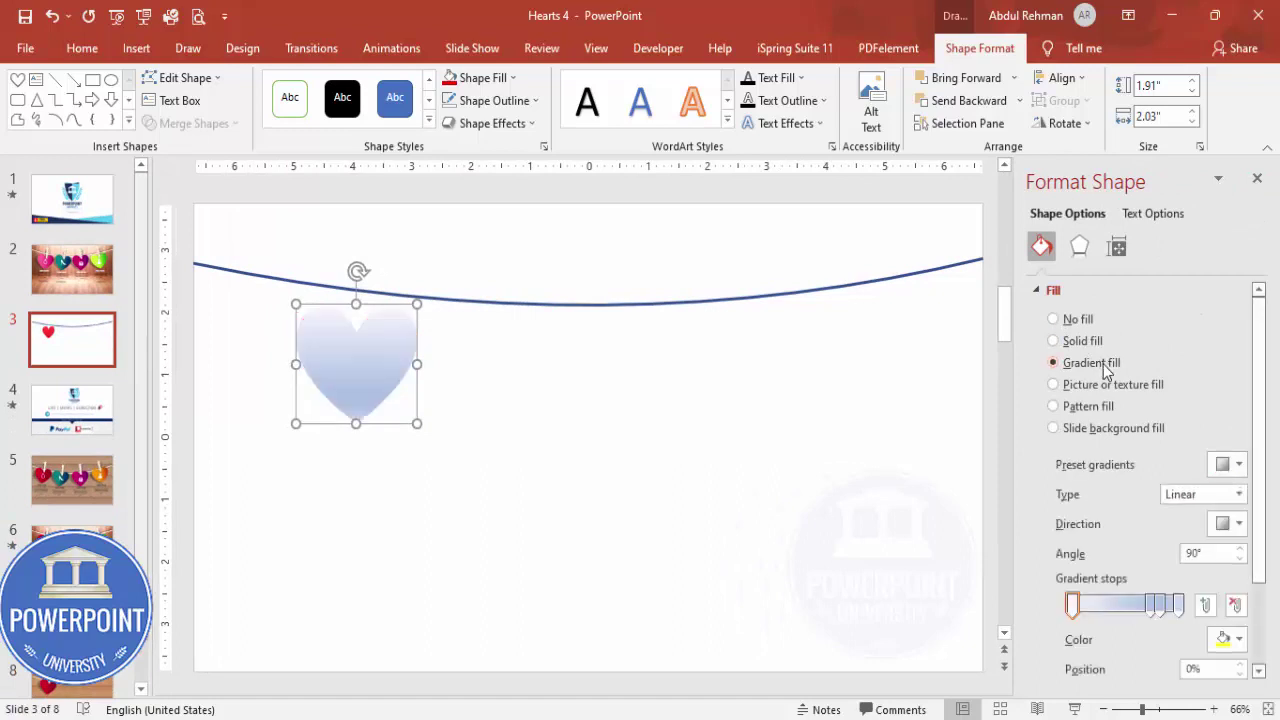
pyautogui.click(1160, 605)
pyautogui.click(1235, 605)
pyautogui.click(1236, 608)
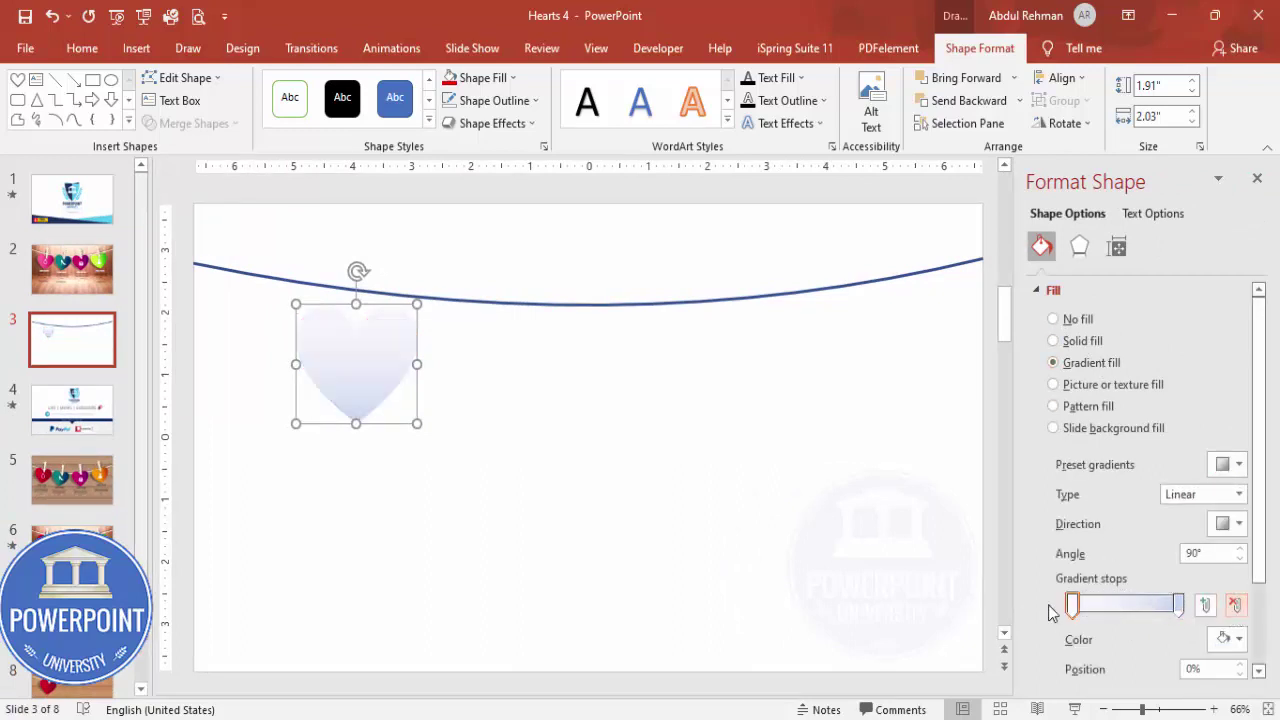
pyautogui.click(1180, 606)
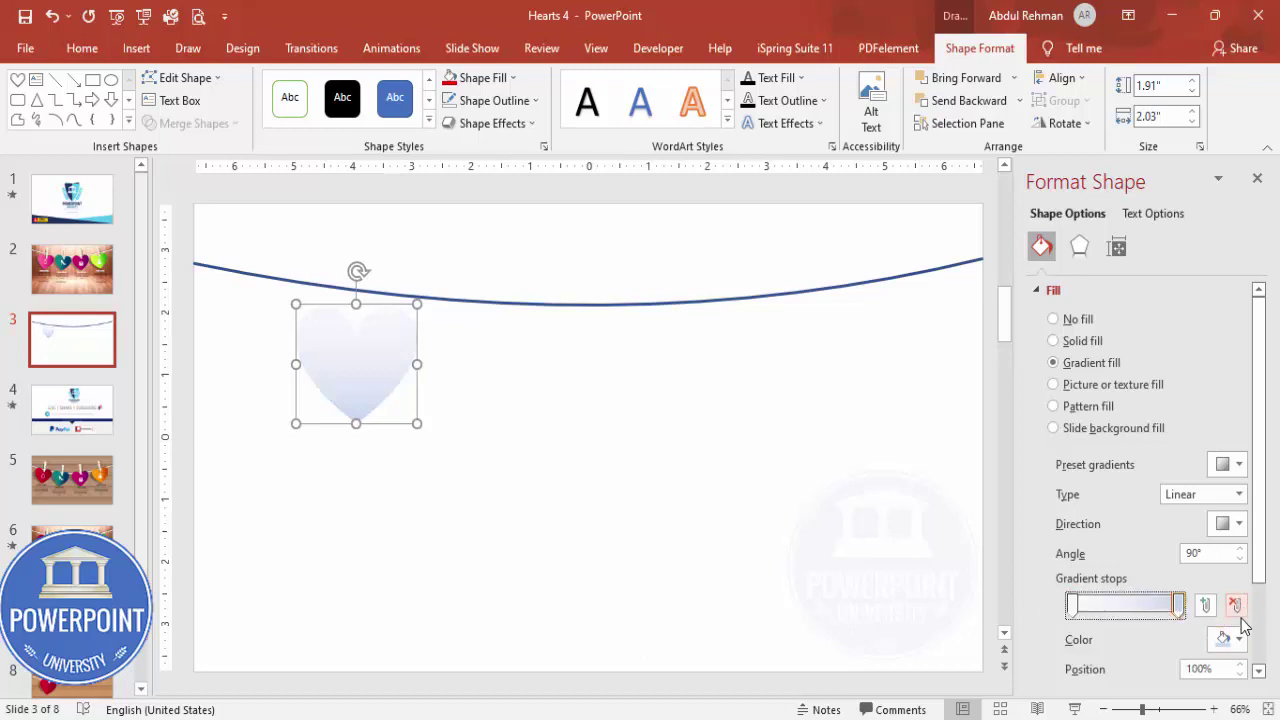
pyautogui.click(1236, 640)
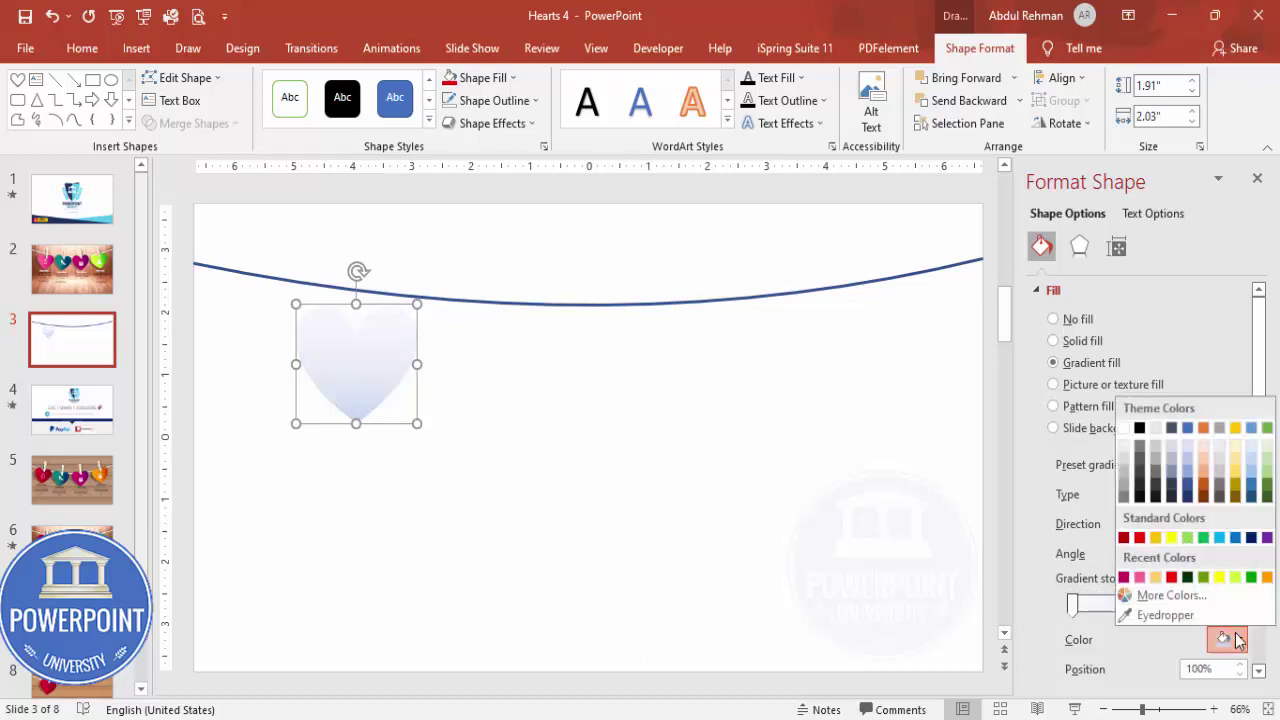
pyautogui.click(1125, 540)
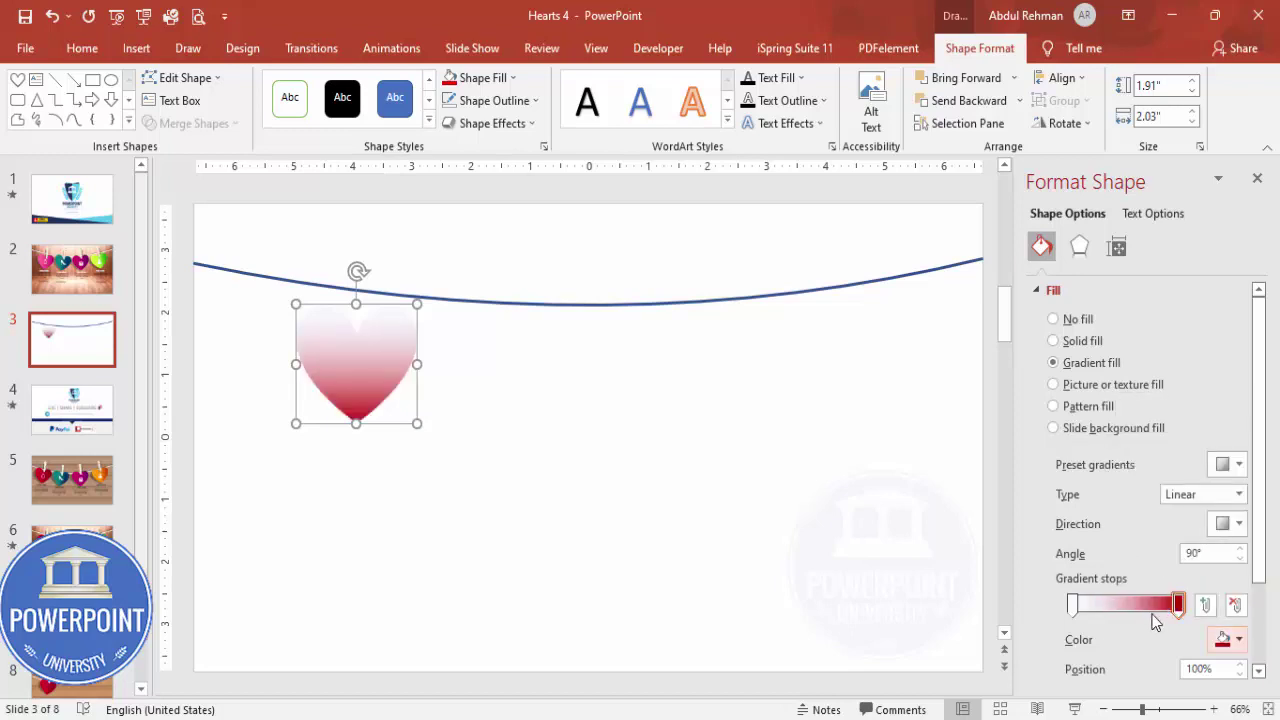
# Set the 0% gradient stop to red and add a new stop at 81%
pyautogui.click(1073, 605)
pyautogui.click(1228, 639)
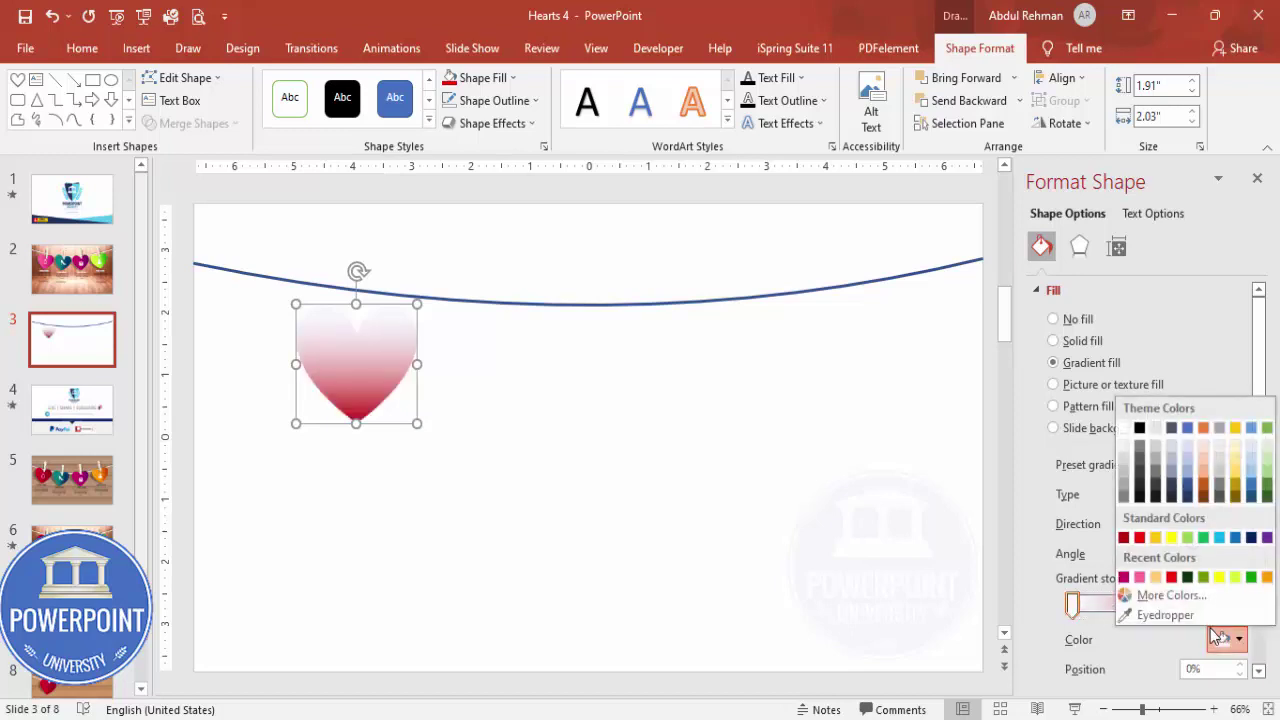
pyautogui.press('Escape')
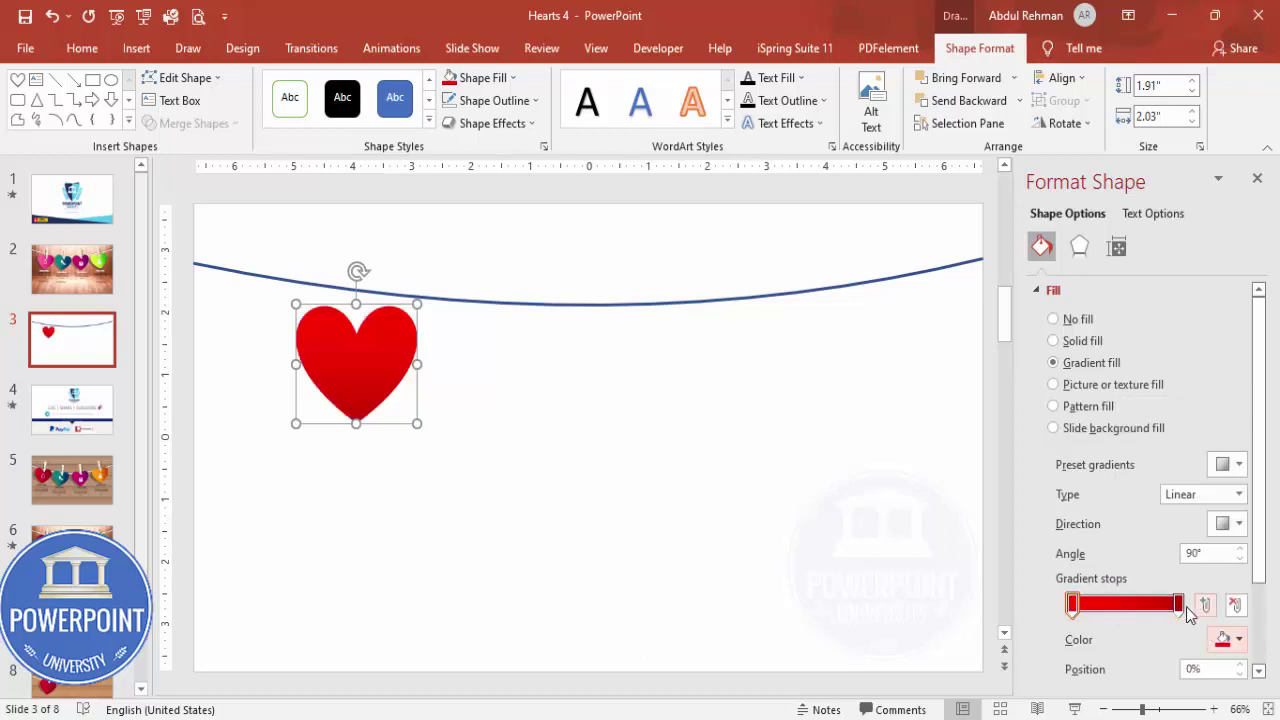
pyautogui.click(1168, 604)
pyautogui.moveTo(1160, 610); pyautogui.dragTo(1149, 613)
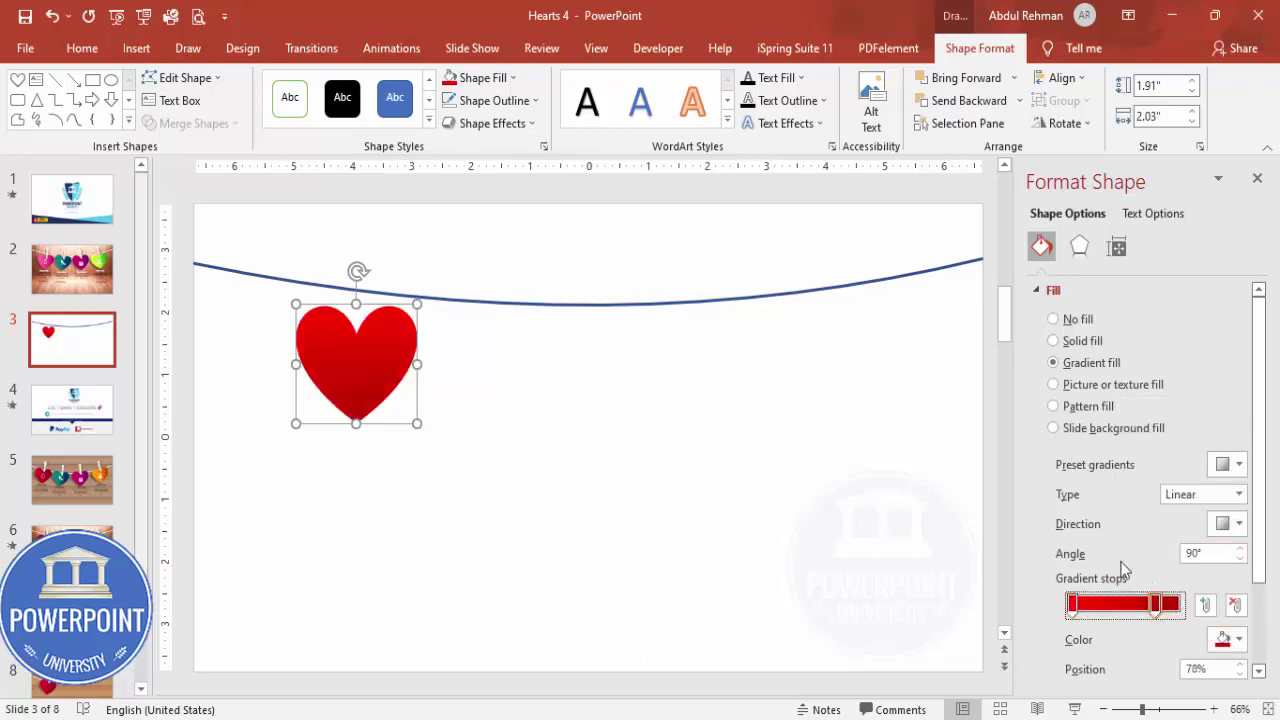
# Make the gradient horizontal, enlarge the heart slightly, and move it up to the string
pyautogui.click(1234, 523)
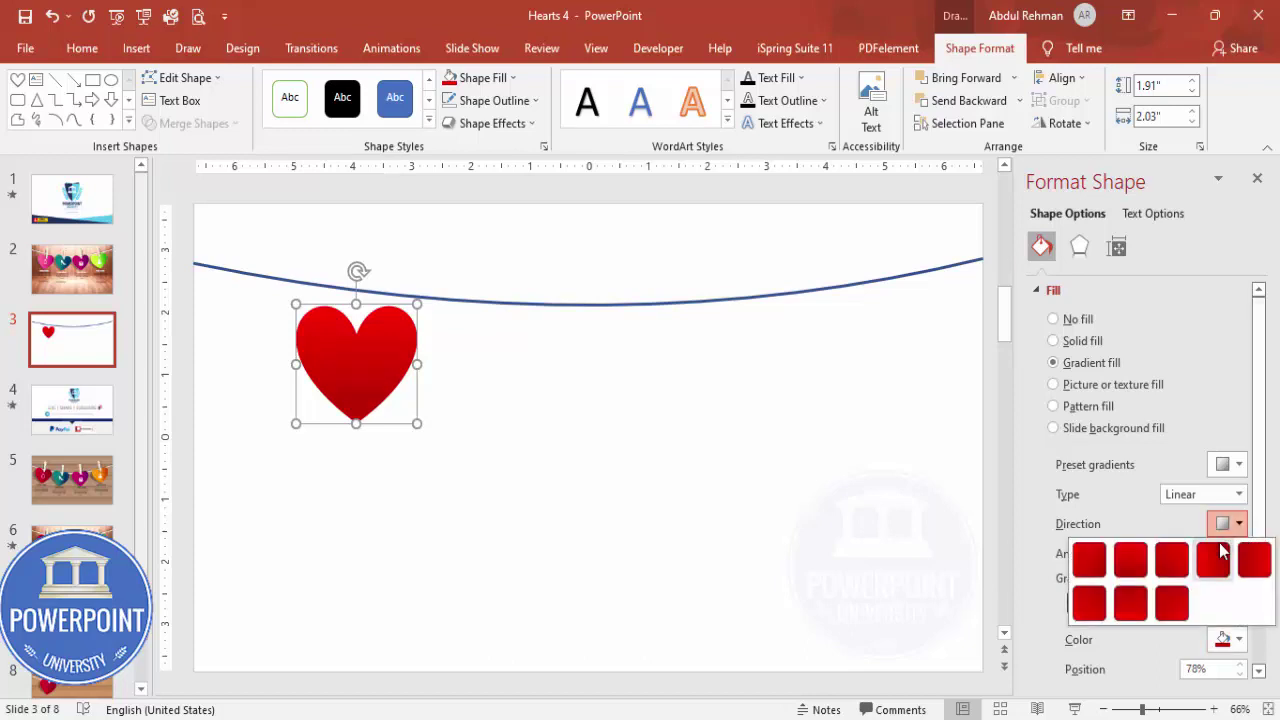
pyautogui.click(1225, 566)
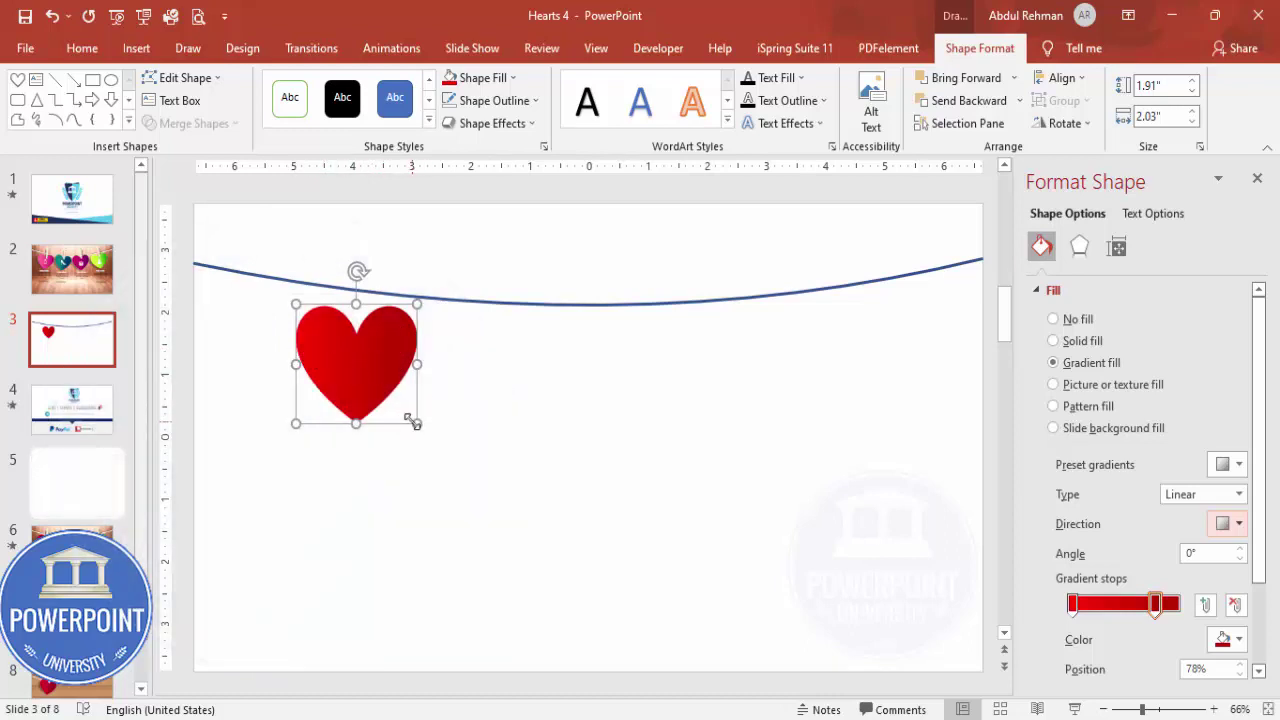
pyautogui.moveTo(408, 420); pyautogui.dragTo(417, 430)
pyautogui.moveTo(361, 350); pyautogui.dragTo(357, 362)
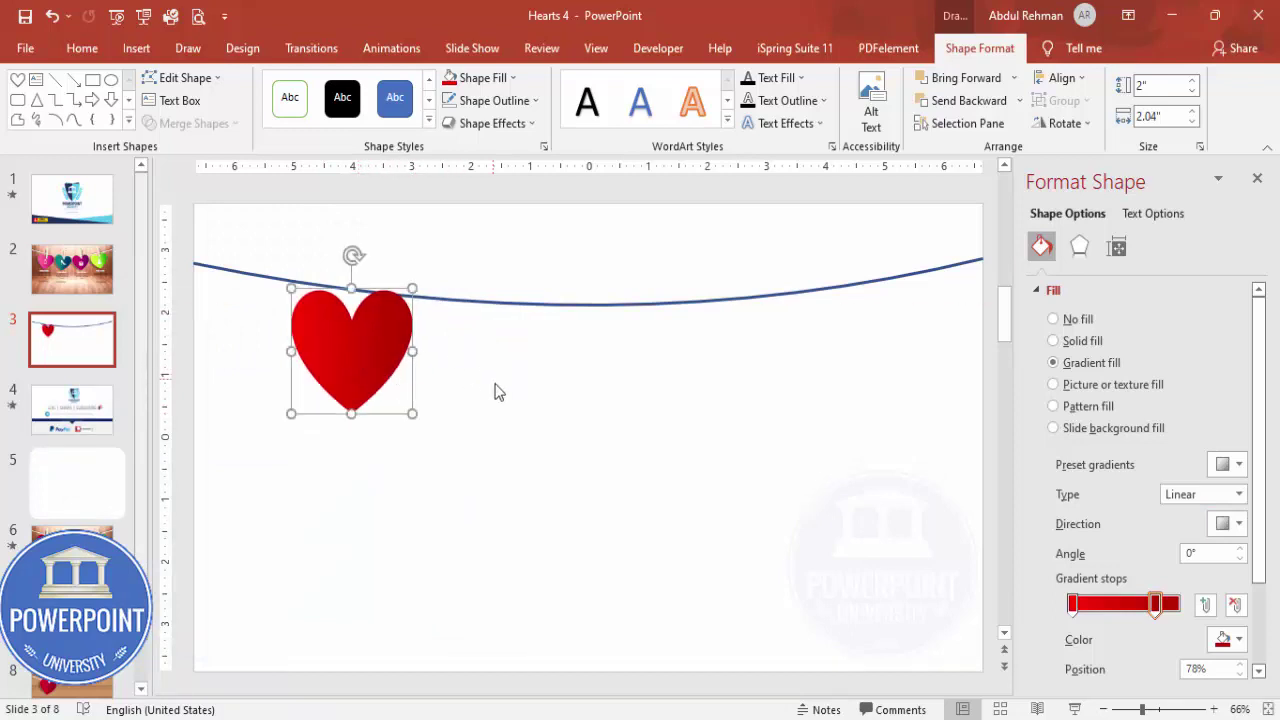
# Draw a thin rectangle across the string at the top of the heart
pyautogui.click(528, 386)
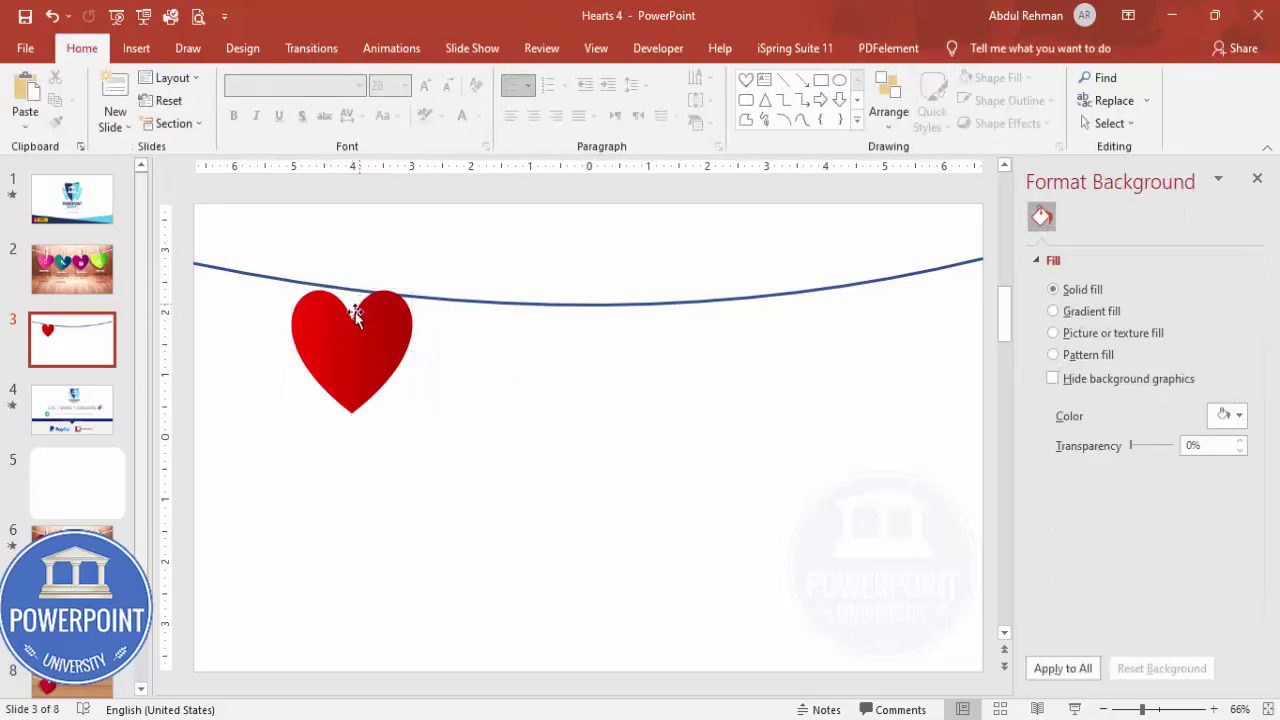
pyautogui.click(129, 53)
pyautogui.click(300, 115)
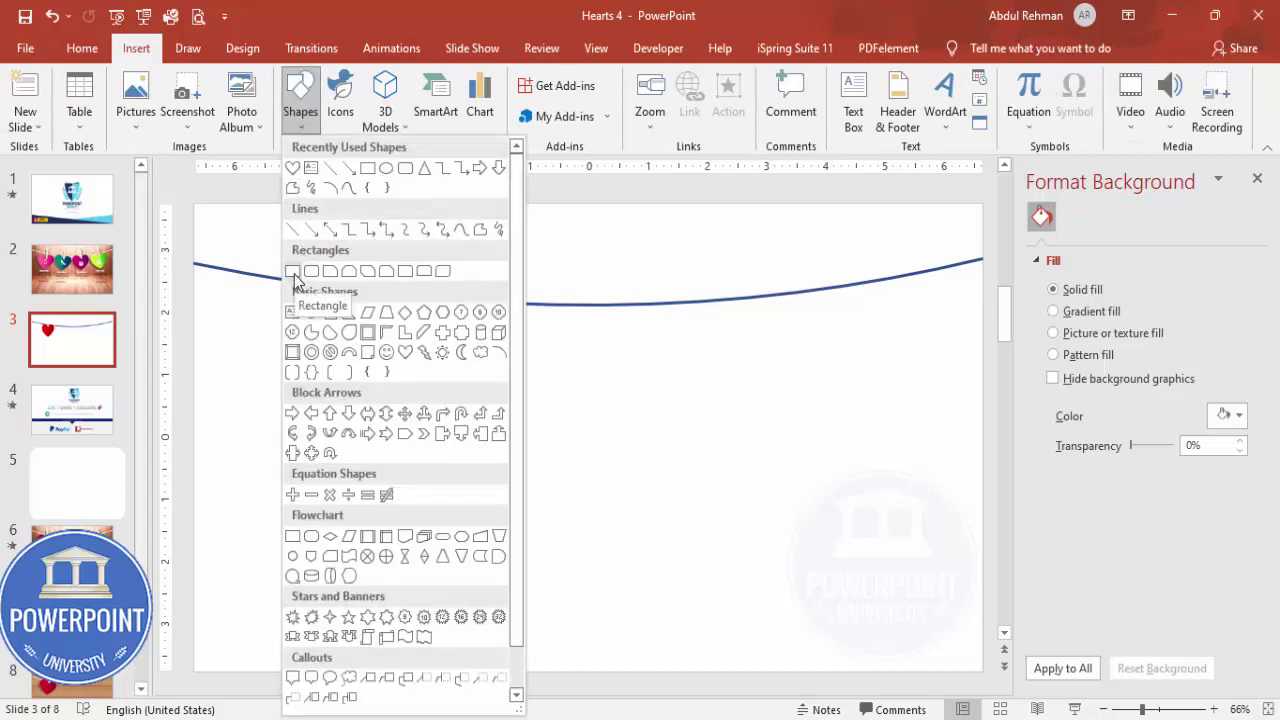
pyautogui.click(292, 271)
pyautogui.moveTo(341, 268); pyautogui.dragTo(352, 325)
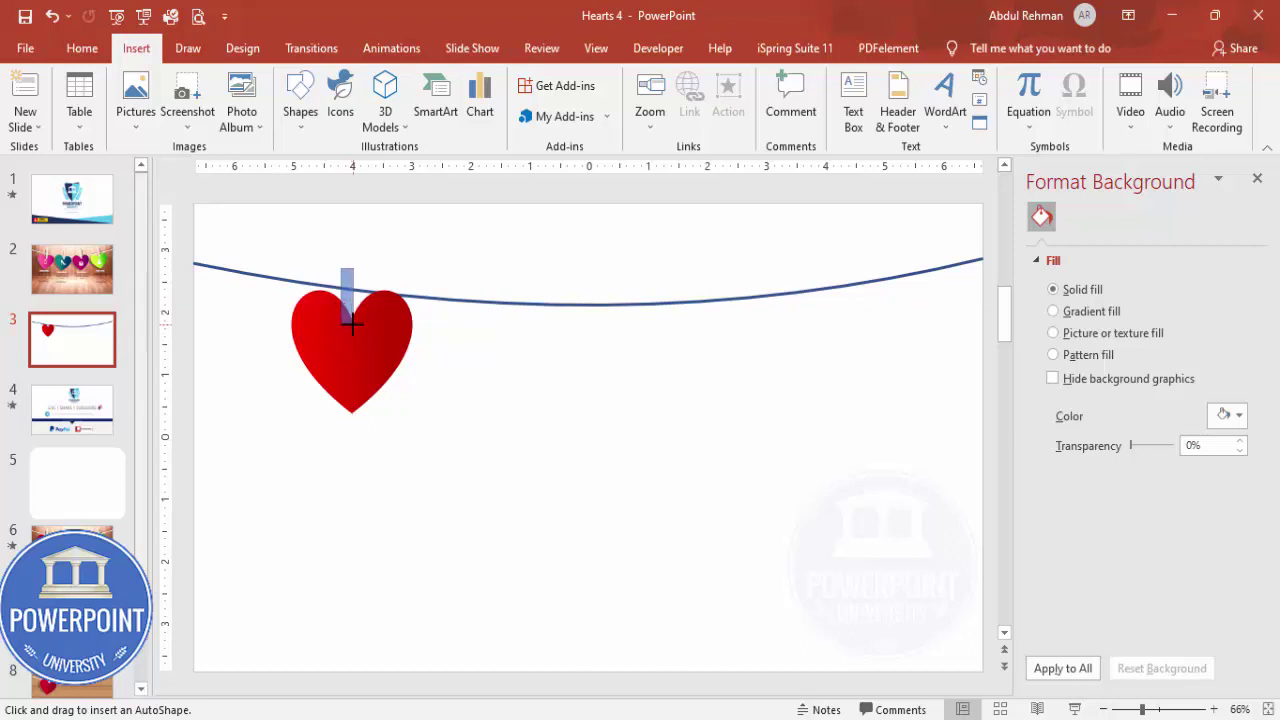
pyautogui.moveTo(347, 300); pyautogui.dragTo(352, 305)
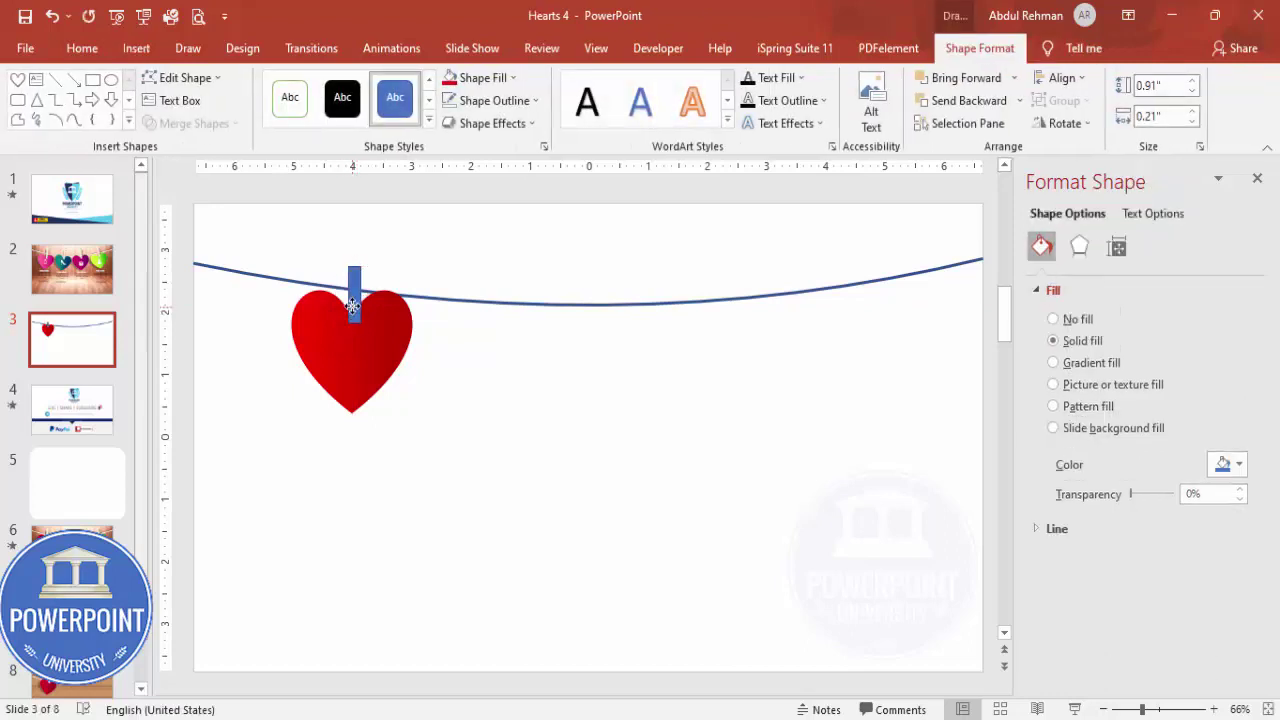
# Remove the bar's outline and fill it with gold from the standard colour palette
pyautogui.click(490, 100)
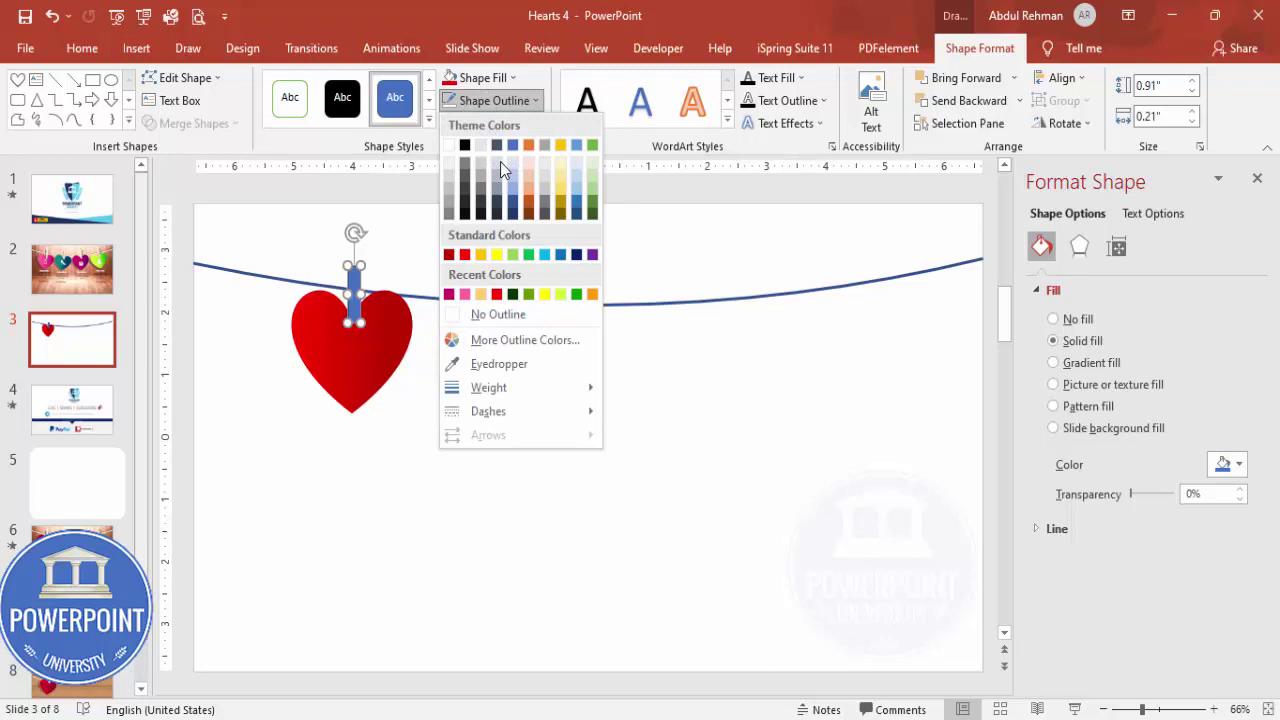
pyautogui.click(505, 312)
pyautogui.click(480, 77)
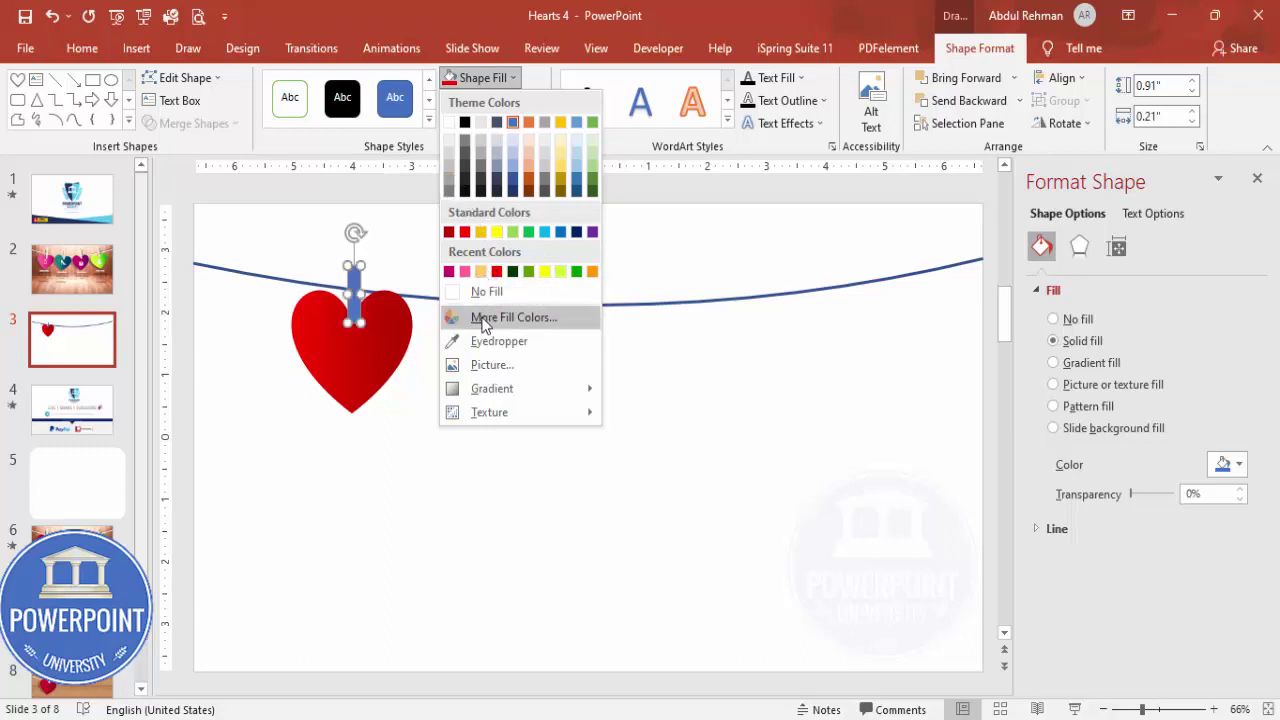
pyautogui.click(532, 319)
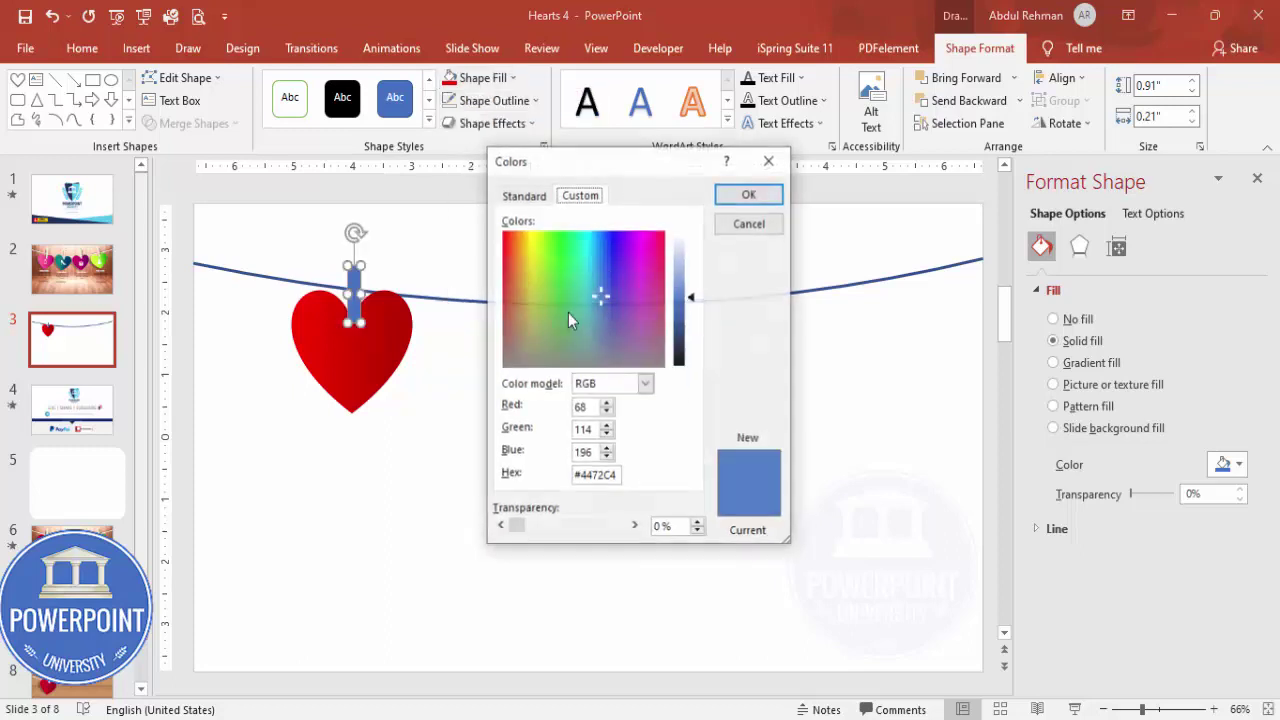
pyautogui.click(524, 196)
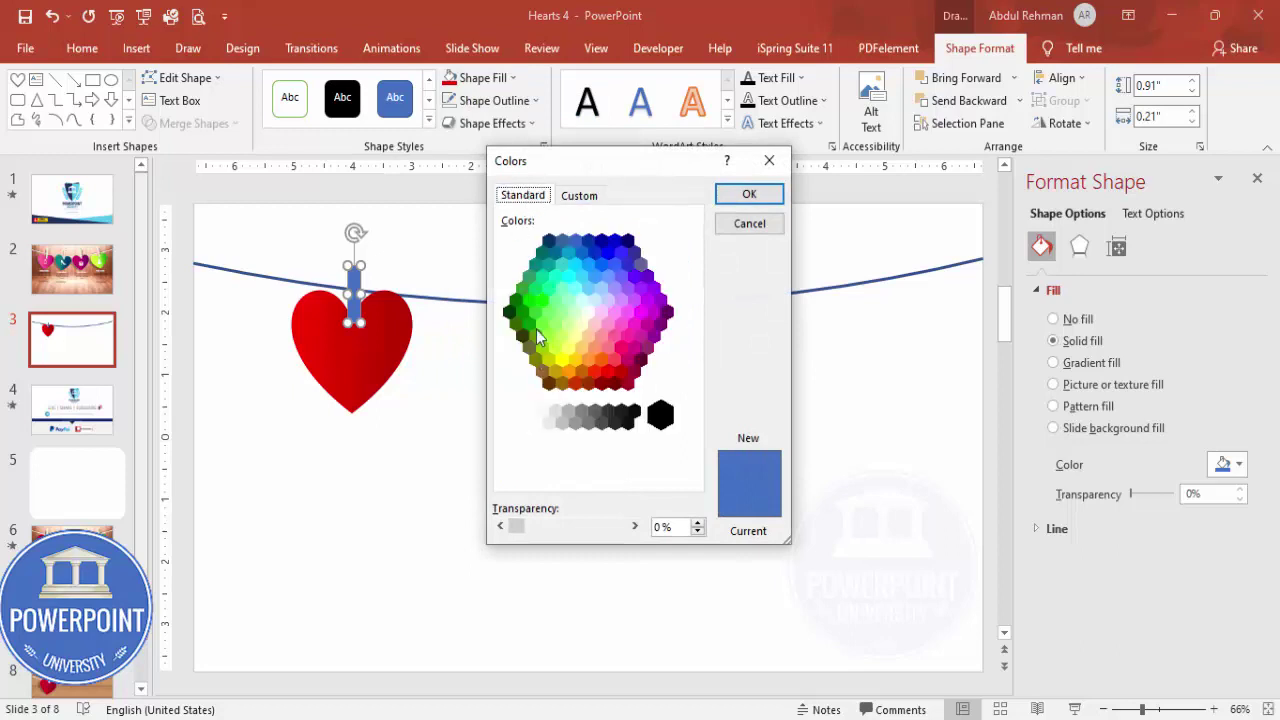
pyautogui.click(556, 372)
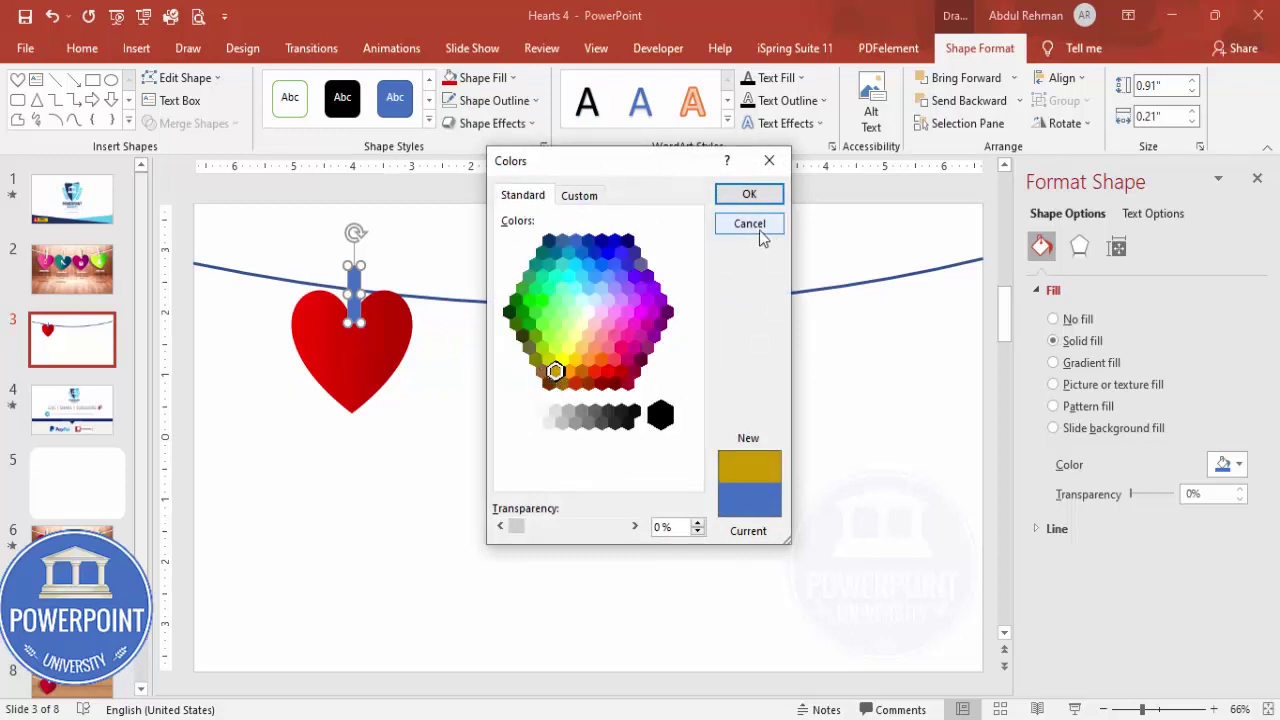
pyautogui.click(749, 194)
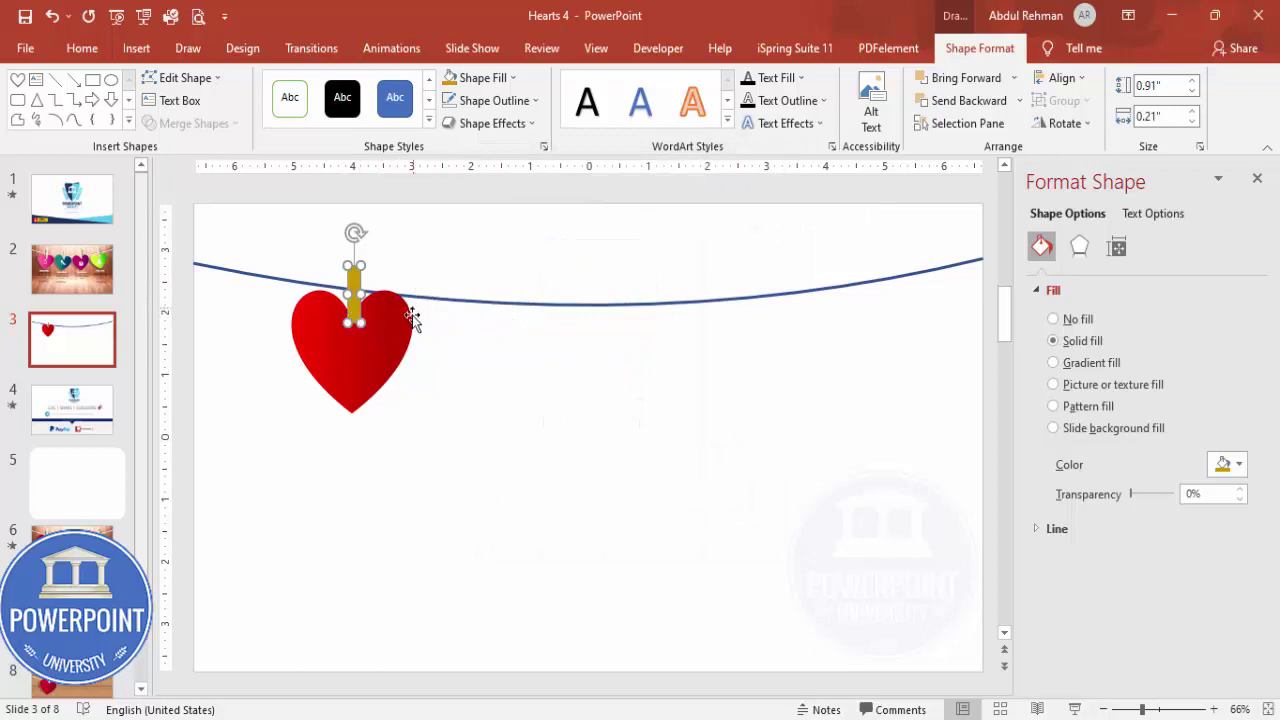
pyautogui.click(479, 364)
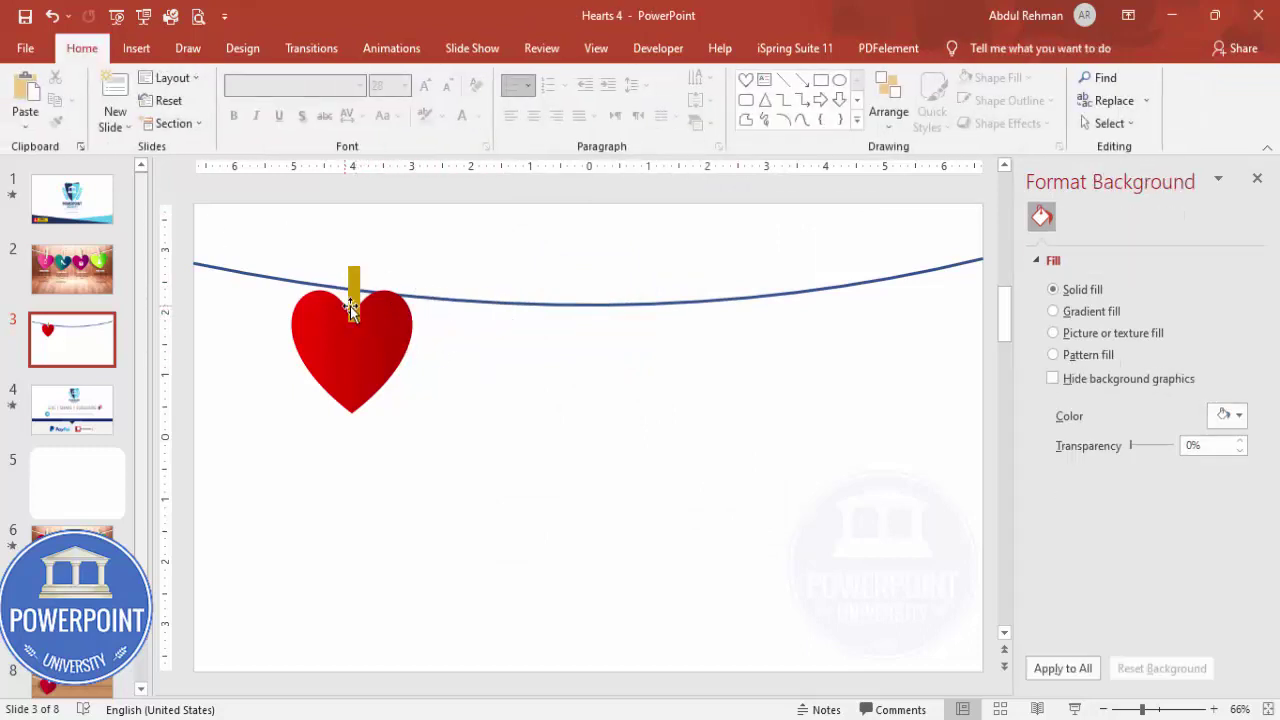
# Zoom in and draw a small rectangle across the gold clip
pyautogui.moveTo(1142, 709)
pyautogui.mouseDown()
pyautogui.moveTo(1174, 709)
pyautogui.moveTo(1160, 709)
pyautogui.mouseUp()
pyautogui.moveTo(491, 686); pyautogui.dragTo(375, 690)
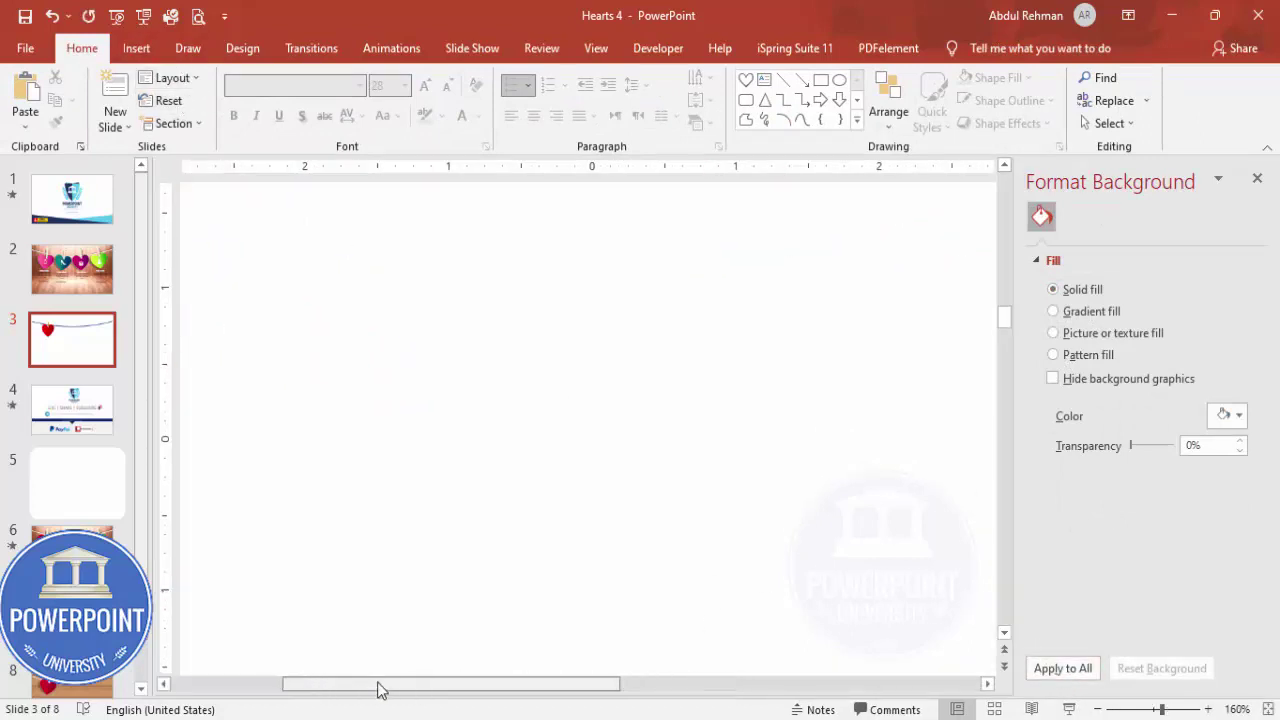
pyautogui.scroll(5, 494, 503)
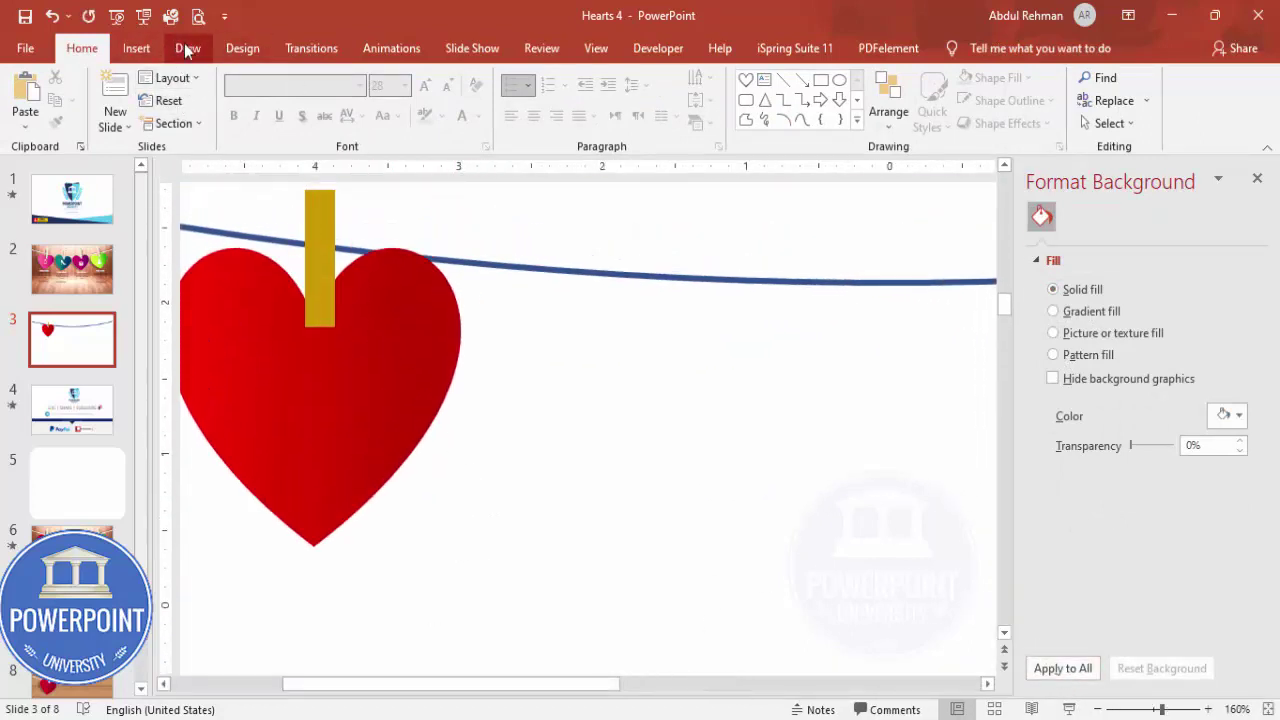
pyautogui.click(136, 48)
pyautogui.click(300, 100)
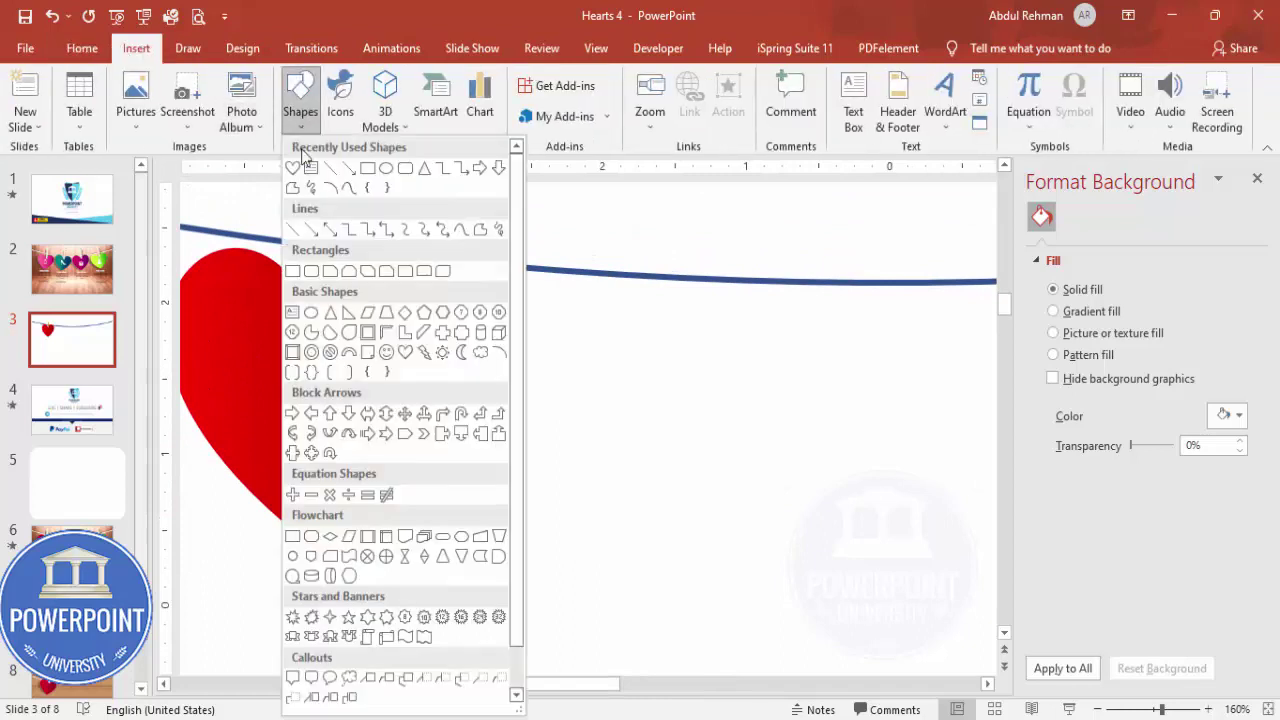
pyautogui.click(293, 271)
pyautogui.moveTo(296, 270); pyautogui.dragTo(326, 283)
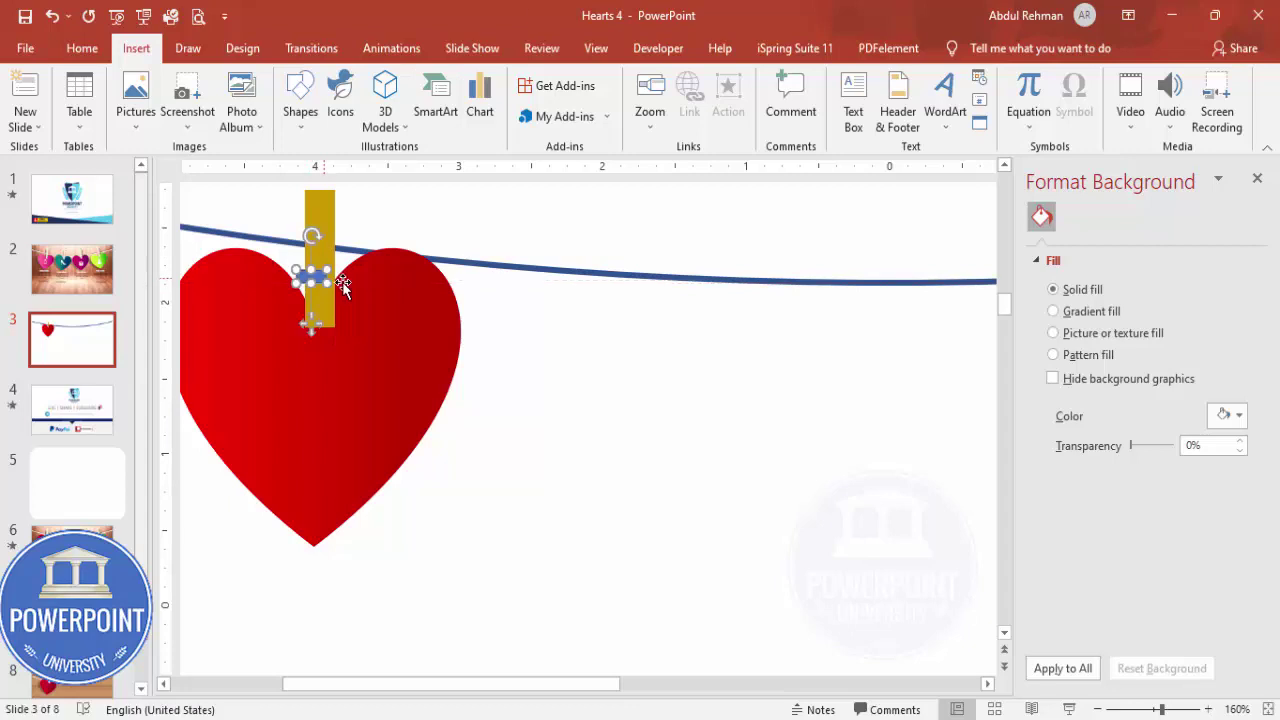
# Subtract the small rectangle from the gold clip to cut a notch
pyautogui.click(327, 245)
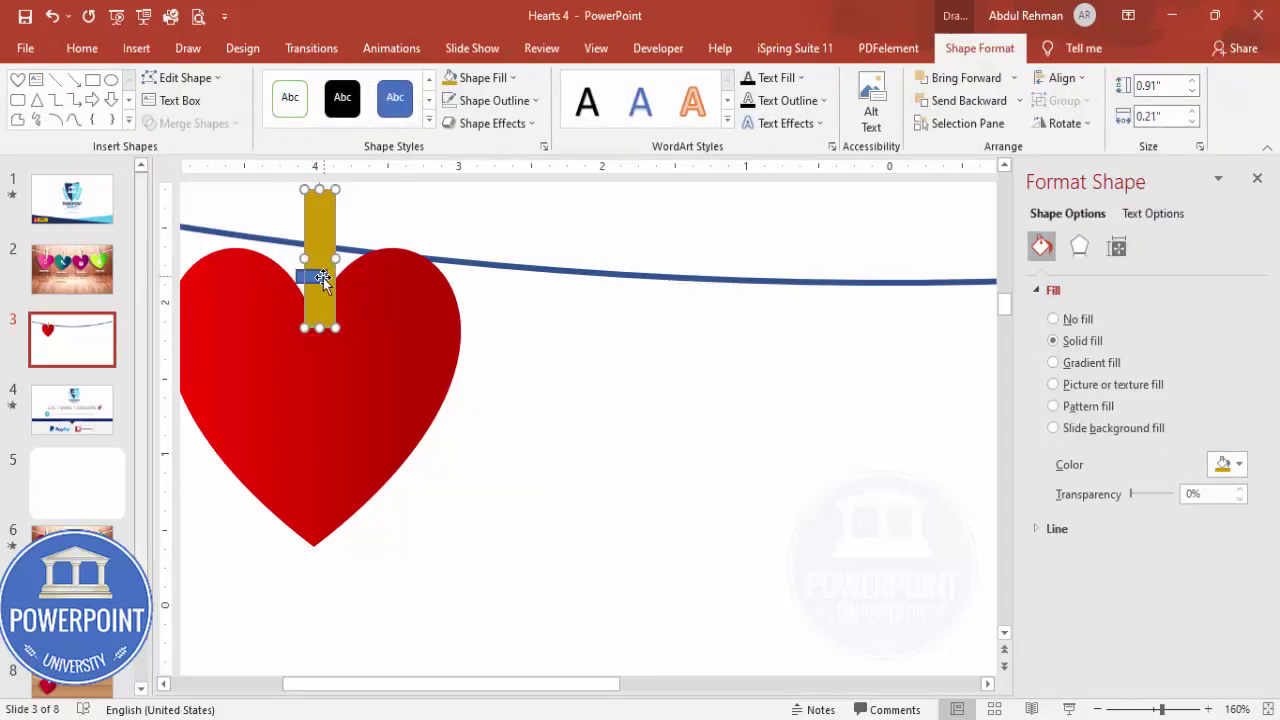
pyautogui.keyDown('shift'); pyautogui.click(322, 277); pyautogui.keyUp('shift')
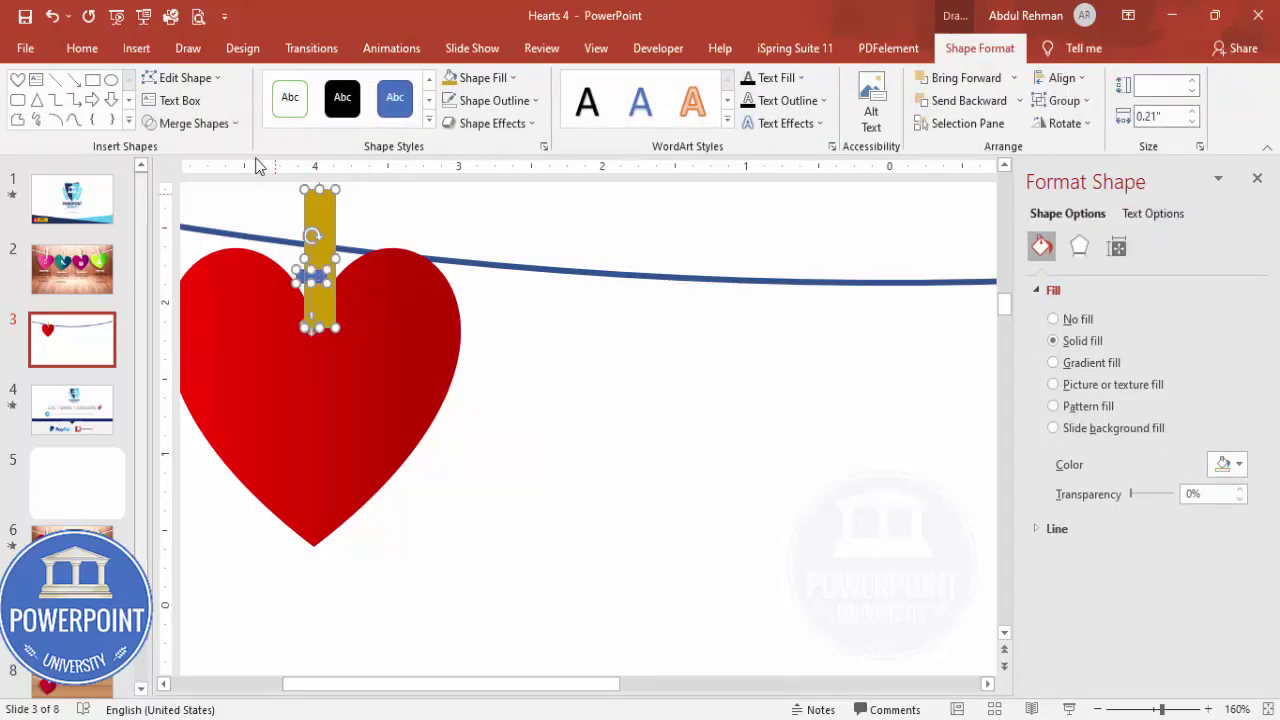
pyautogui.click(229, 128)
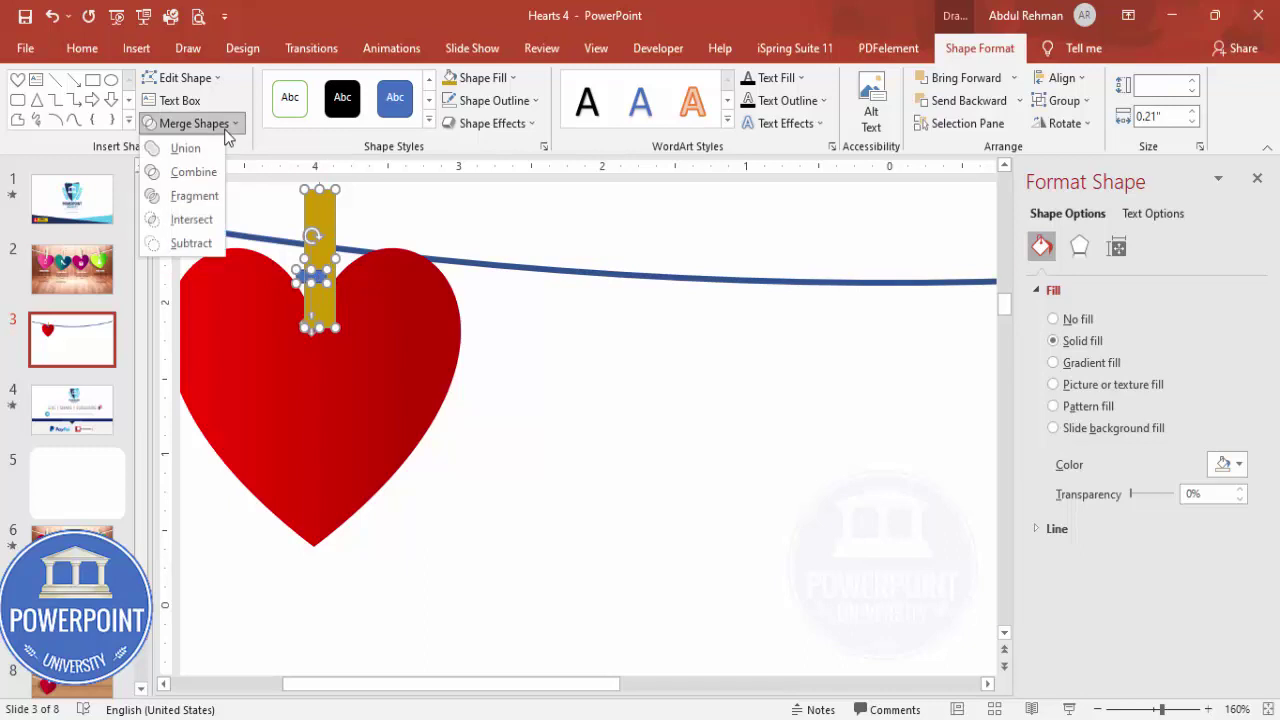
pyautogui.click(207, 243)
pyautogui.scroll(1, 378, 258)
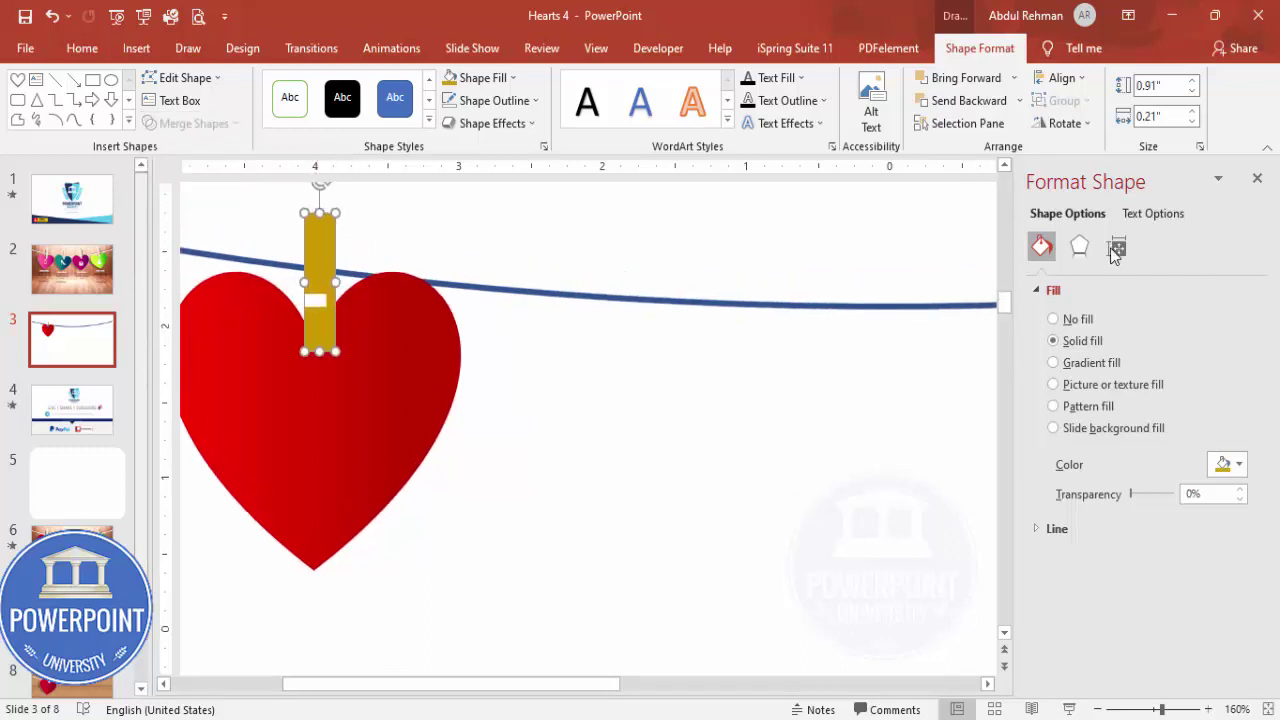
# Apply Oblique: Bottom Left 3-D rotation to the clip with 7 pt depth
pyautogui.click(1080, 247)
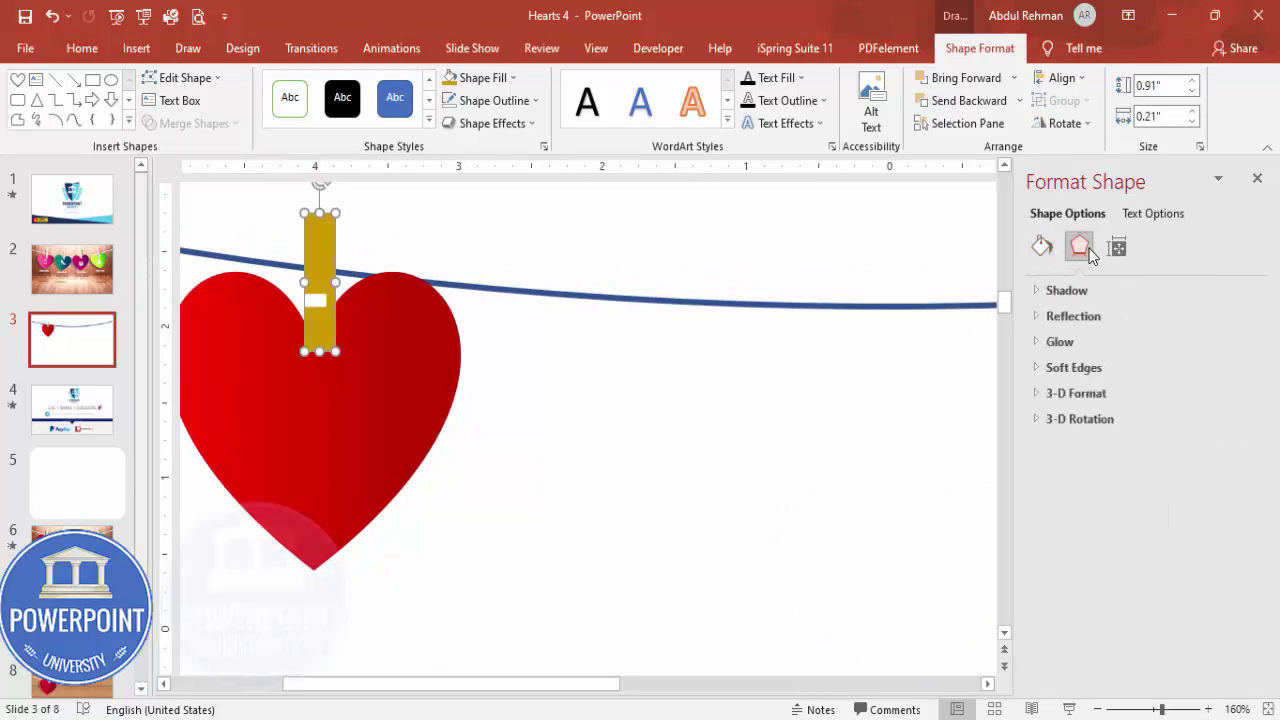
pyautogui.click(1128, 427)
pyautogui.click(1238, 455)
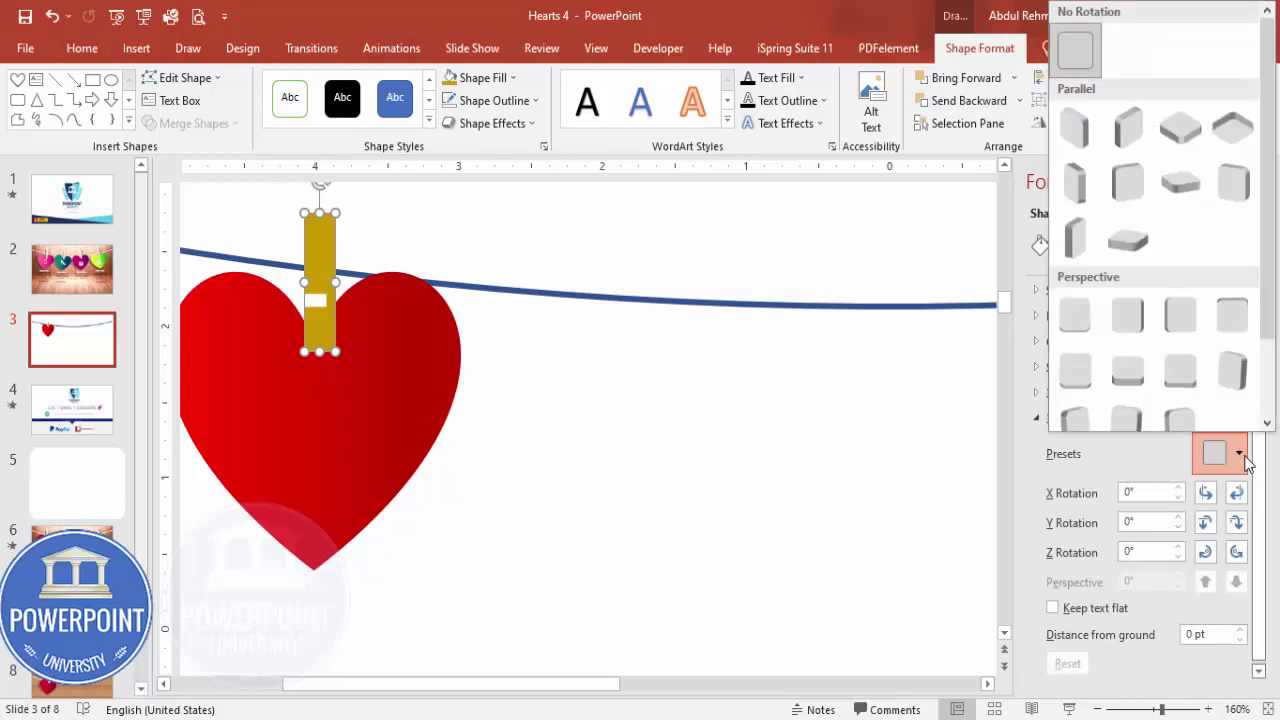
pyautogui.scroll(-2, 1266, 380)
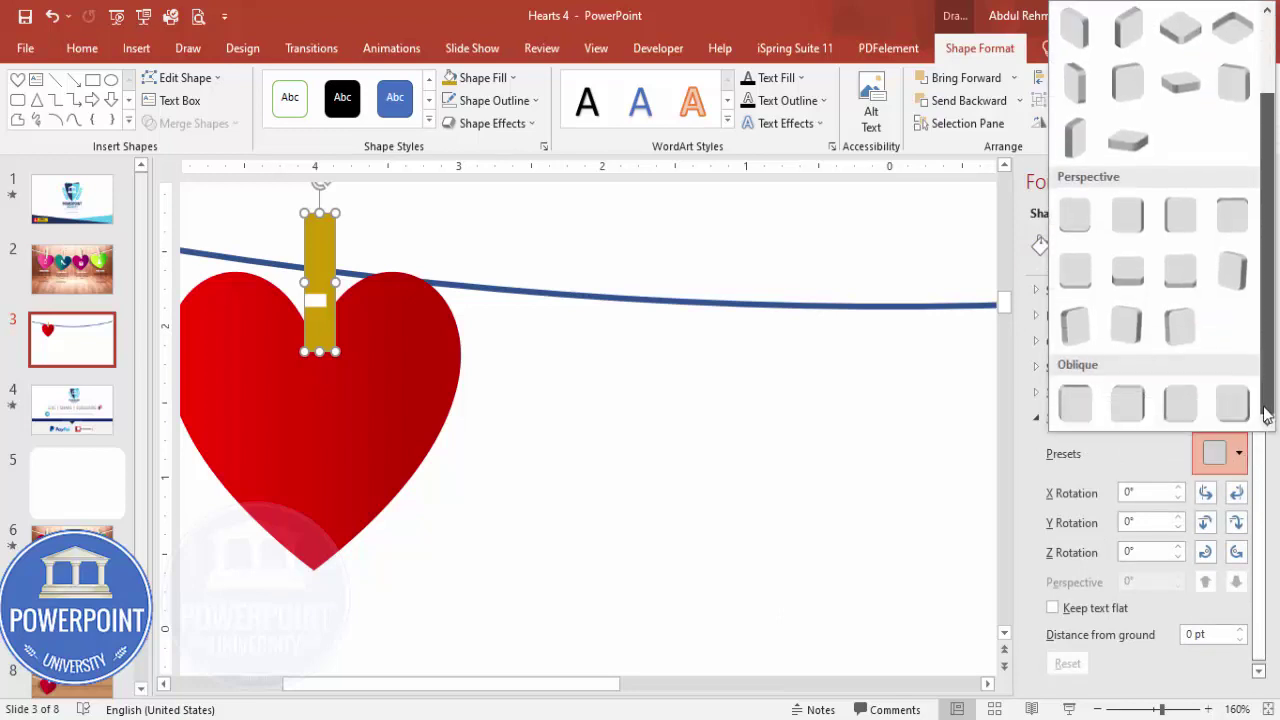
pyautogui.click(1181, 411)
pyautogui.click(1190, 395)
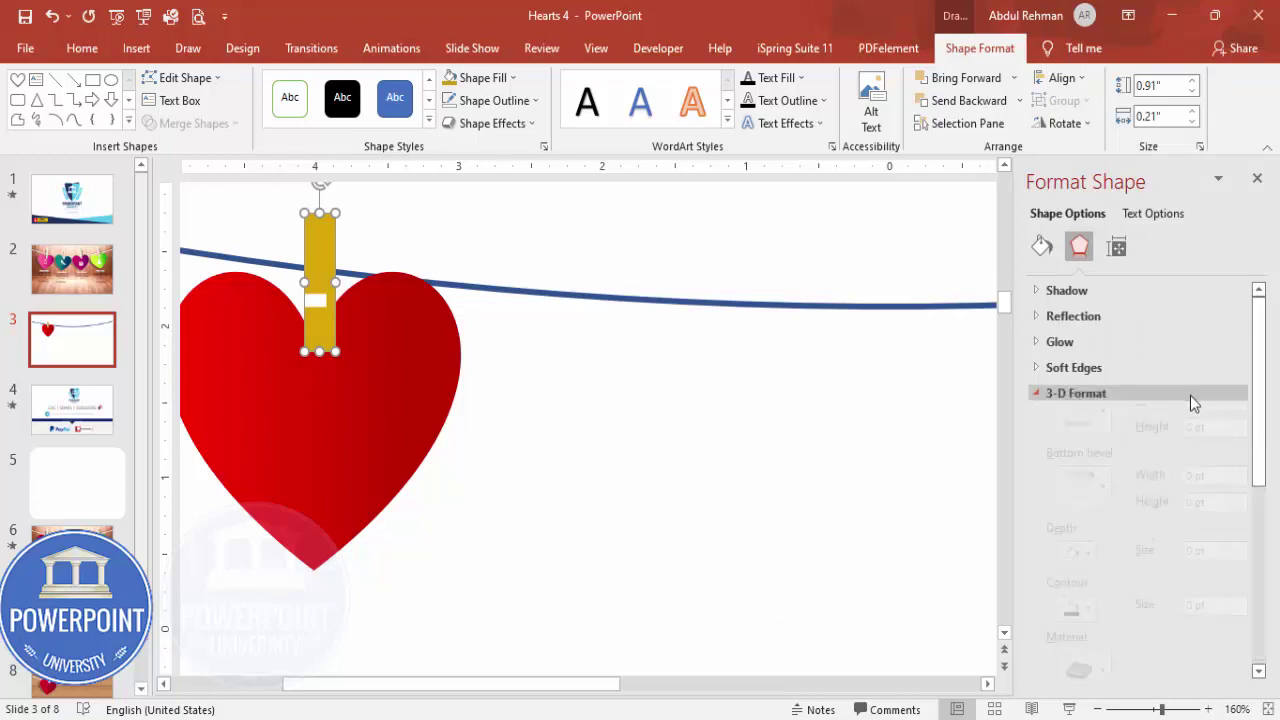
pyautogui.click(1240, 584)
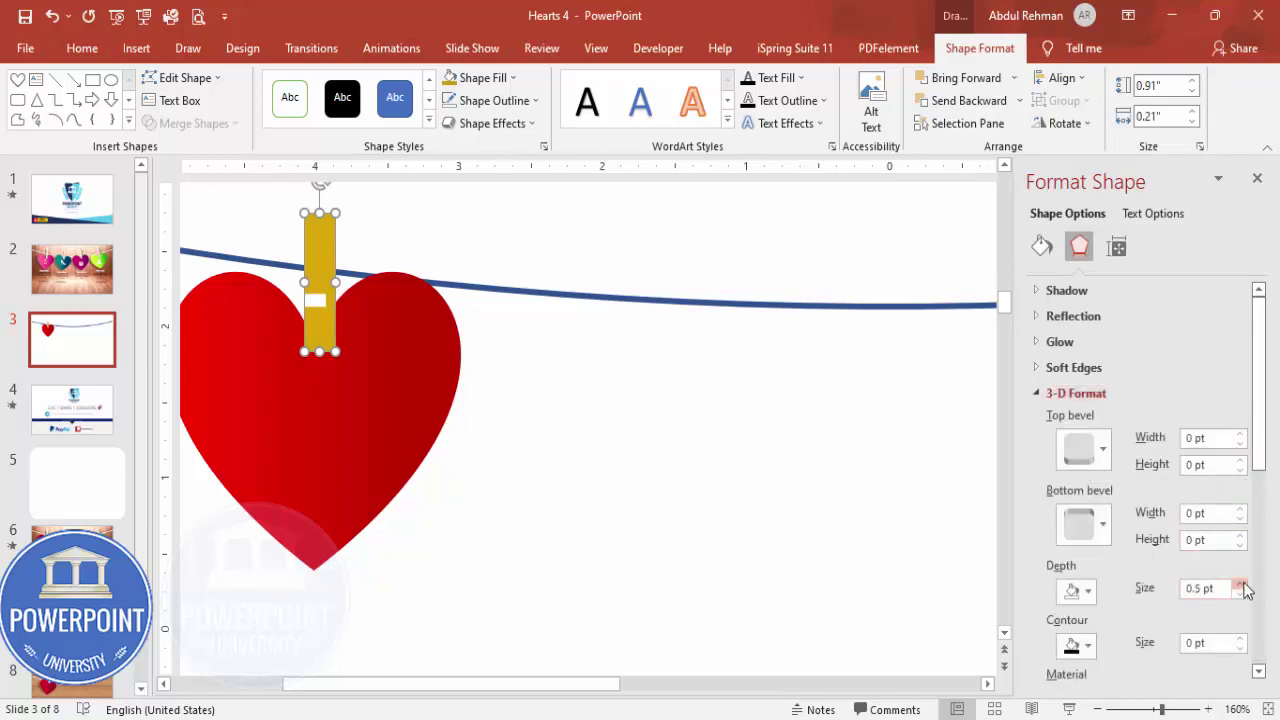
pyautogui.click(1241, 585)
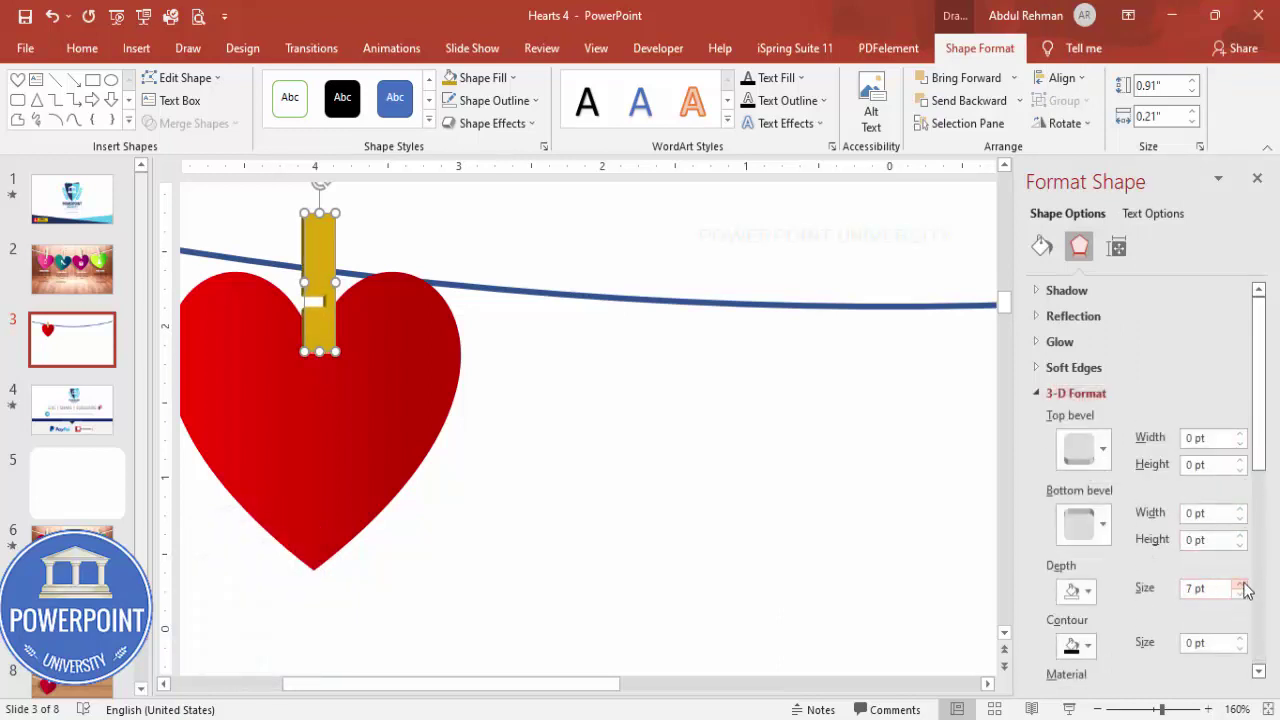
pyautogui.click(560, 520)
# Duplicate the clip, tilt the copy, and lay it over the original
pyautogui.click(329, 267)
pyautogui.moveTo(331, 273); pyautogui.dragTo(379, 283)
pyautogui.moveTo(365, 190); pyautogui.dragTo(377, 243)
pyautogui.moveTo(370, 305); pyautogui.dragTo(342, 300)
# Send the clip copy behind the original and move the heart and clip up together
pyautogui.click(1021, 102)
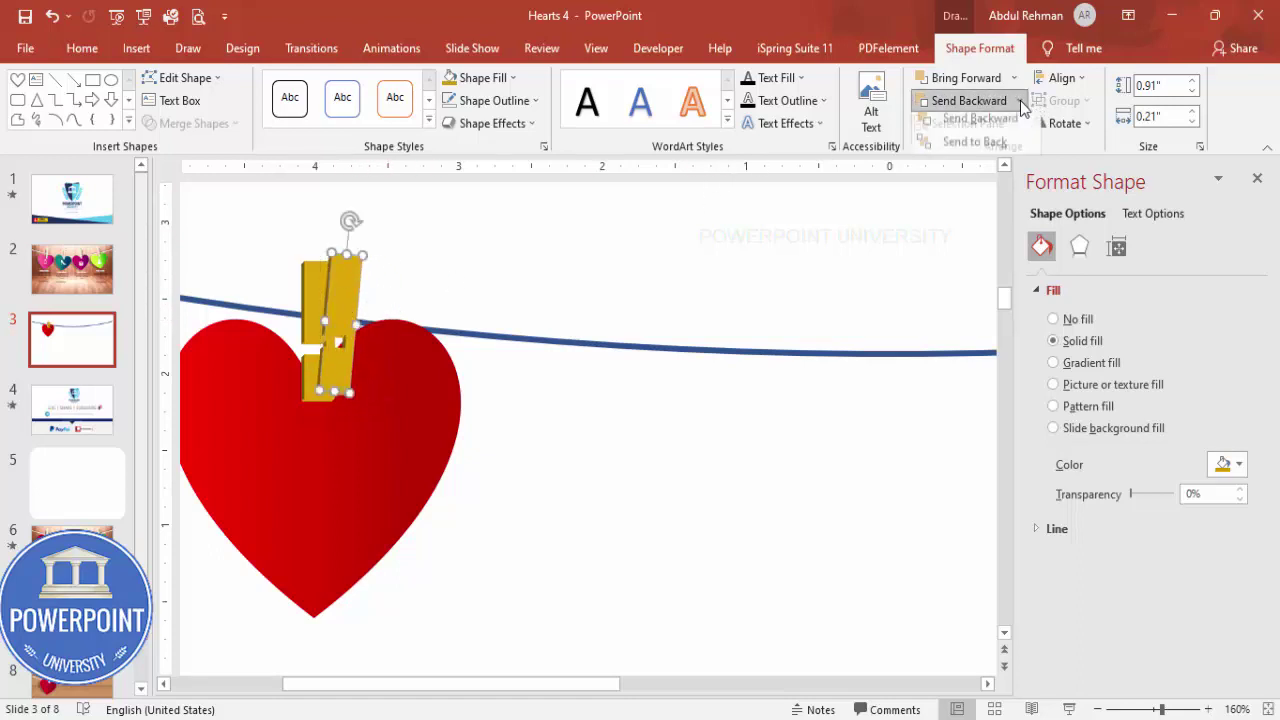
pyautogui.click(990, 149)
pyautogui.click(391, 283)
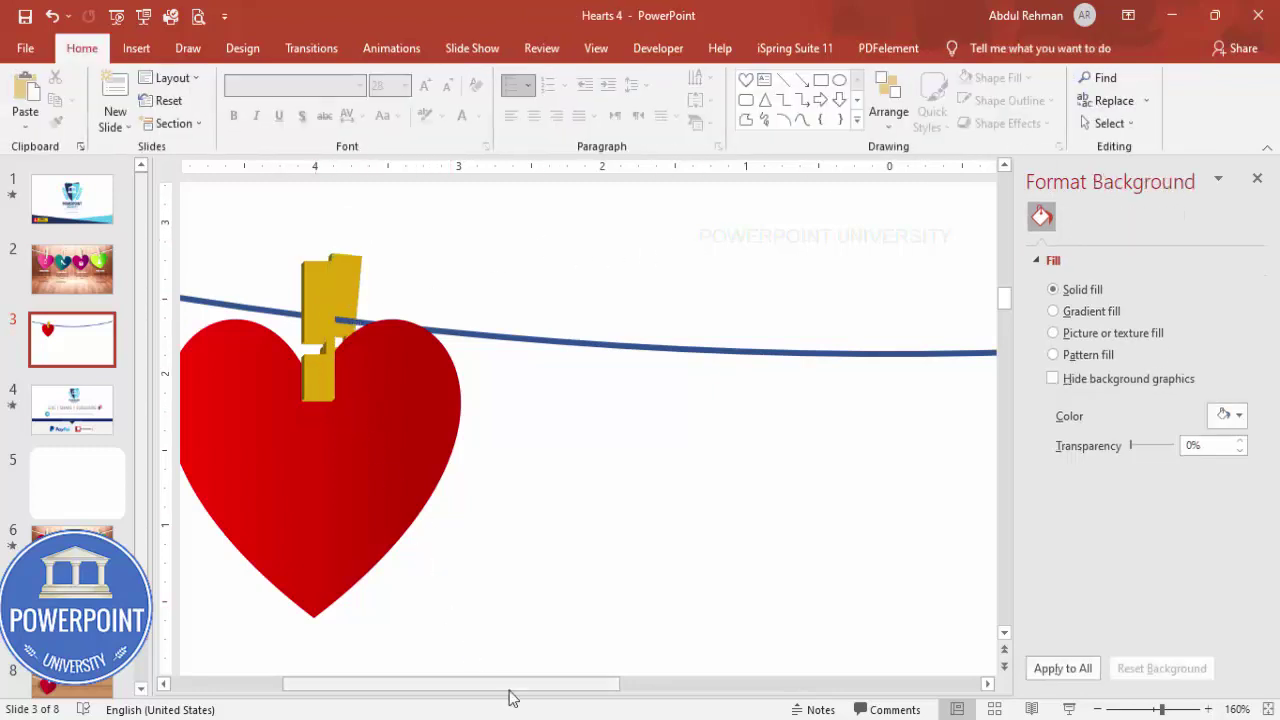
pyautogui.hscroll(-3, 494, 654)
pyautogui.moveTo(652, 625); pyautogui.dragTo(290, 184)
pyautogui.moveTo(581, 411); pyautogui.dragTo(575, 387)
pyautogui.press('Escape')
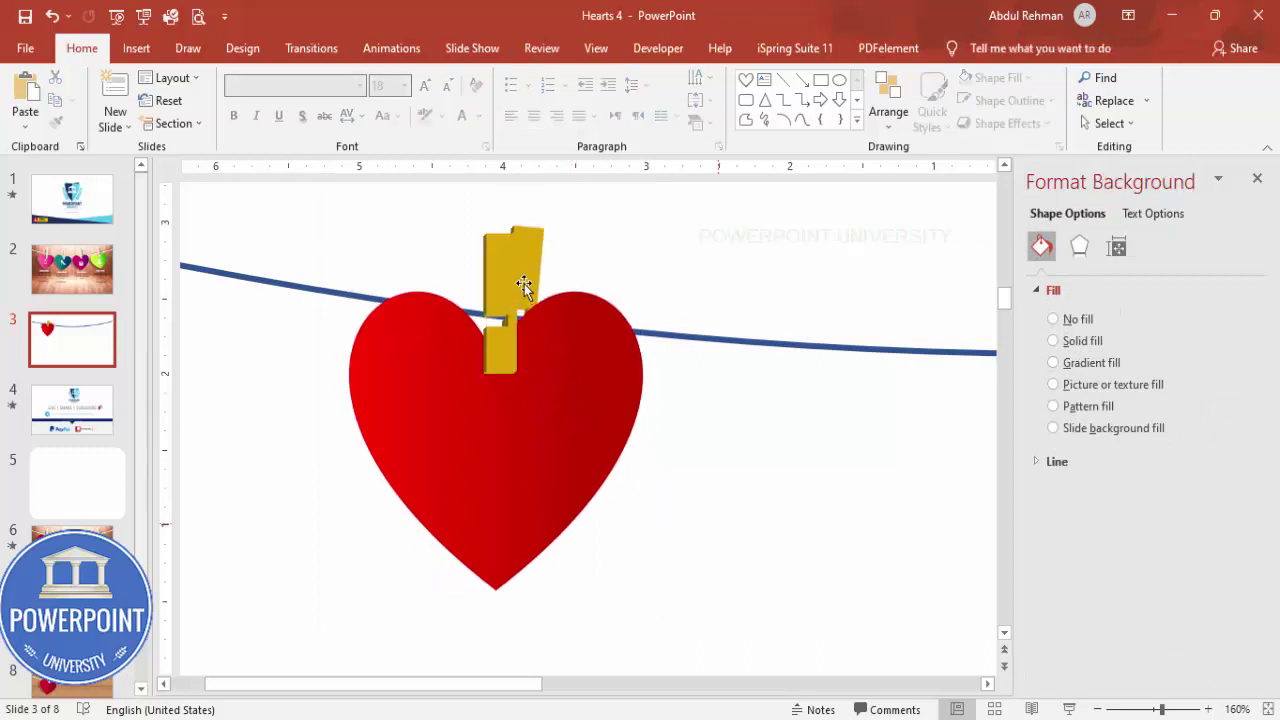
# Rotate and position the clothespin over the heart's top, then select heart and clothespin together
pyautogui.moveTo(528, 273); pyautogui.dragTo(496, 260)
pyautogui.moveTo(497, 182); pyautogui.dragTo(467, 210)
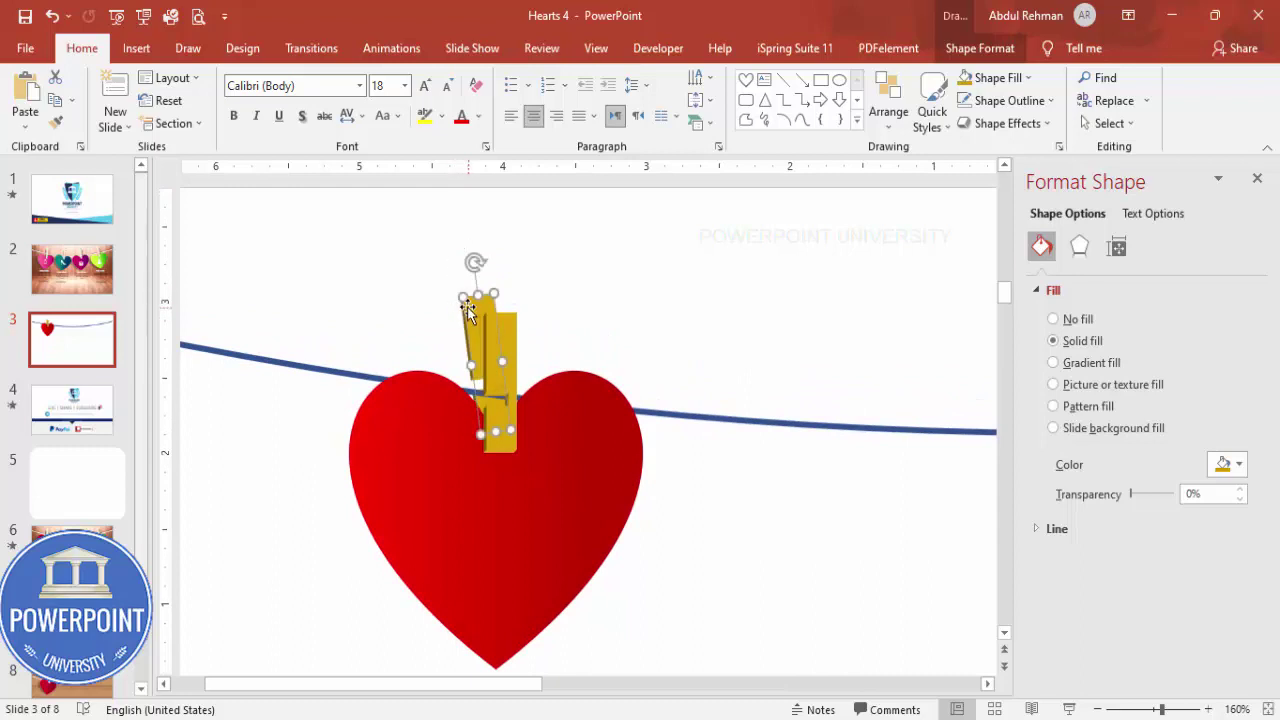
pyautogui.moveTo(472, 323); pyautogui.dragTo(471, 325)
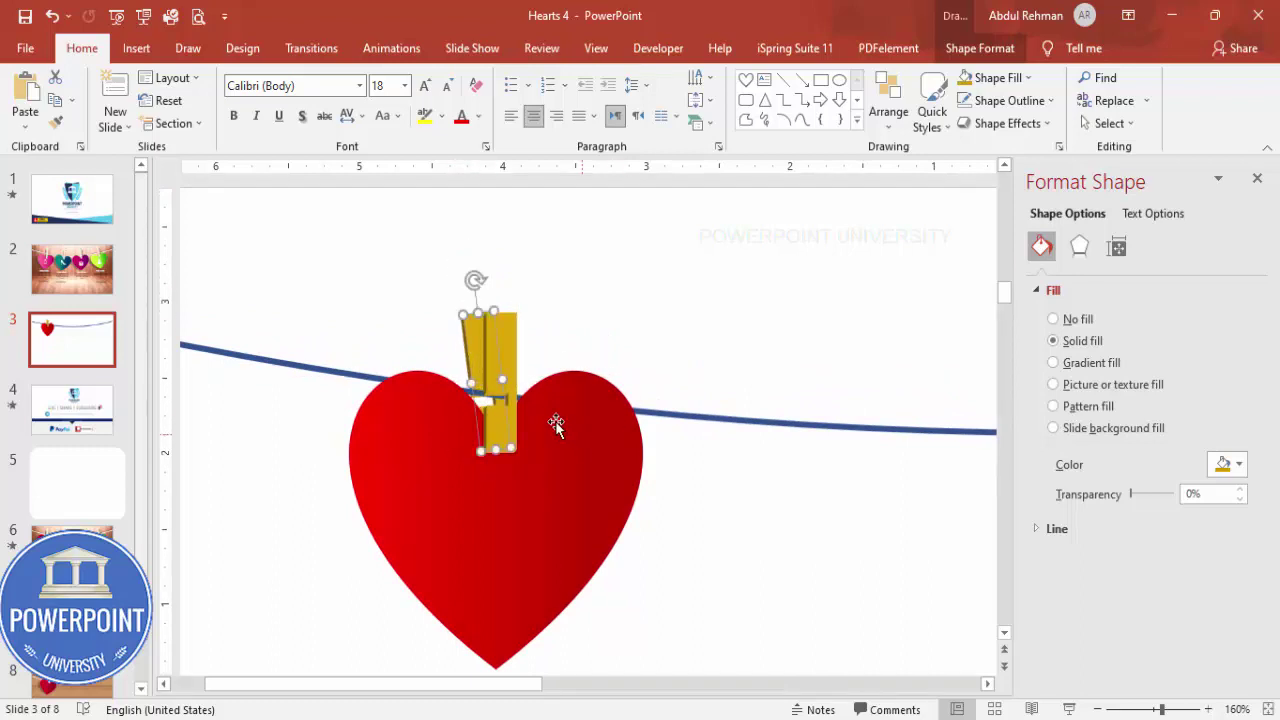
pyautogui.scroll(-6, 483, 517)
pyautogui.moveTo(487, 476); pyautogui.dragTo(235, 198)
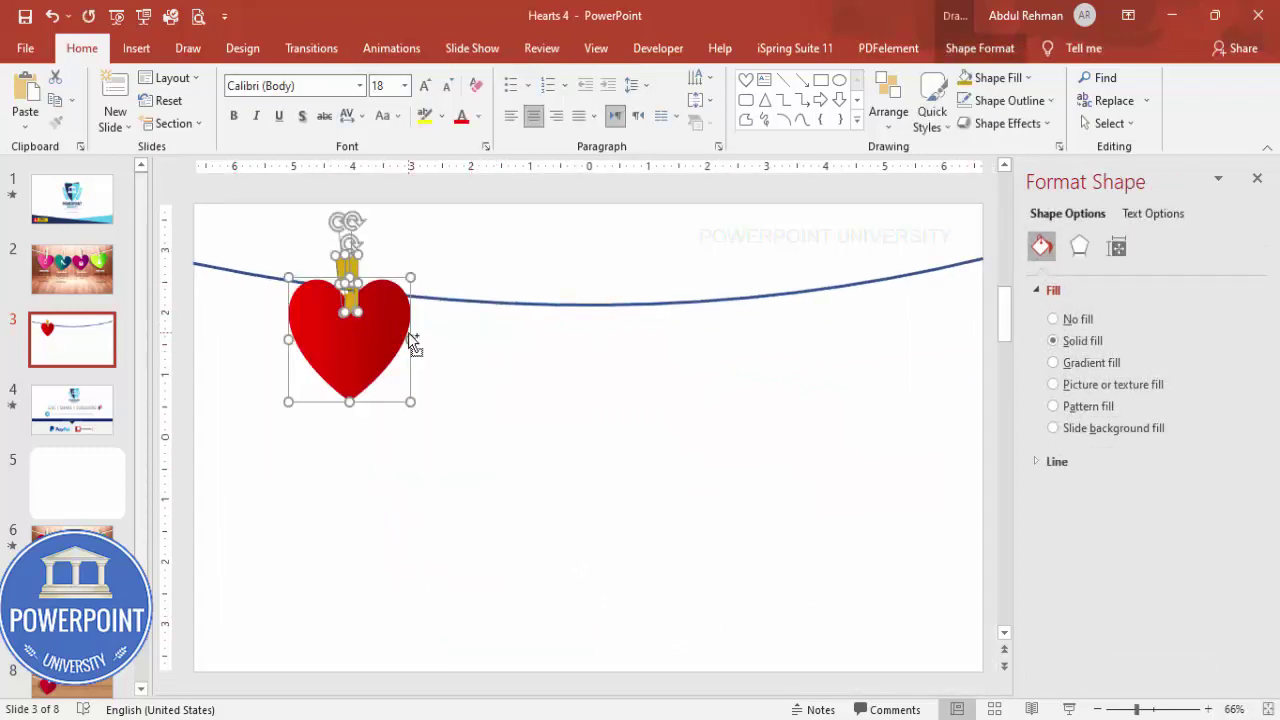
# Duplicate the clipped heart three times, spacing the copies evenly along the string
pyautogui.moveTo(410, 340); pyautogui.dragTo(544, 366)
pyautogui.hotkey('ctrl', 'z')
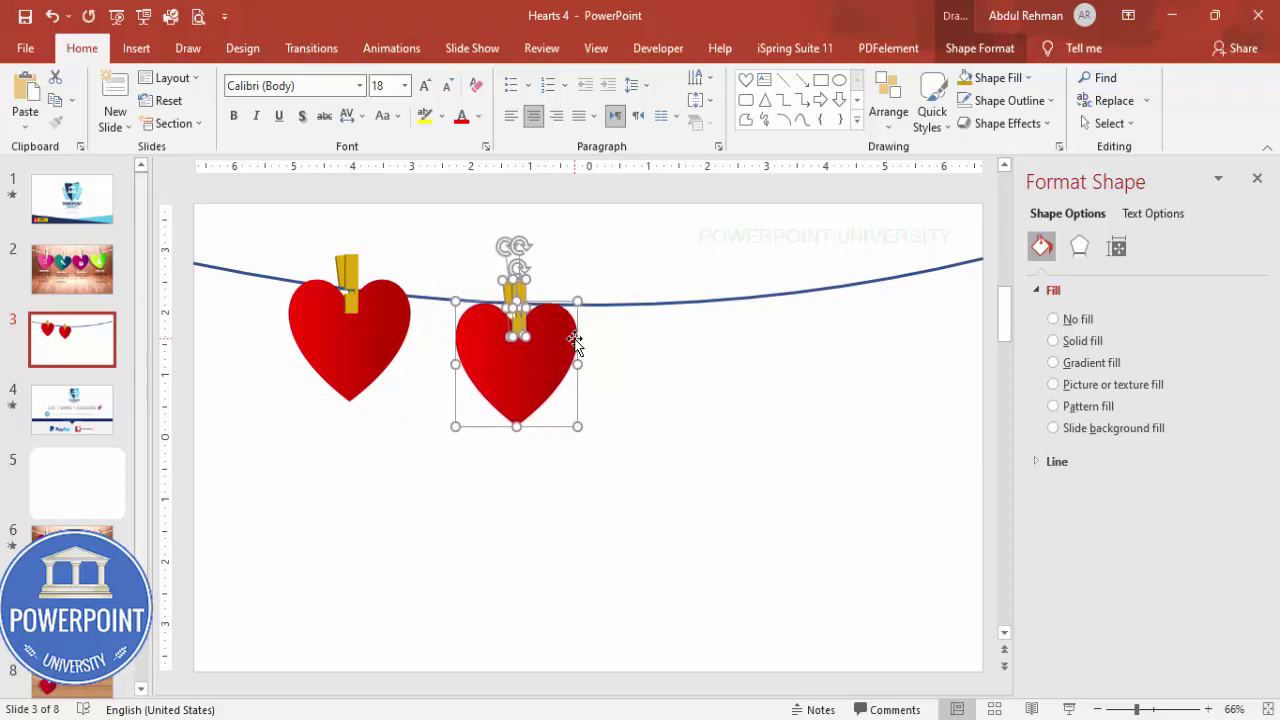
pyautogui.hotkey('ctrl', 'd')
pyautogui.moveTo(710, 375); pyautogui.dragTo(723, 350)
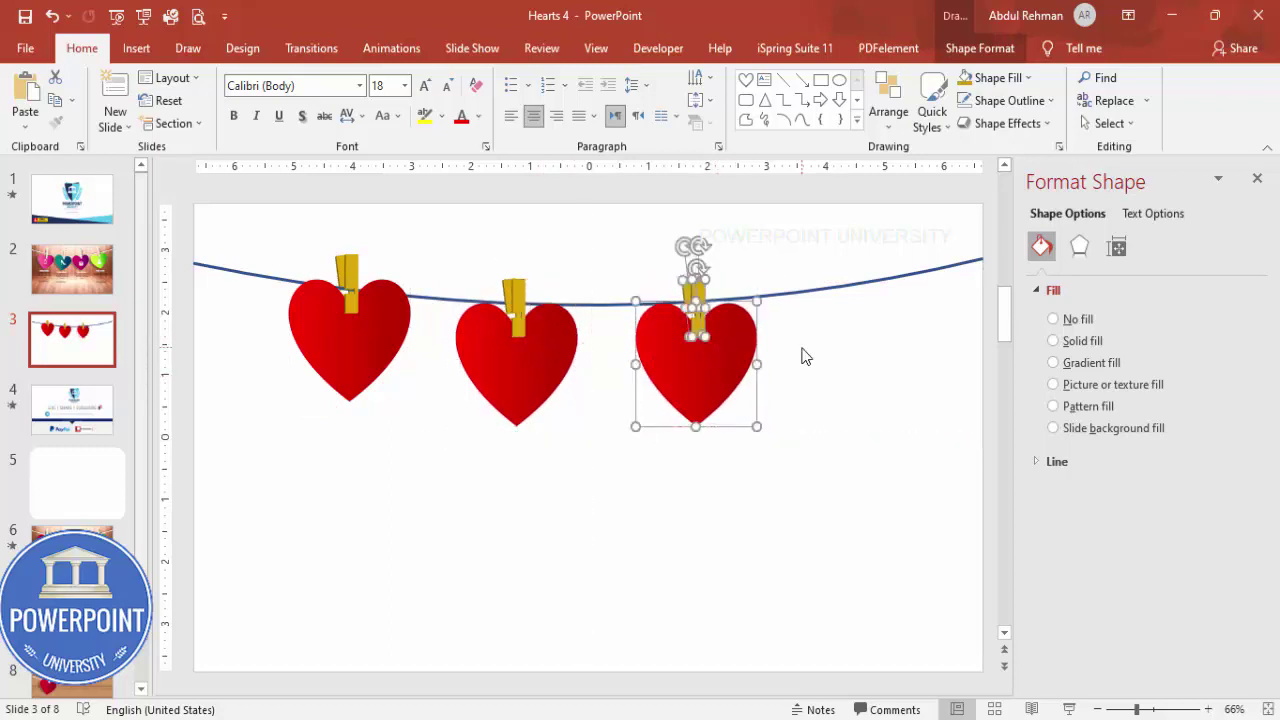
pyautogui.hotkey('ctrl', 'd')
pyautogui.moveTo(877, 356); pyautogui.dragTo(874, 332)
# Give the second heart a gradient from yellow-green to dark green
pyautogui.click(550, 410)
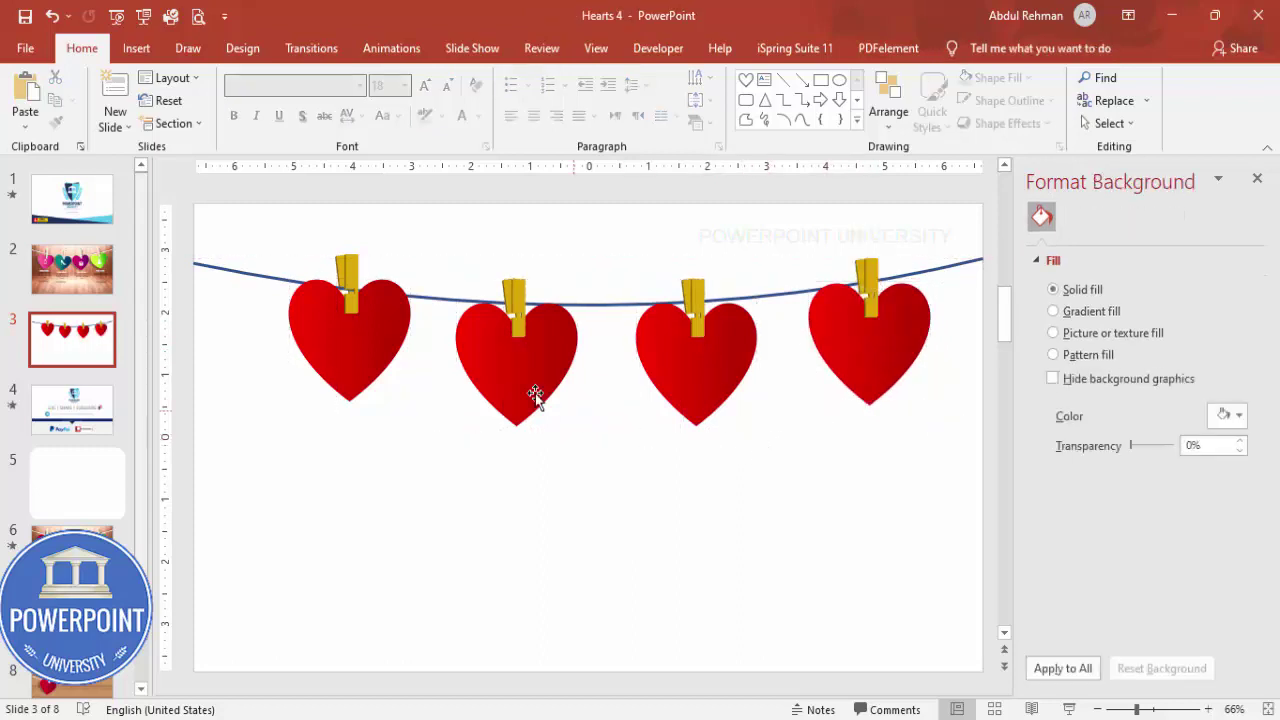
pyautogui.click(517, 368)
pyautogui.click(1154, 603)
pyautogui.click(1227, 639)
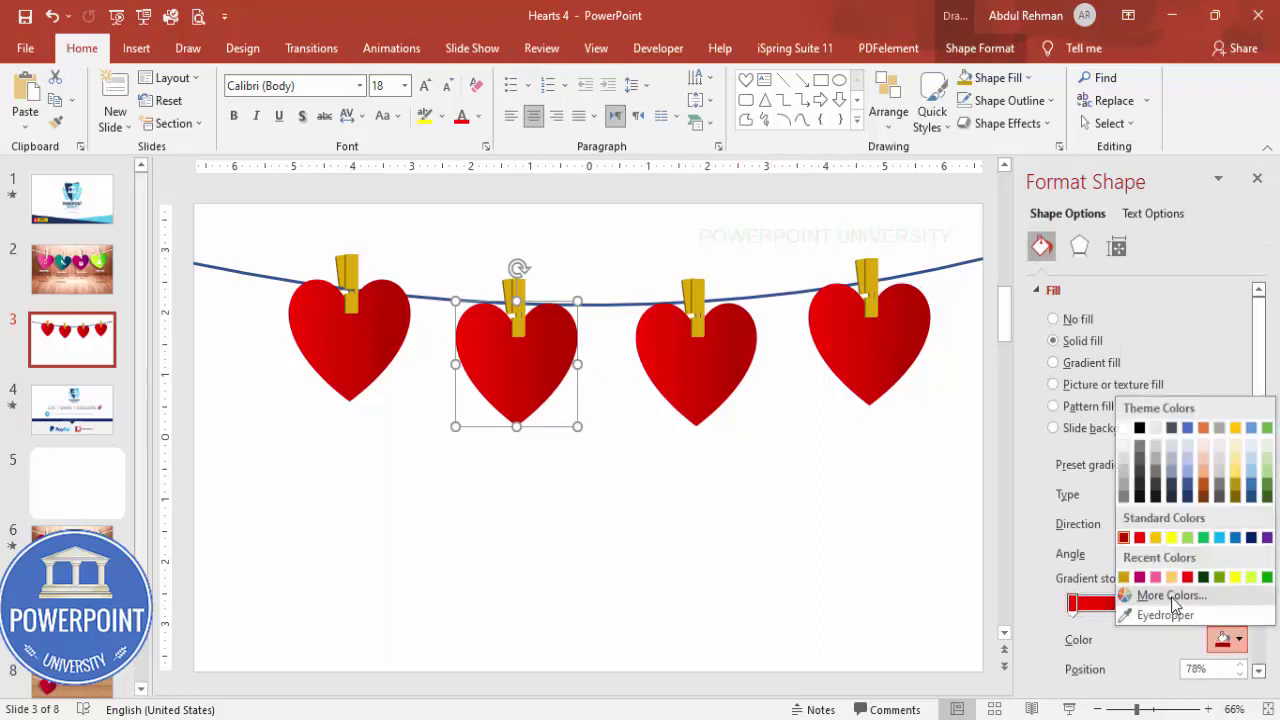
pyautogui.click(1203, 577)
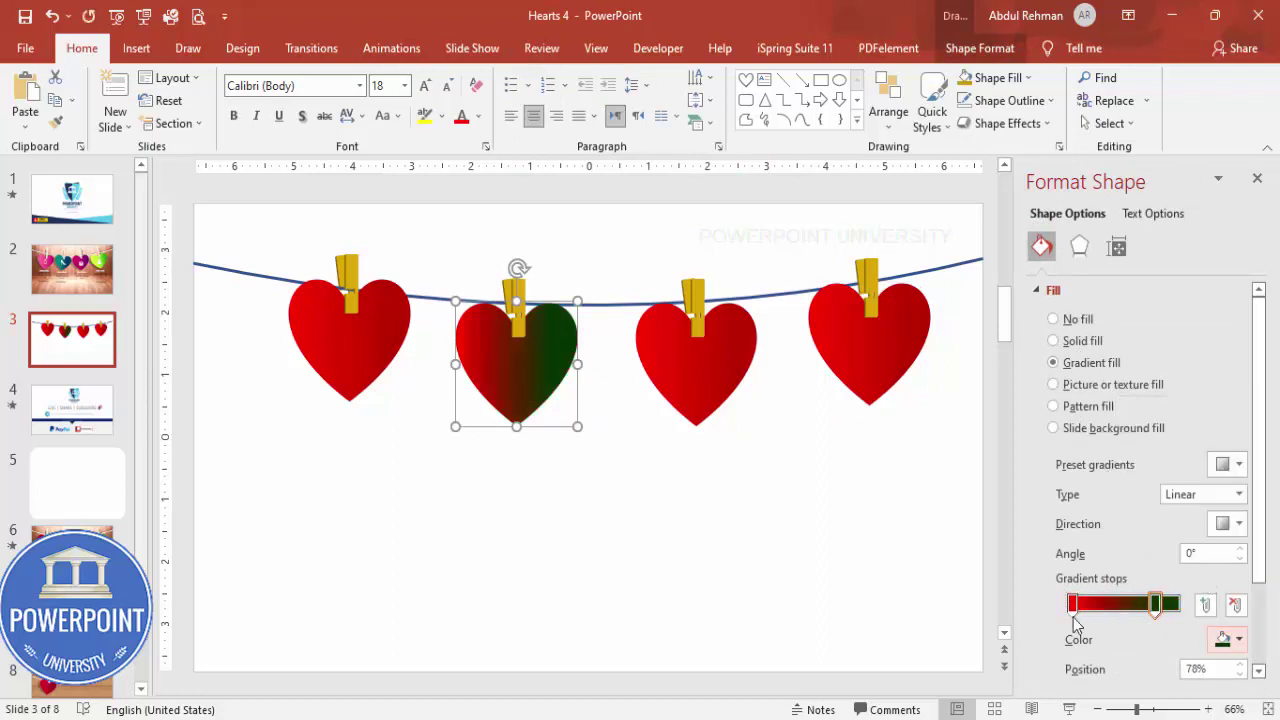
pyautogui.moveTo(1075, 612); pyautogui.dragTo(1081, 612)
pyautogui.click(1227, 639)
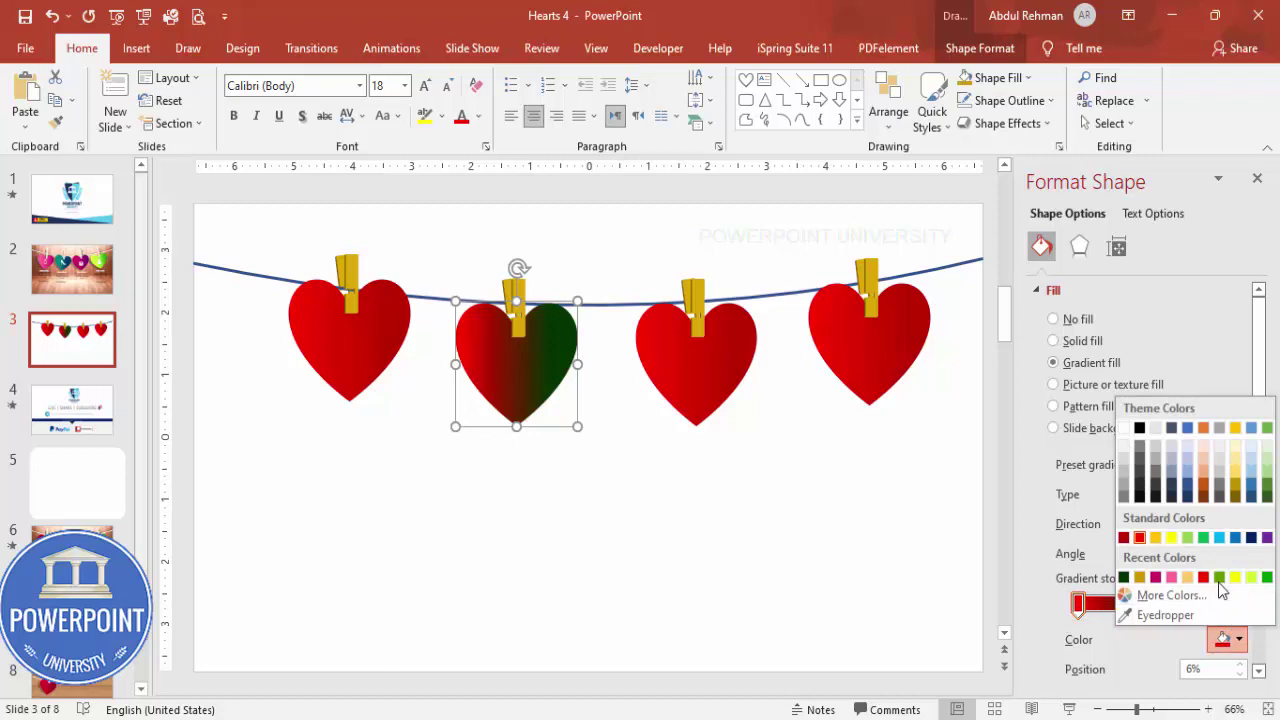
pyautogui.click(1219, 577)
# Set the third heart's right gradient stop to purple
pyautogui.click(723, 370)
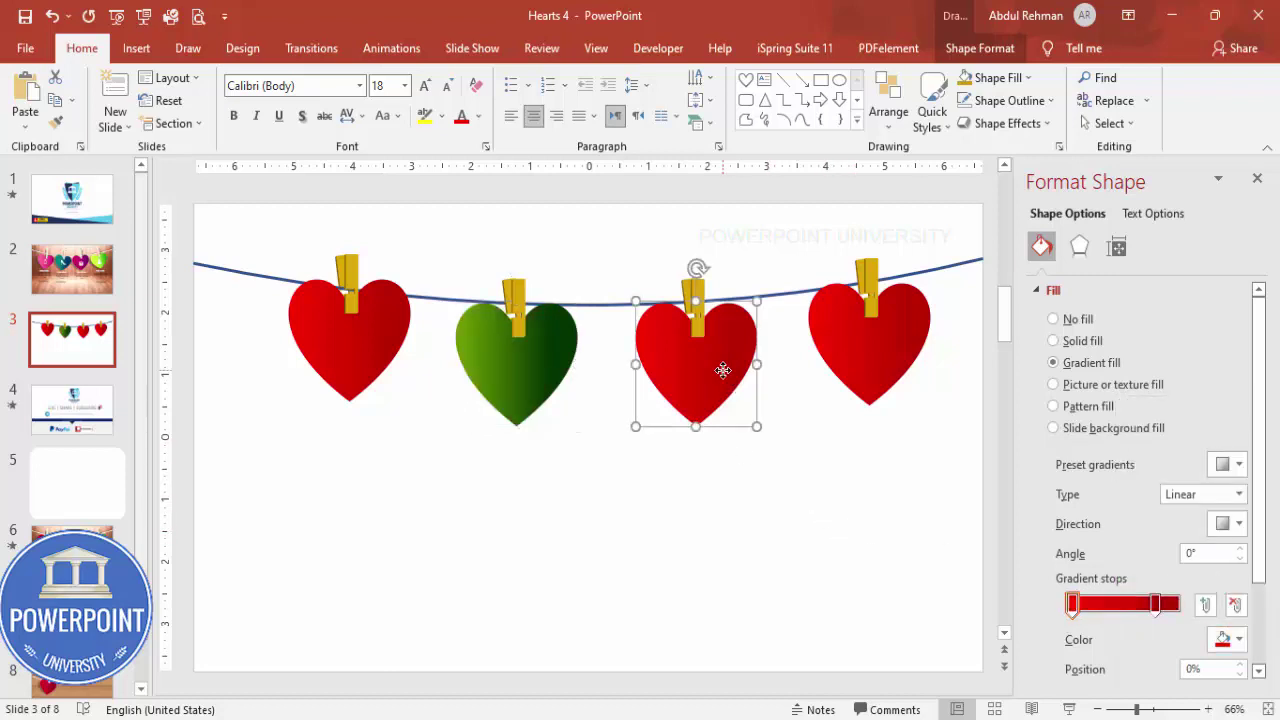
pyautogui.click(1155, 604)
pyautogui.click(1222, 641)
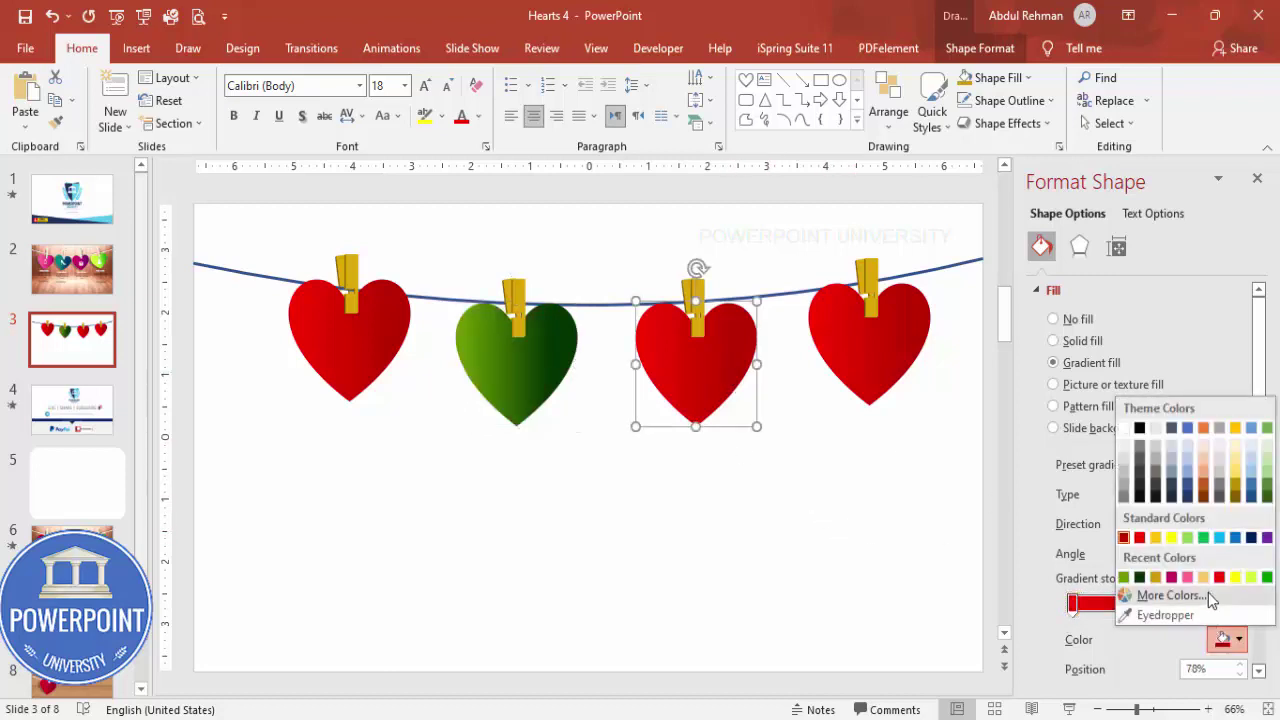
pyautogui.click(1190, 598)
pyautogui.click(517, 196)
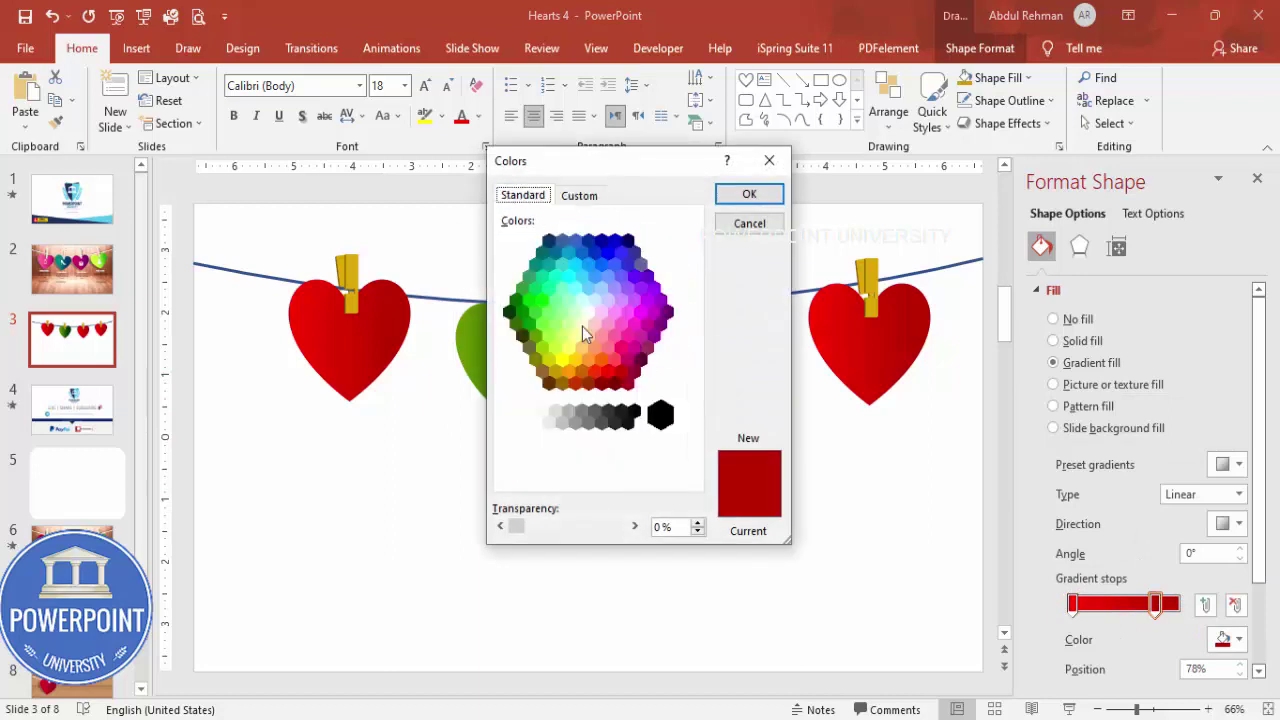
pyautogui.click(575, 384)
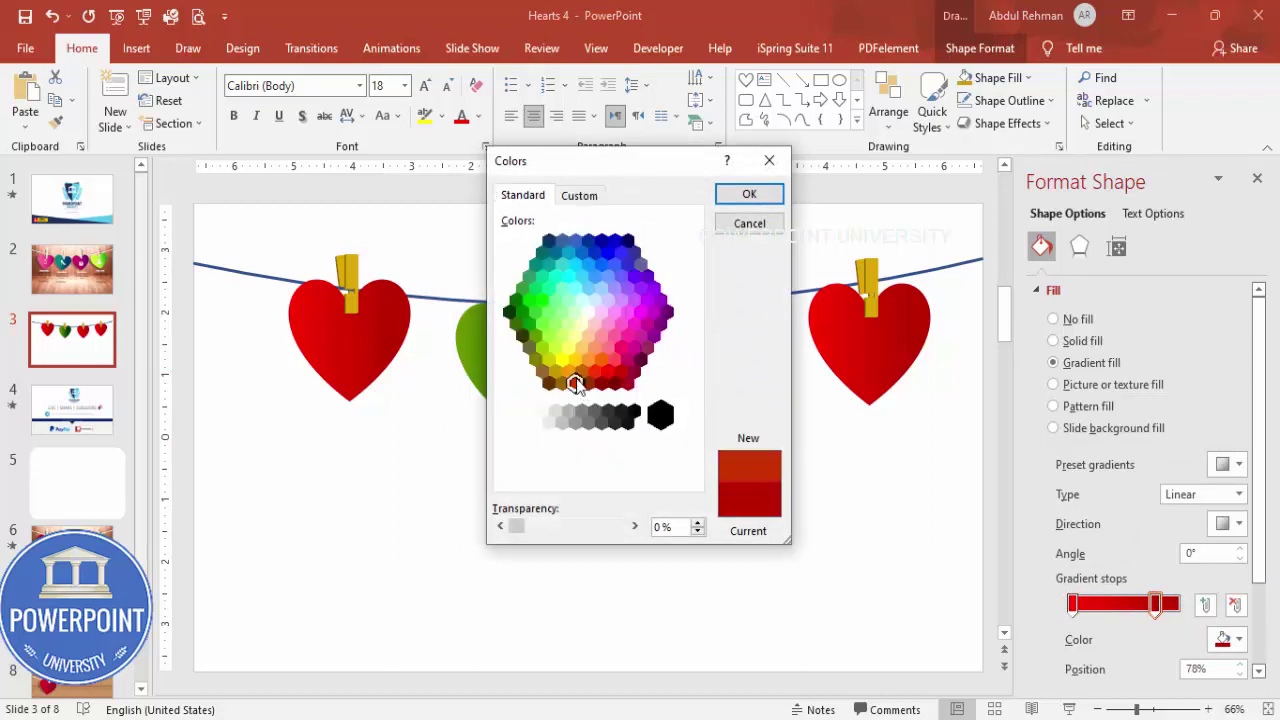
pyautogui.click(568, 371)
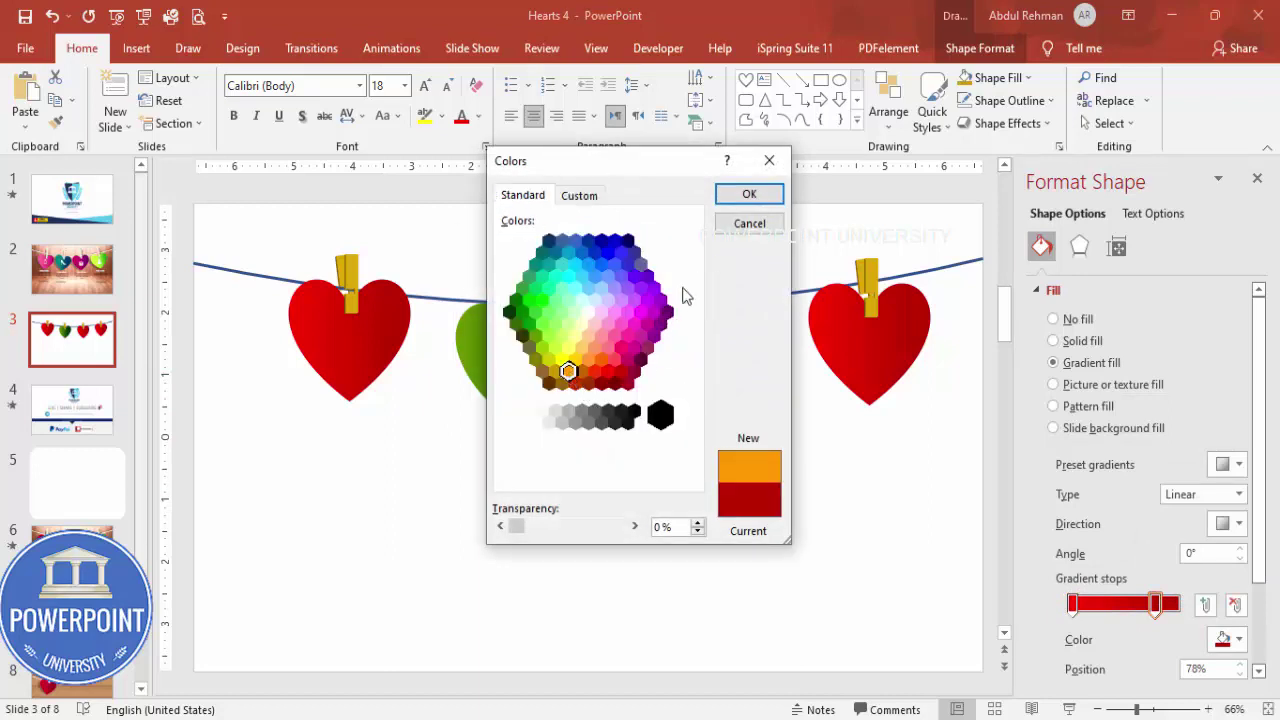
pyautogui.click(666, 312)
pyautogui.click(749, 194)
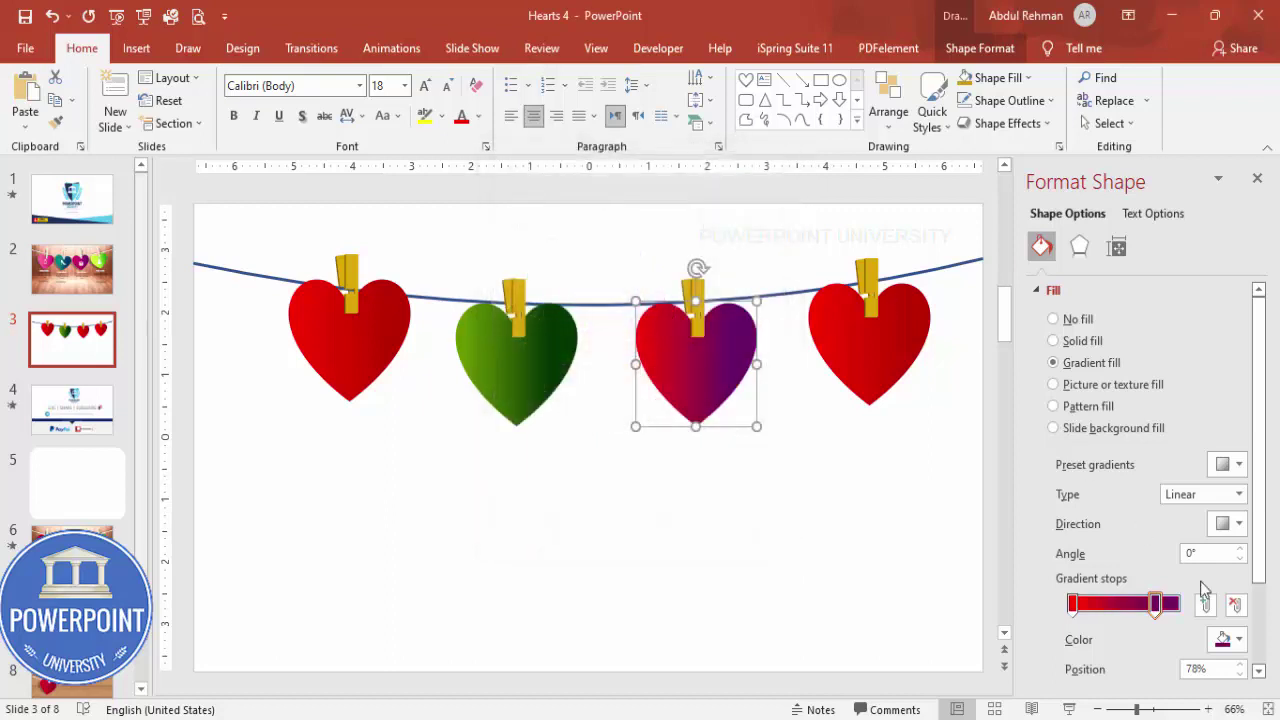
# Set the third heart's left gradient stop to orange
pyautogui.click(1071, 606)
pyautogui.click(1228, 640)
pyautogui.click(1186, 609)
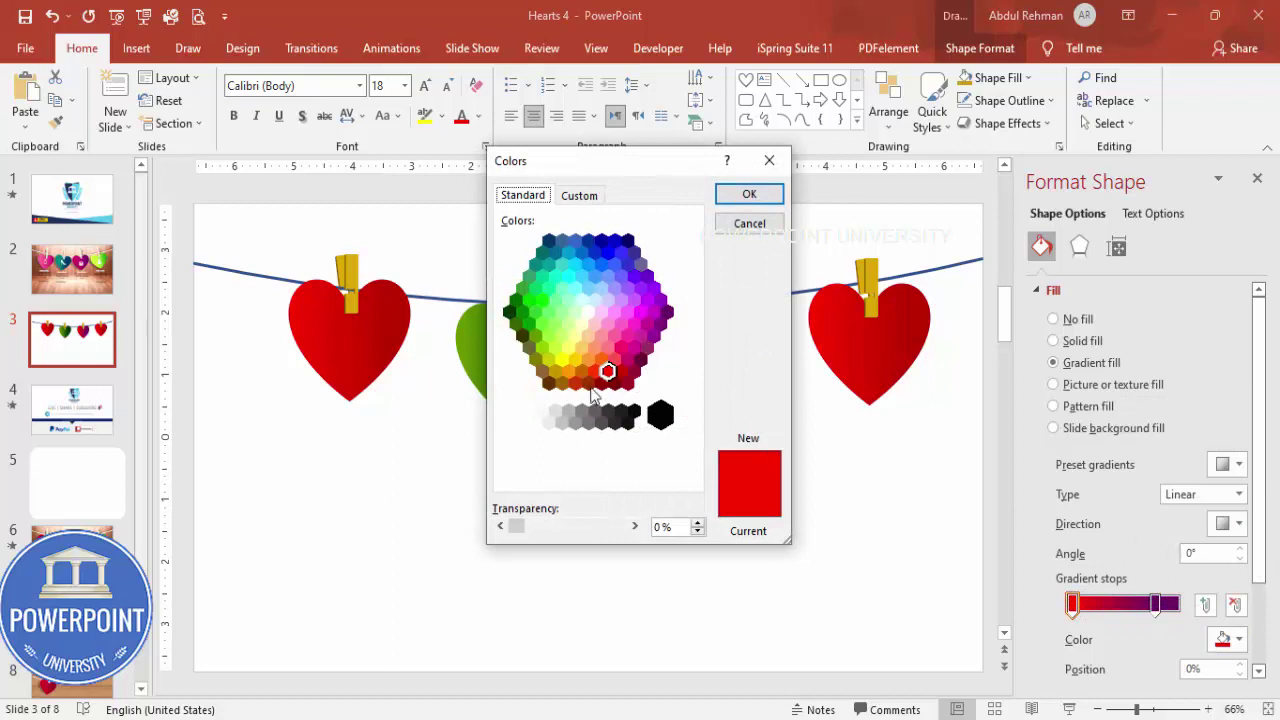
pyautogui.click(574, 380)
pyautogui.click(752, 196)
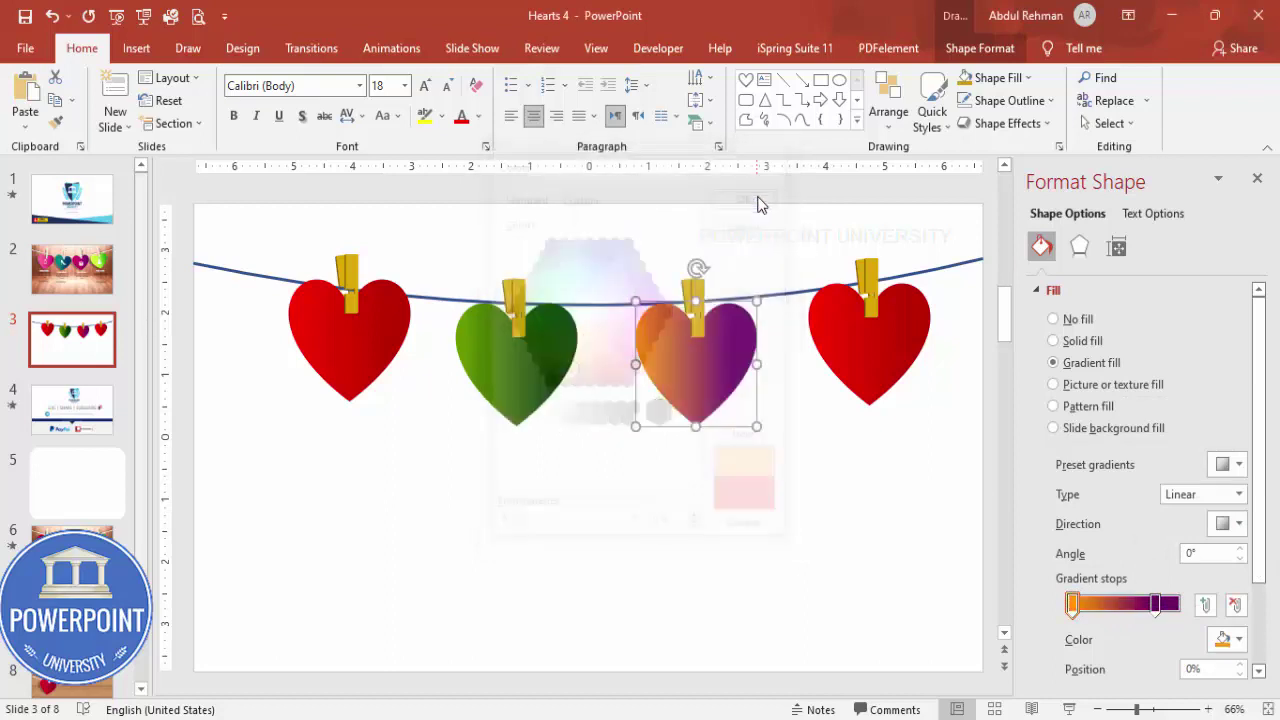
pyautogui.click(877, 360)
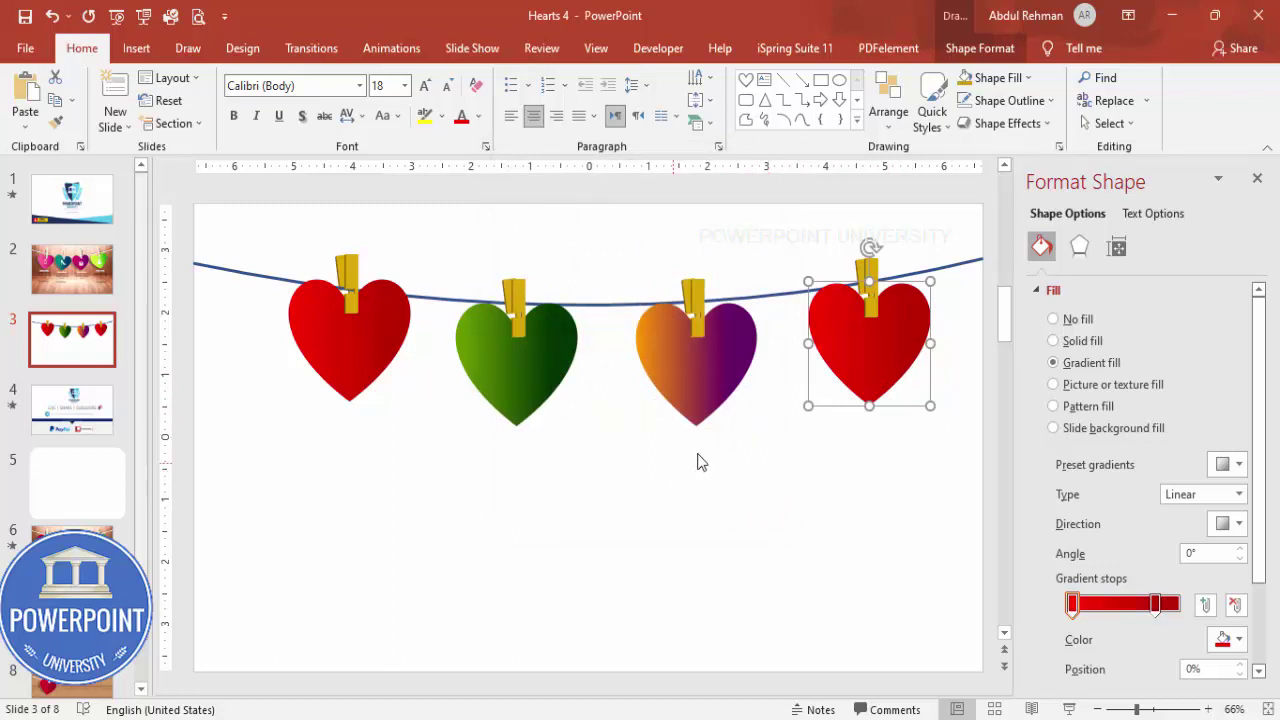
pyautogui.click(565, 440)
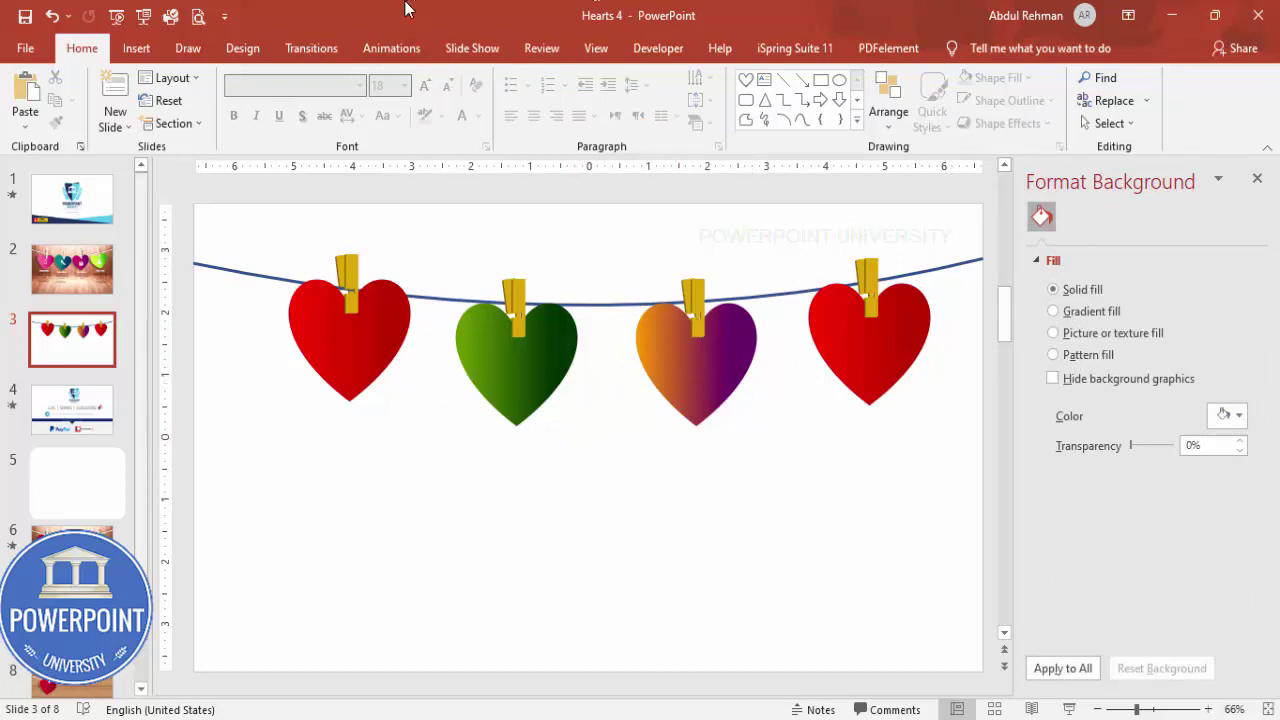
# Add a bold, centred, 24pt 'TITLE 01' text box below the first heart
pyautogui.click(136, 48)
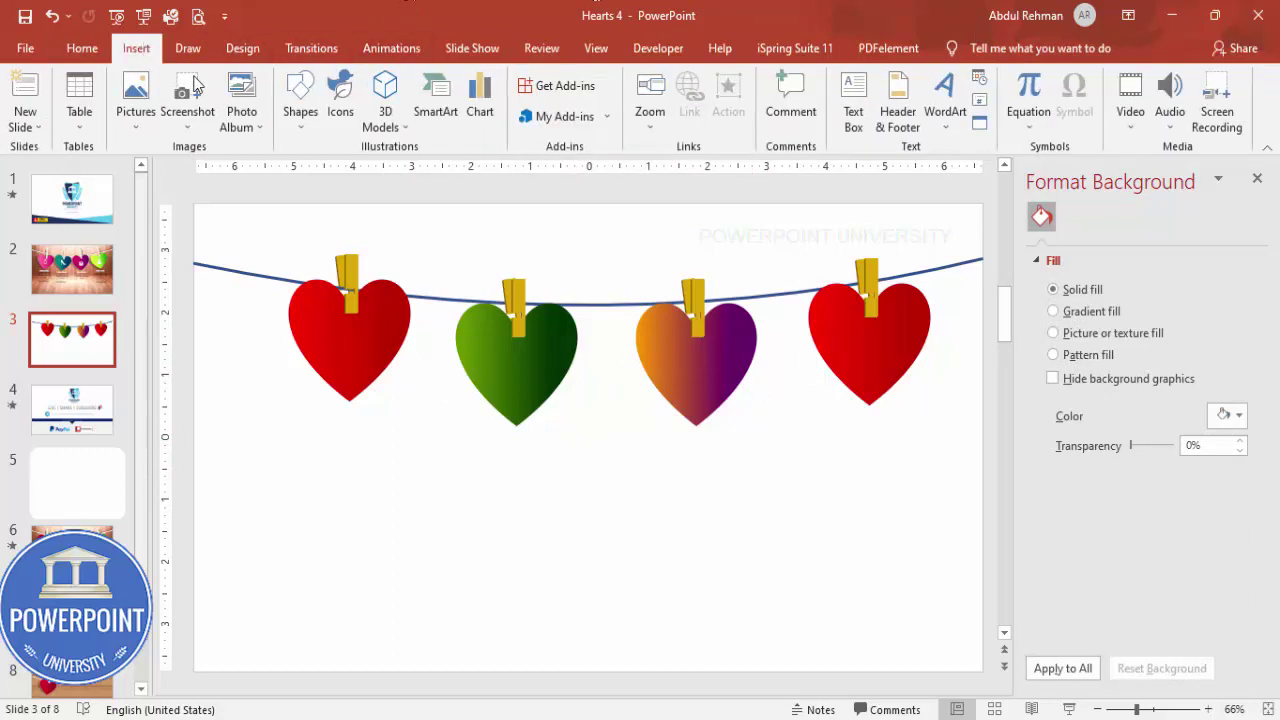
pyautogui.click(855, 93)
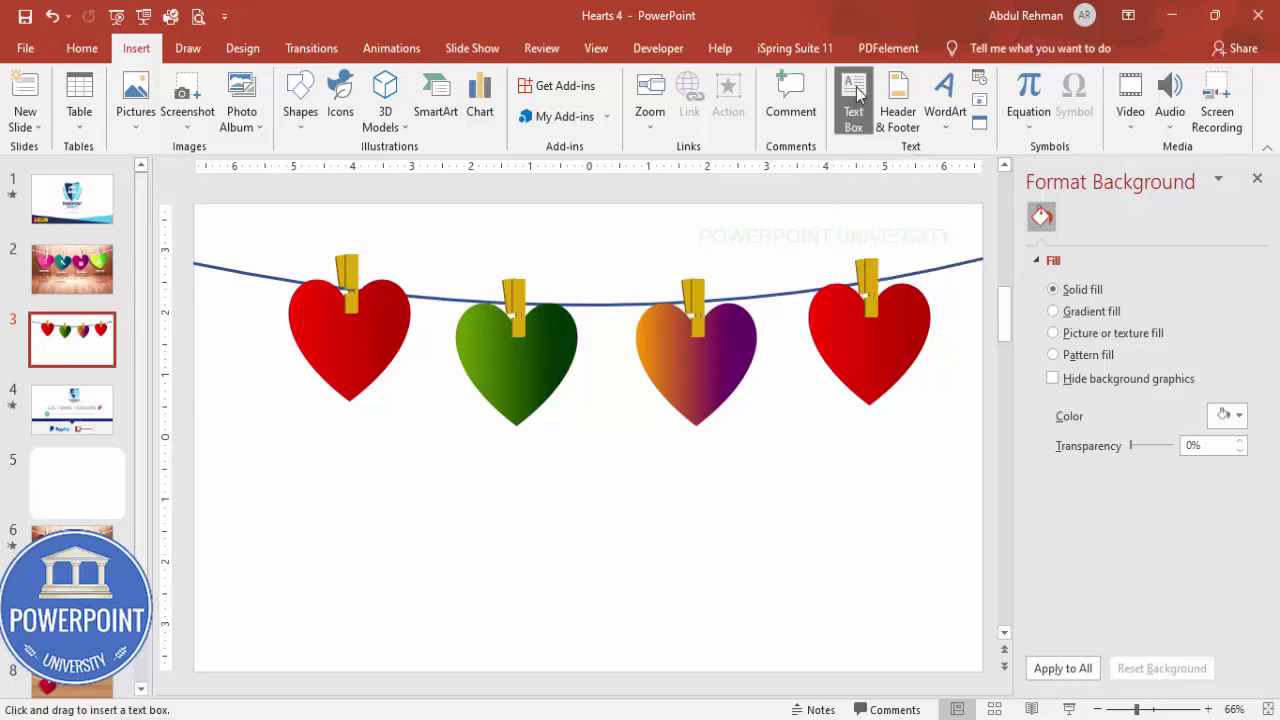
pyautogui.moveTo(305, 418); pyautogui.dragTo(397, 440)
pyautogui.write('TITLE 01')
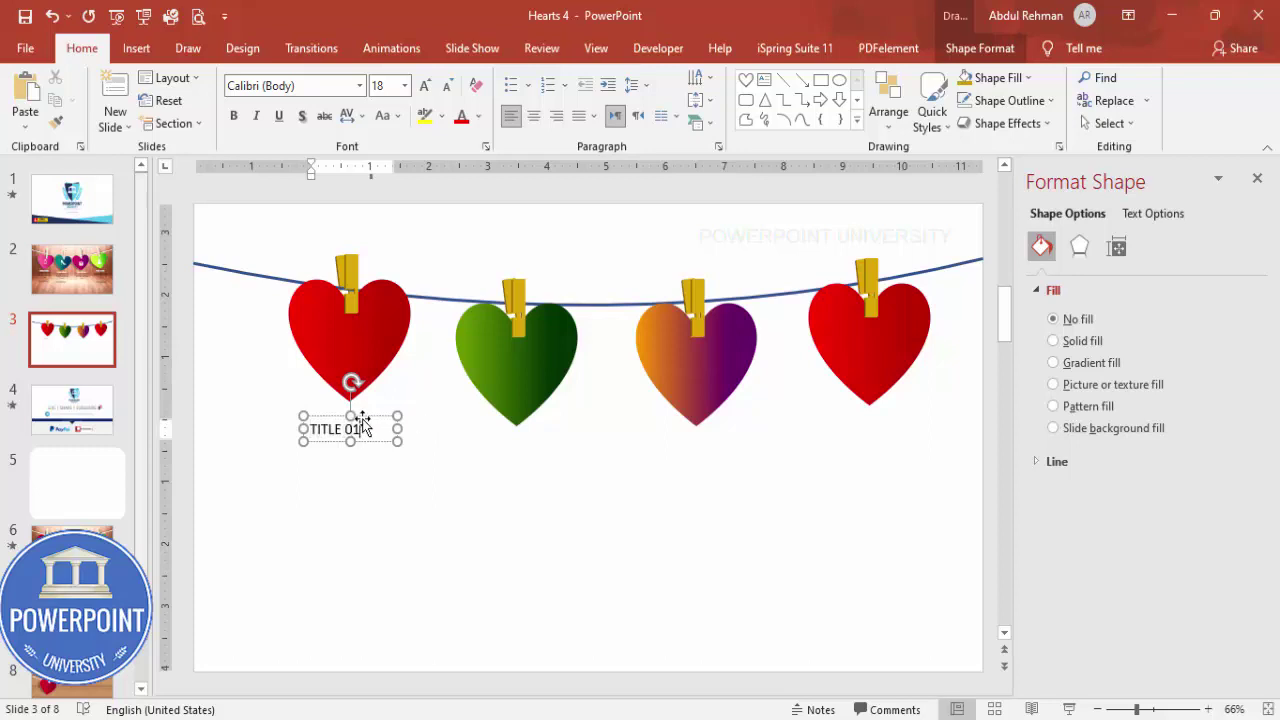
pyautogui.press('Escape')
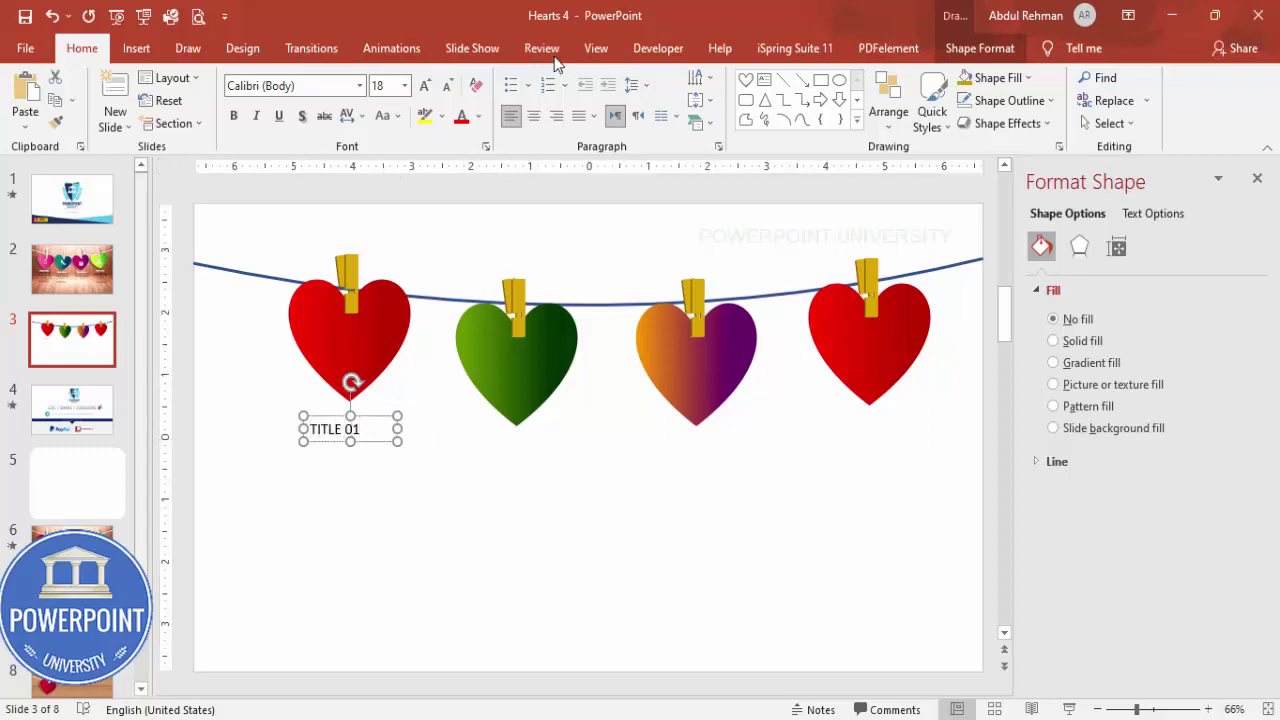
pyautogui.click(534, 116)
pyautogui.click(233, 115)
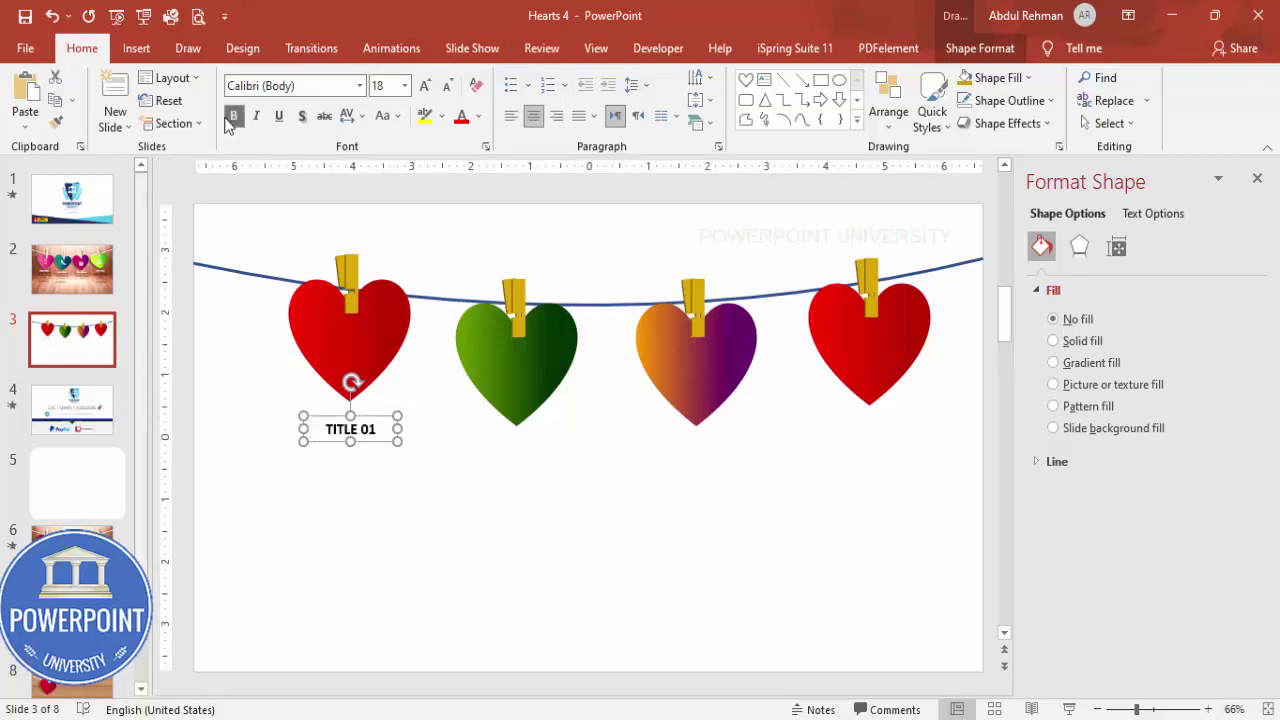
pyautogui.doubleClick(425, 85)
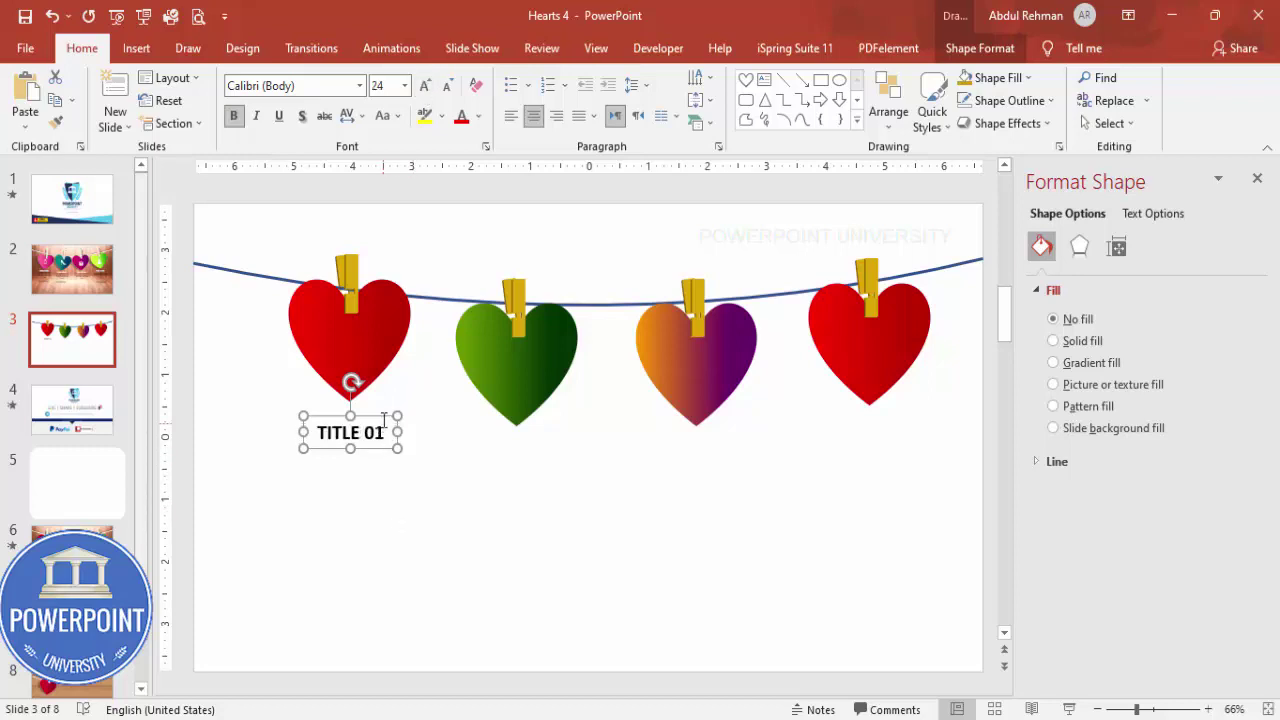
pyautogui.moveTo(380, 416); pyautogui.dragTo(374, 409)
pyautogui.click(408, 549)
# Add a centred 16pt 'Add detail text here' box under the title, then copy both beneath the other hearts
pyautogui.click(136, 48)
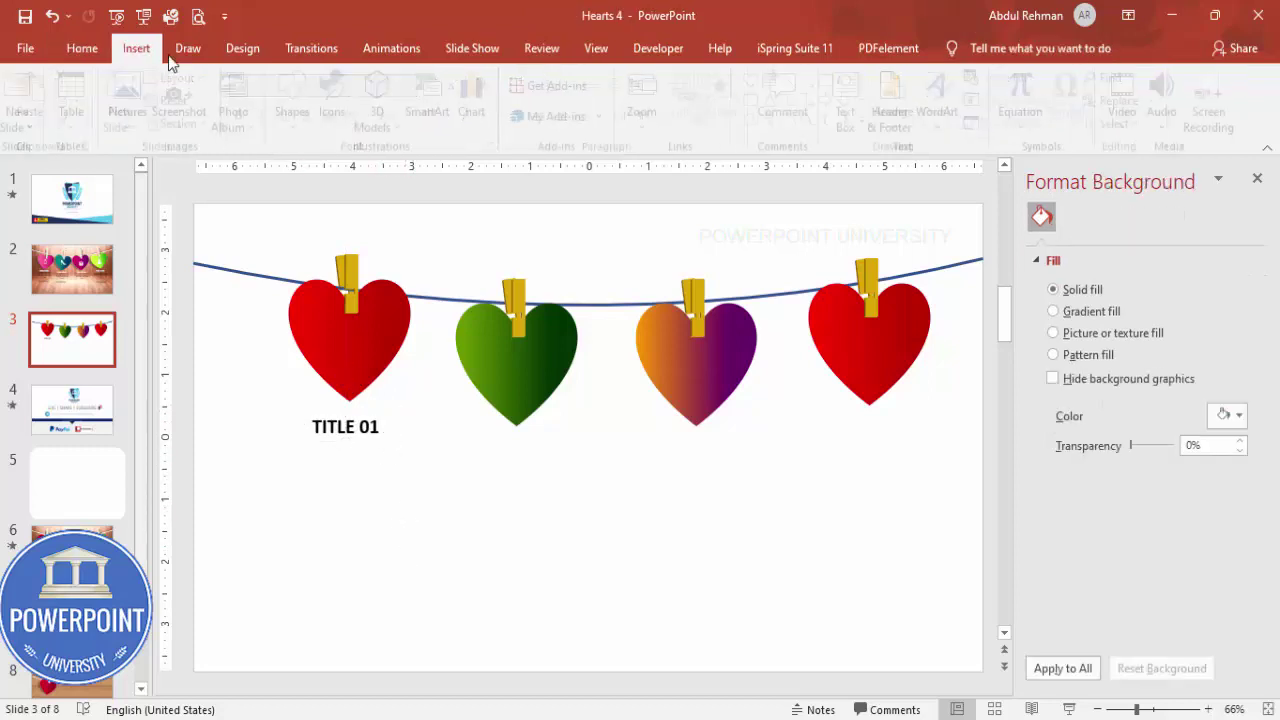
pyautogui.click(853, 100)
pyautogui.moveTo(335, 460); pyautogui.dragTo(477, 530)
pyautogui.write('Add de')
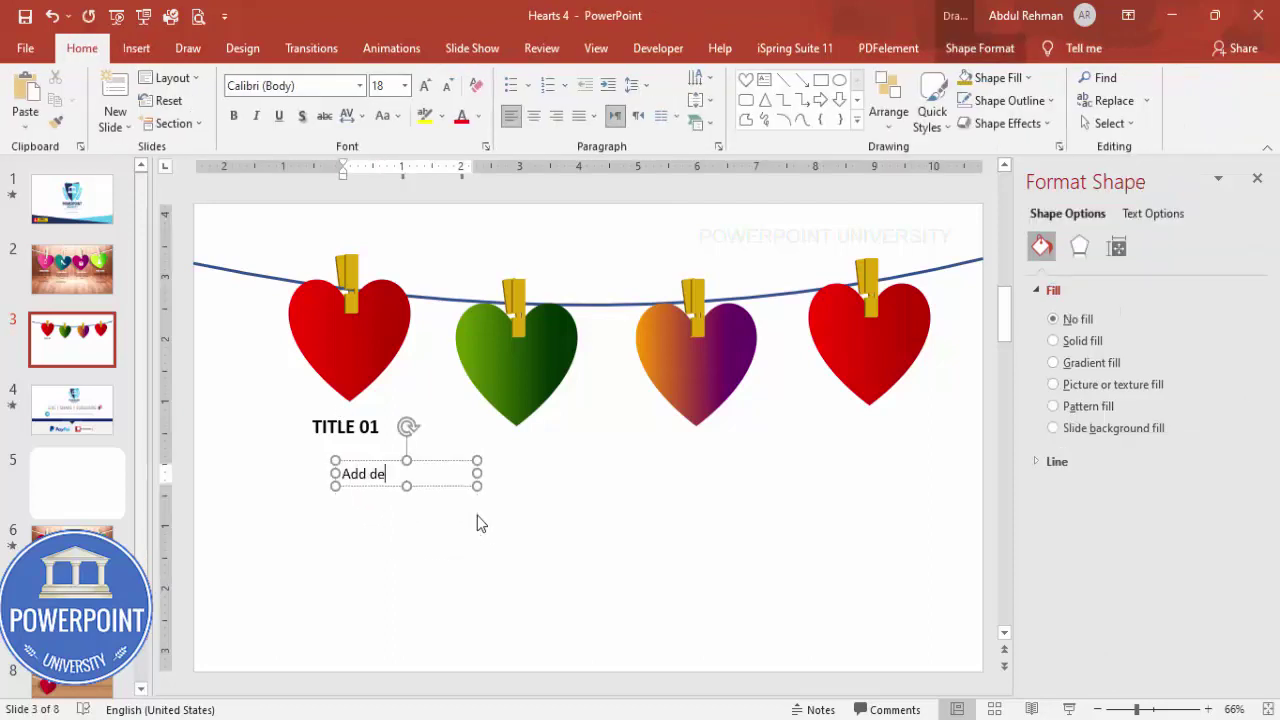
pyautogui.write('tail text here')
pyautogui.moveTo(477, 473); pyautogui.dragTo(899, 409)
pyautogui.click(533, 115)
pyautogui.click(446, 85)
pyautogui.keyDown('shift'); pyautogui.click(382, 428); pyautogui.keyUp('shift')
pyautogui.click(942, 398)
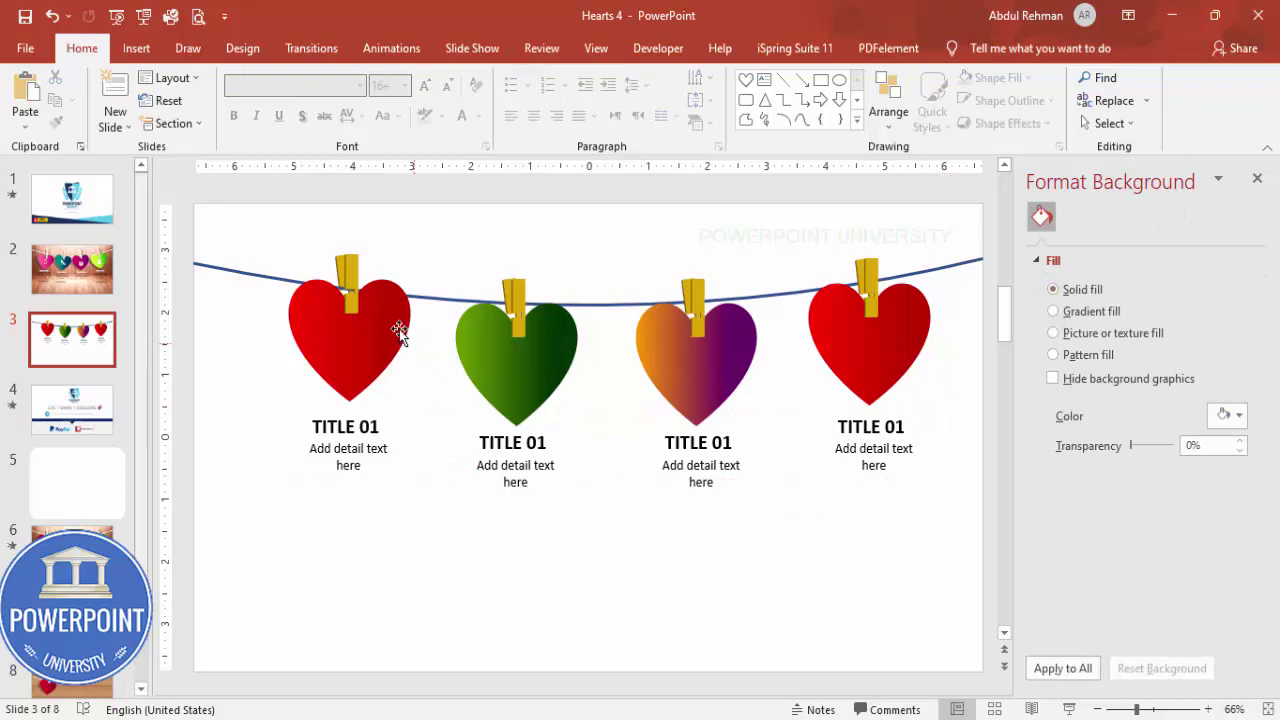
# Insert the presentation-chart, head-with-gears, lightbulb and target icons from the Icons library
pyautogui.click(136, 48)
pyautogui.click(337, 96)
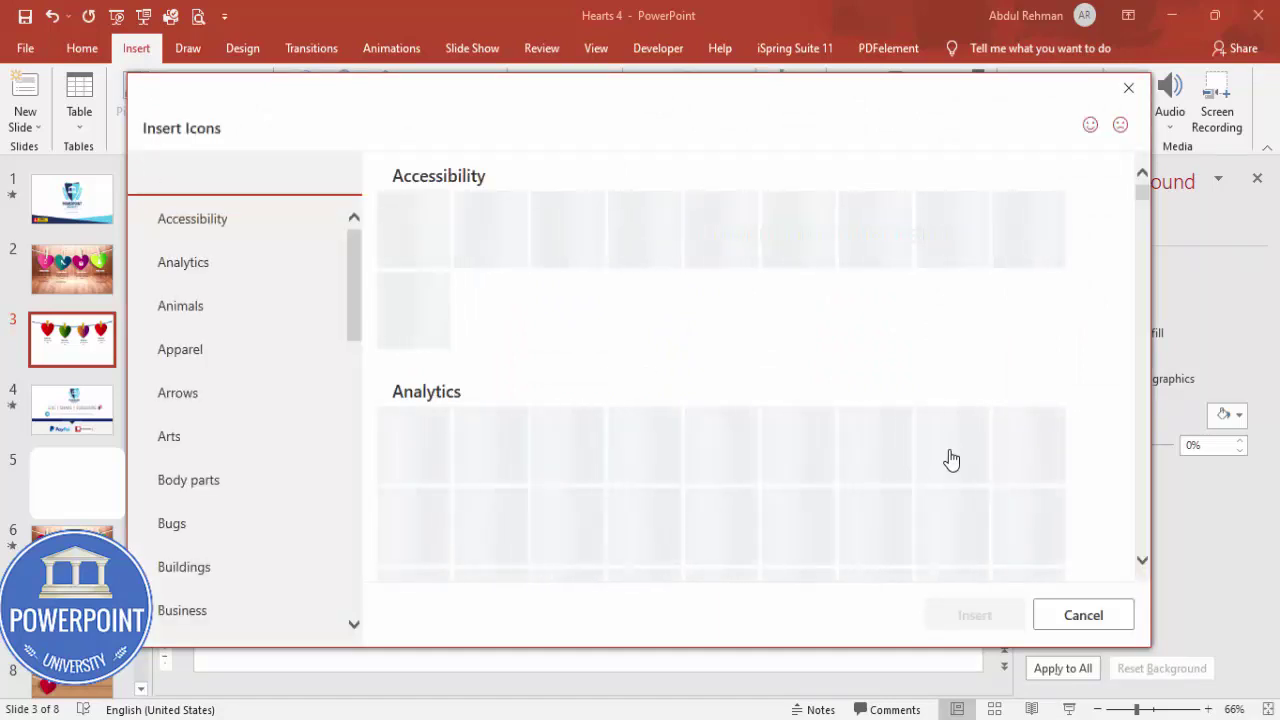
pyautogui.click(800, 535)
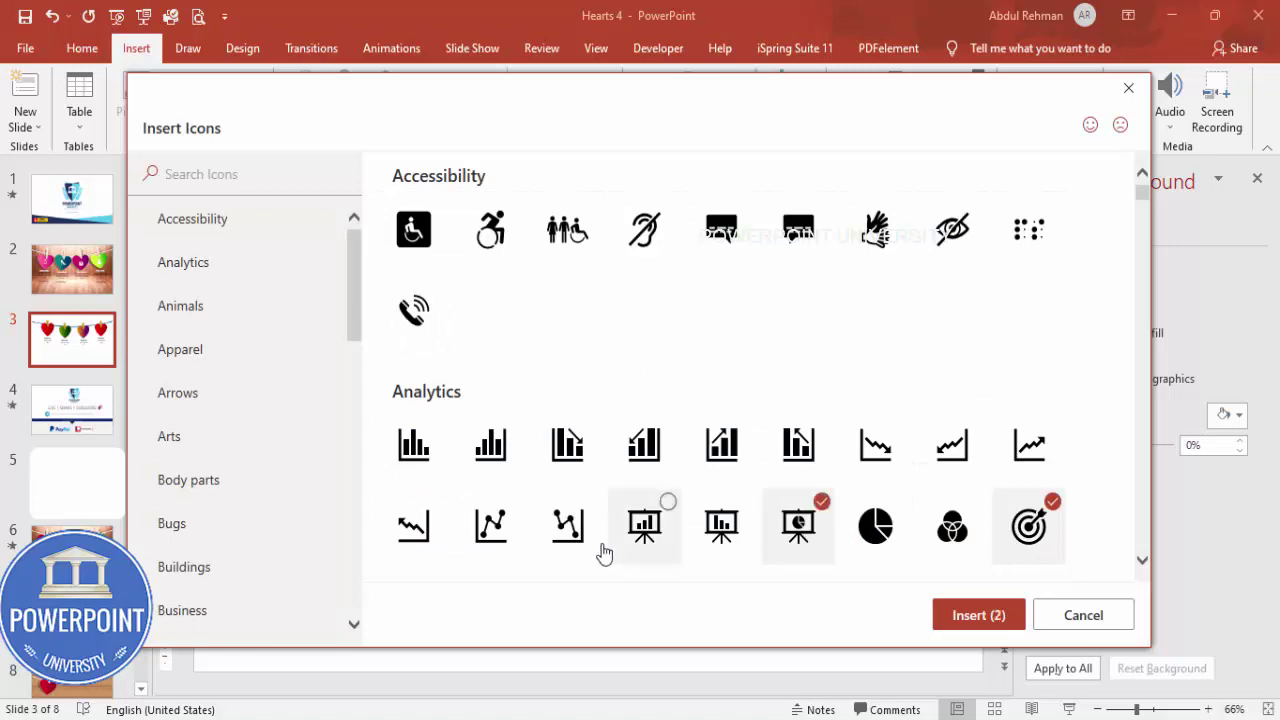
pyautogui.scroll(-2, 860, 460)
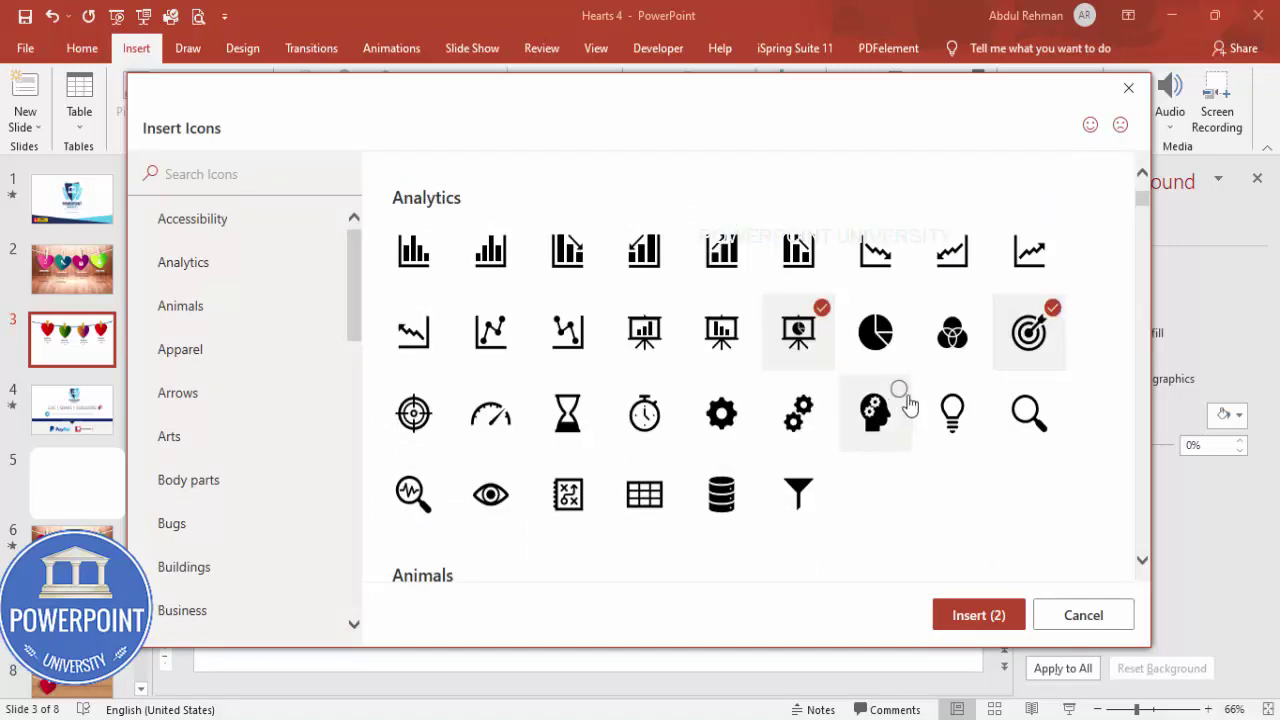
pyautogui.click(866, 423)
pyautogui.click(953, 425)
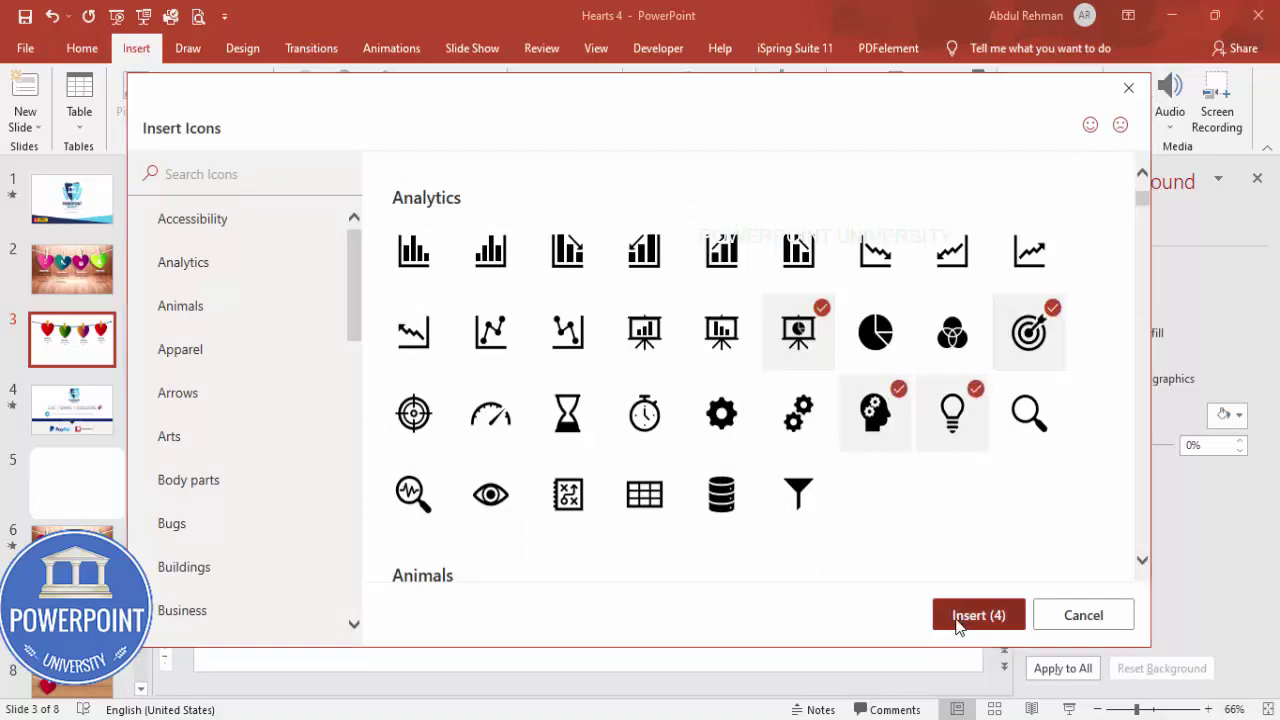
pyautogui.click(962, 618)
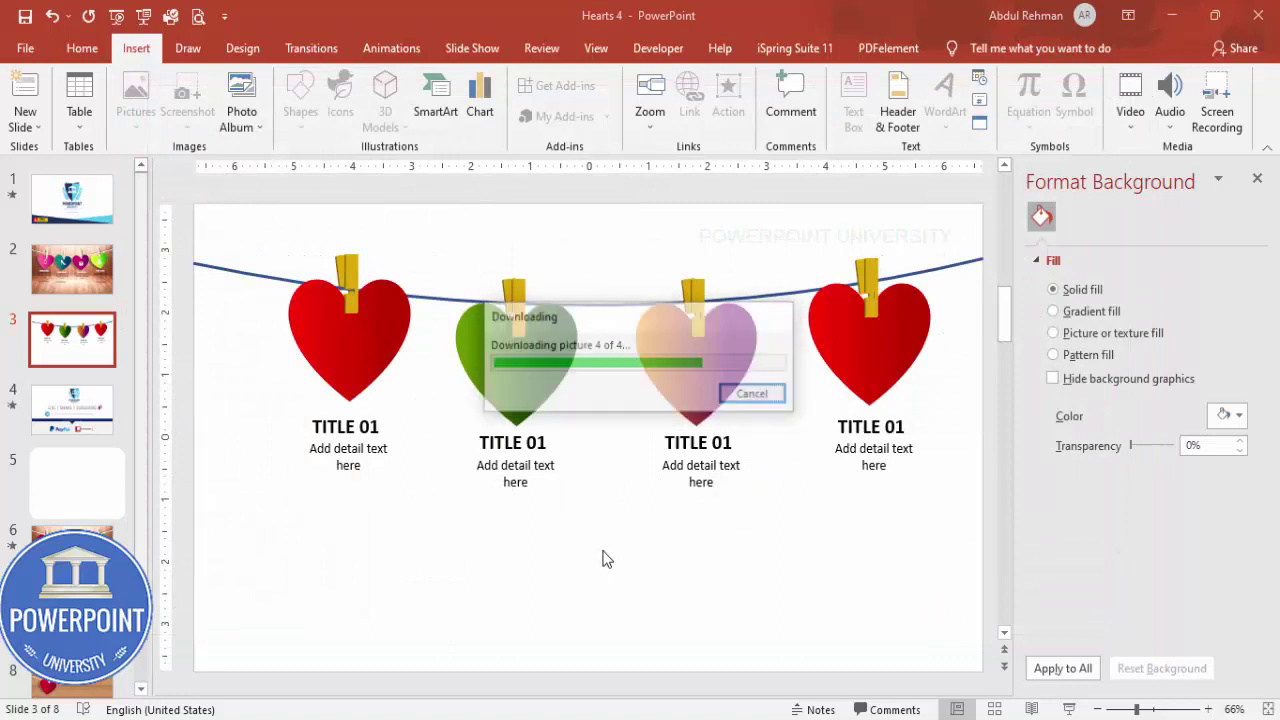
pyautogui.click(1125, 86)
# Resize the icons to 0.5 inch and place one in the centre of each heart
pyautogui.write('.5')
pyautogui.press('Return')
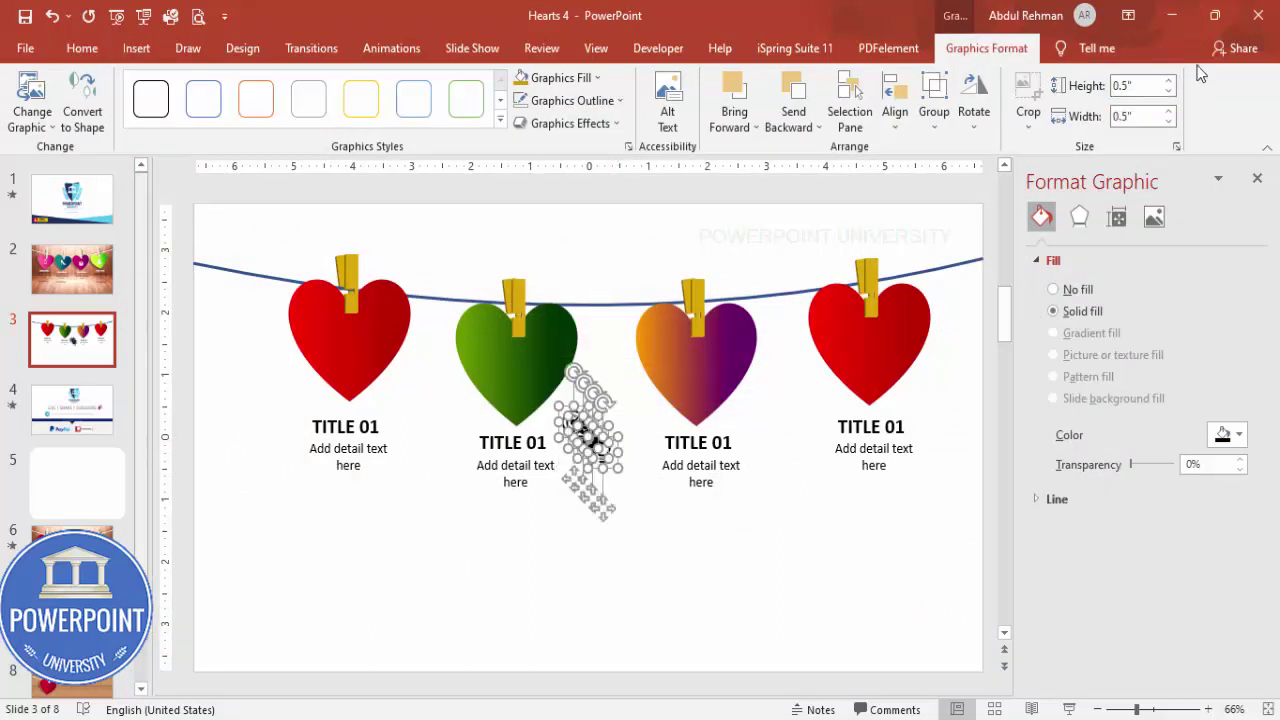
pyautogui.click(632, 505)
pyautogui.moveTo(597, 452); pyautogui.dragTo(357, 350)
pyautogui.moveTo(574, 429); pyautogui.dragTo(518, 376)
pyautogui.moveTo(602, 418); pyautogui.dragTo(716, 358)
pyautogui.moveTo(575, 424); pyautogui.dragTo(890, 341)
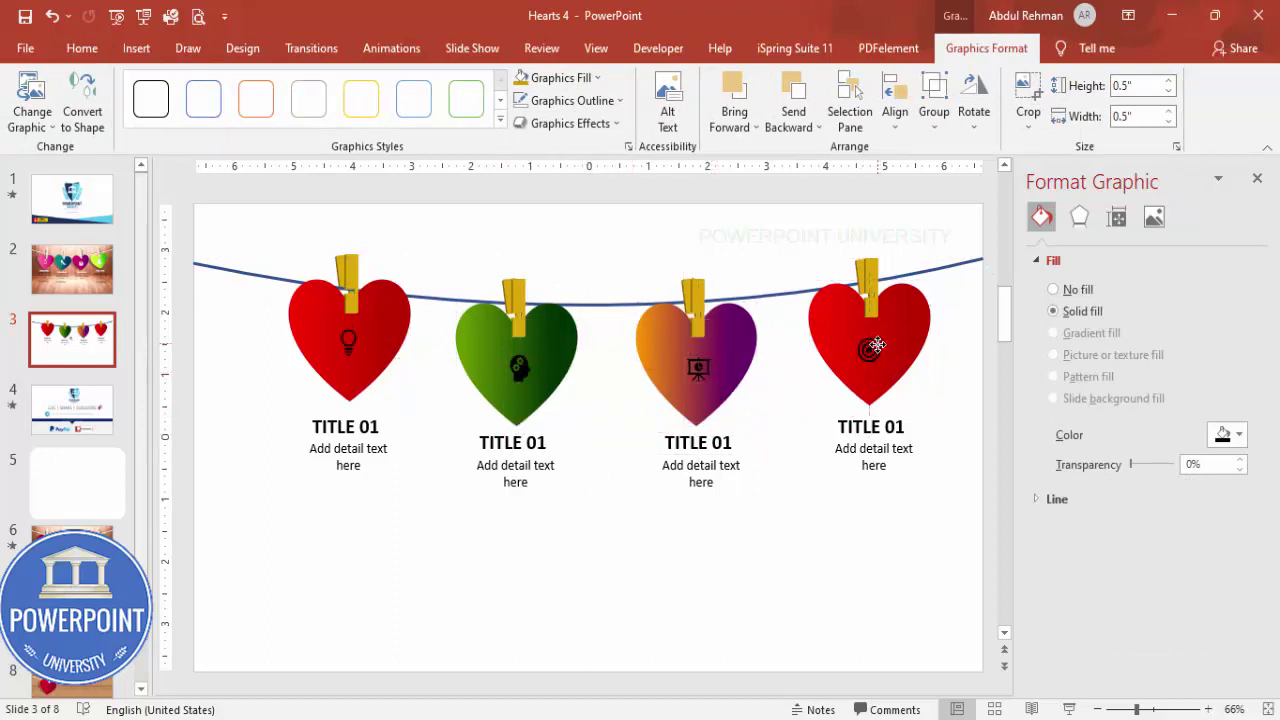
# Select all four icons and give them a white Graphics Fill
pyautogui.keyDown('shift'); pyautogui.click(698, 368); pyautogui.keyUp('shift')
pyautogui.keyDown('shift'); pyautogui.click(525, 366); pyautogui.keyUp('shift')
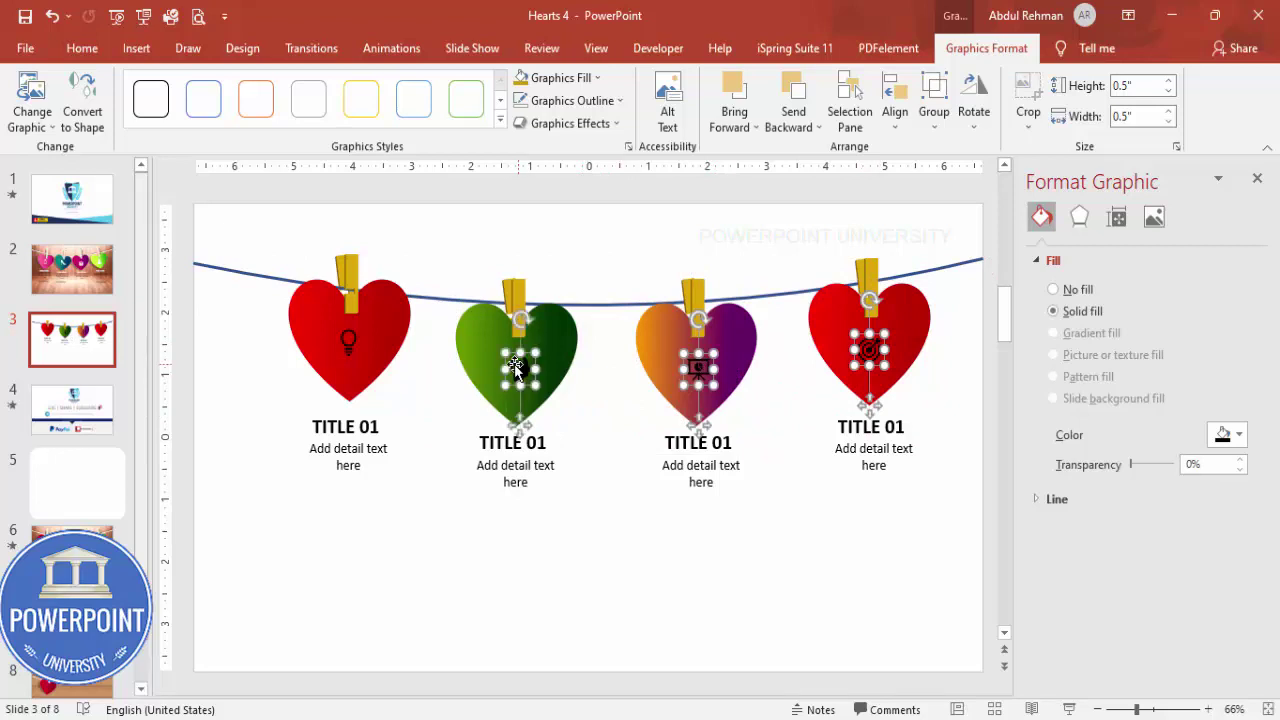
pyautogui.keyDown('shift'); pyautogui.click(347, 340); pyautogui.keyUp('shift')
pyautogui.click(565, 78)
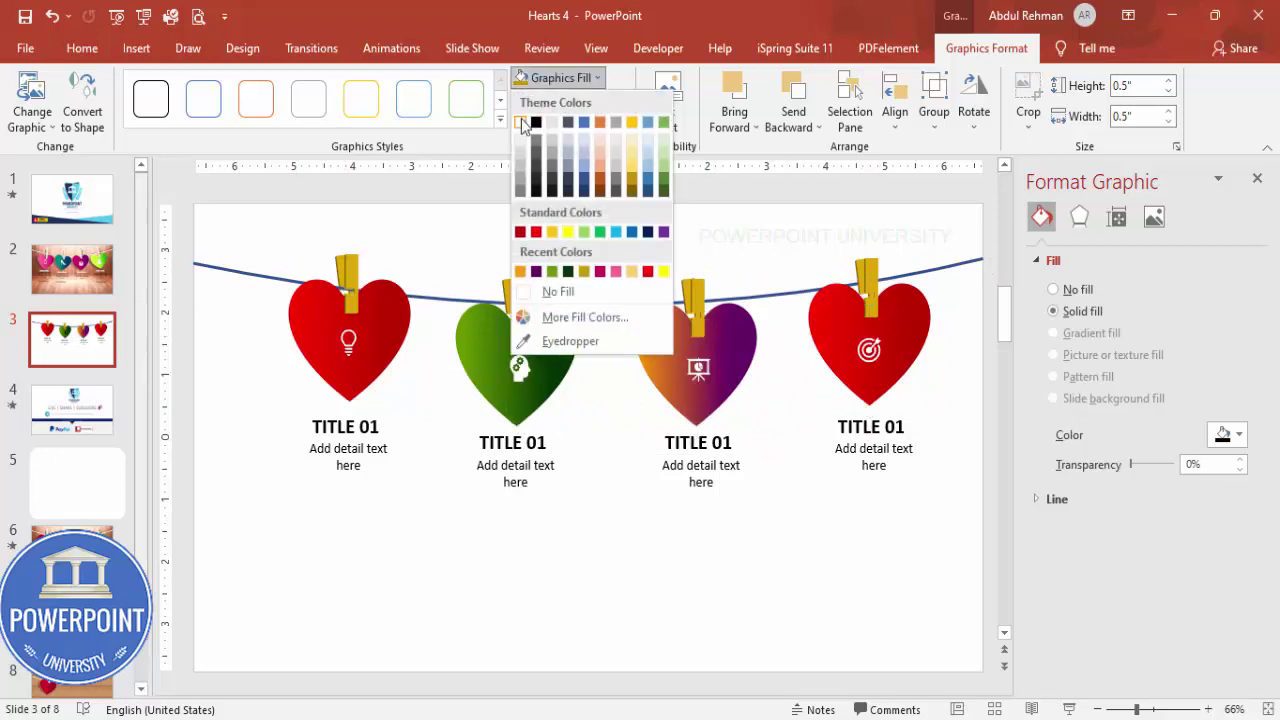
pyautogui.click(524, 121)
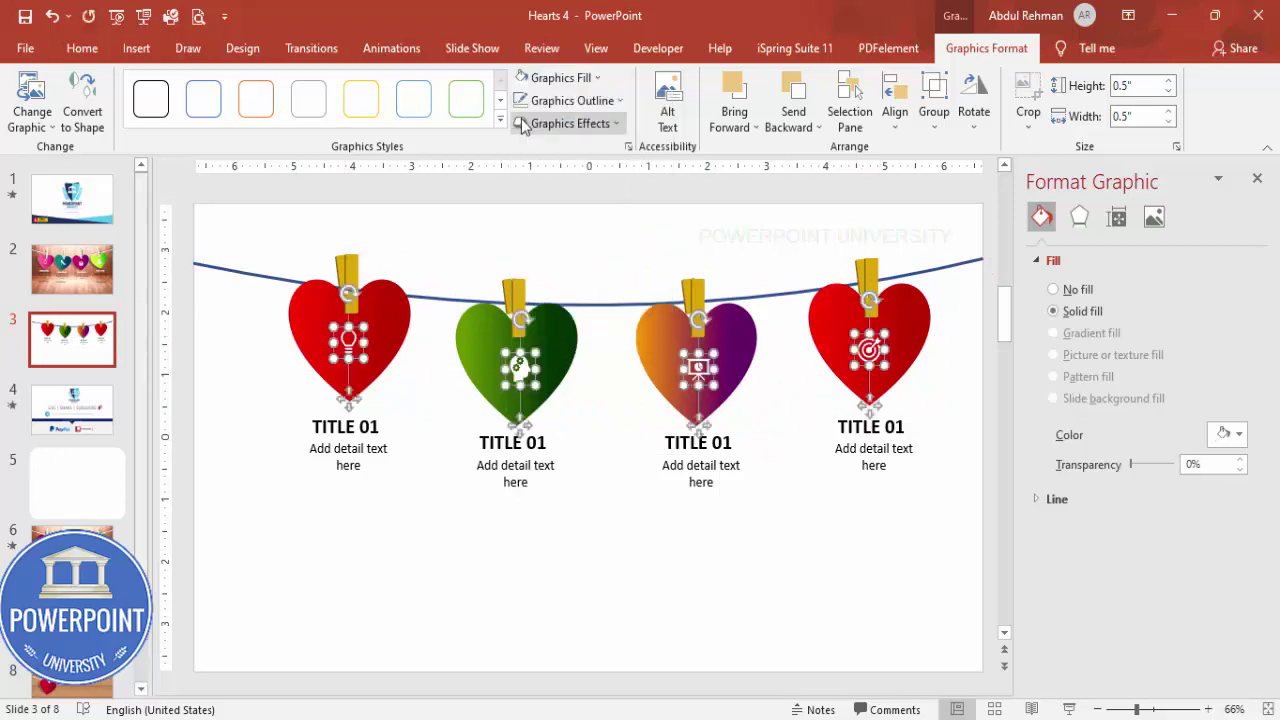
pyautogui.click(602, 519)
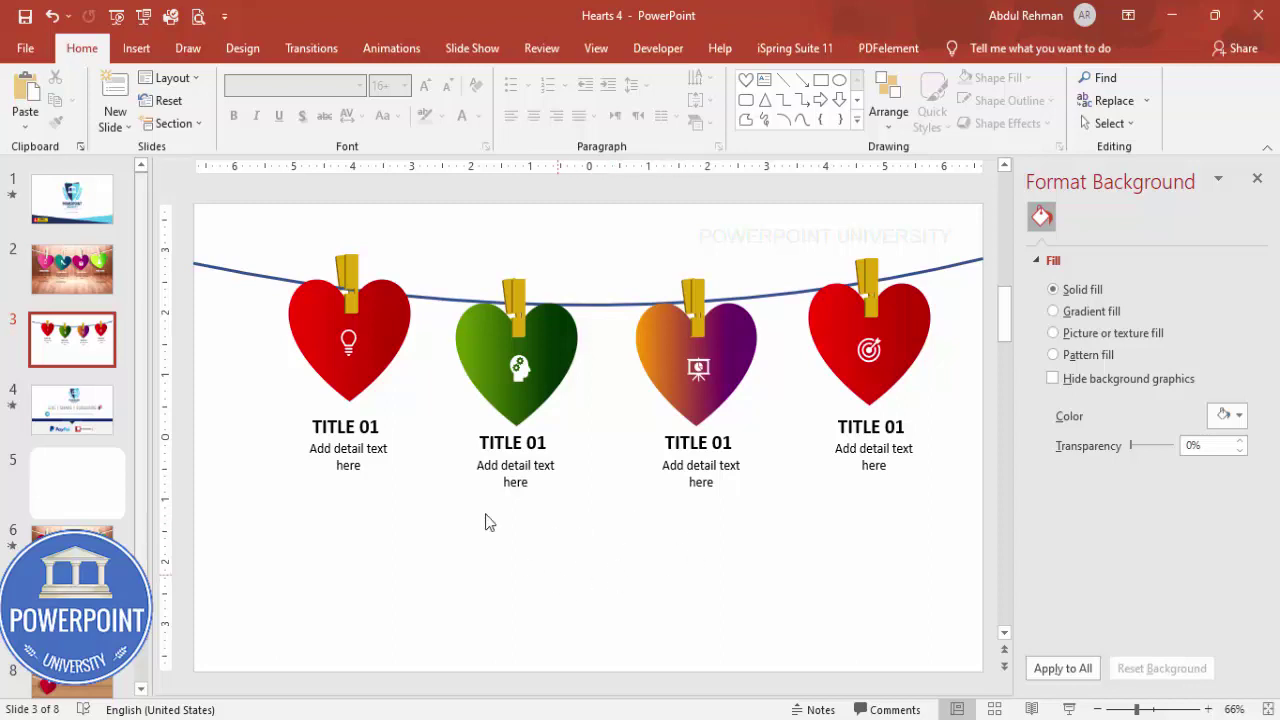
# Draw a rectangle covering the whole slide
pyautogui.click(136, 48)
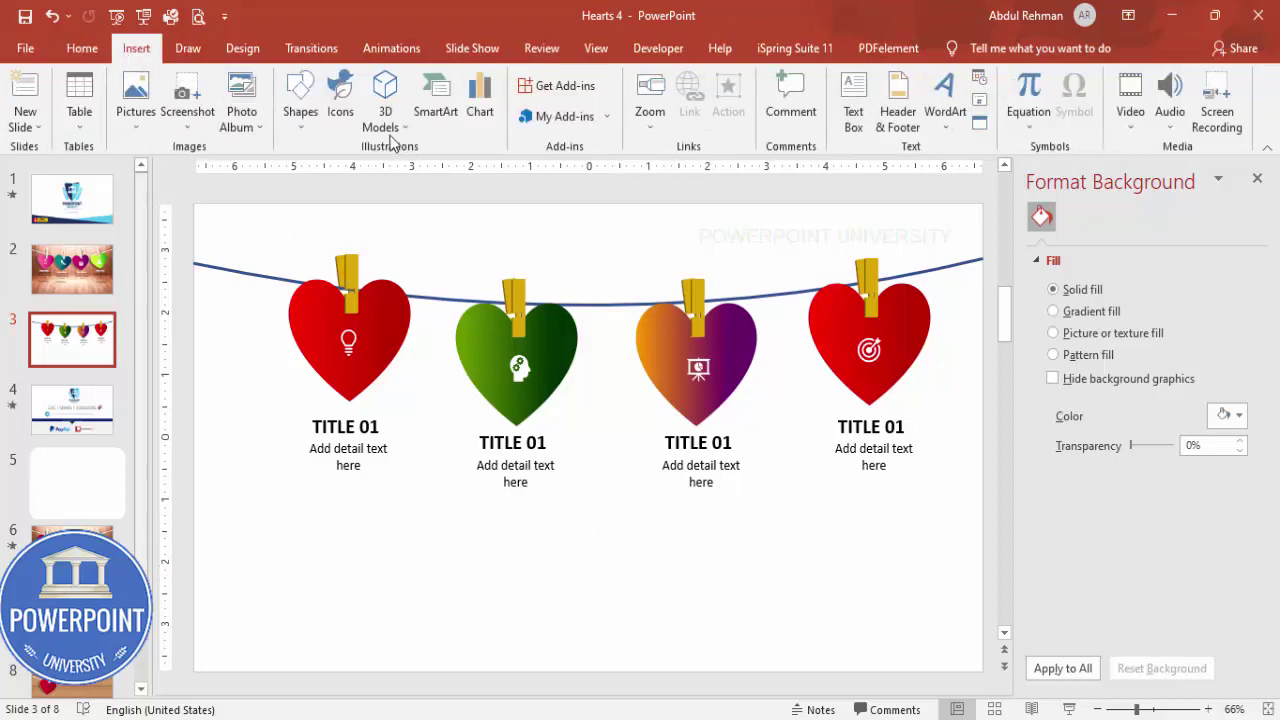
pyautogui.click(311, 138)
pyautogui.click(299, 272)
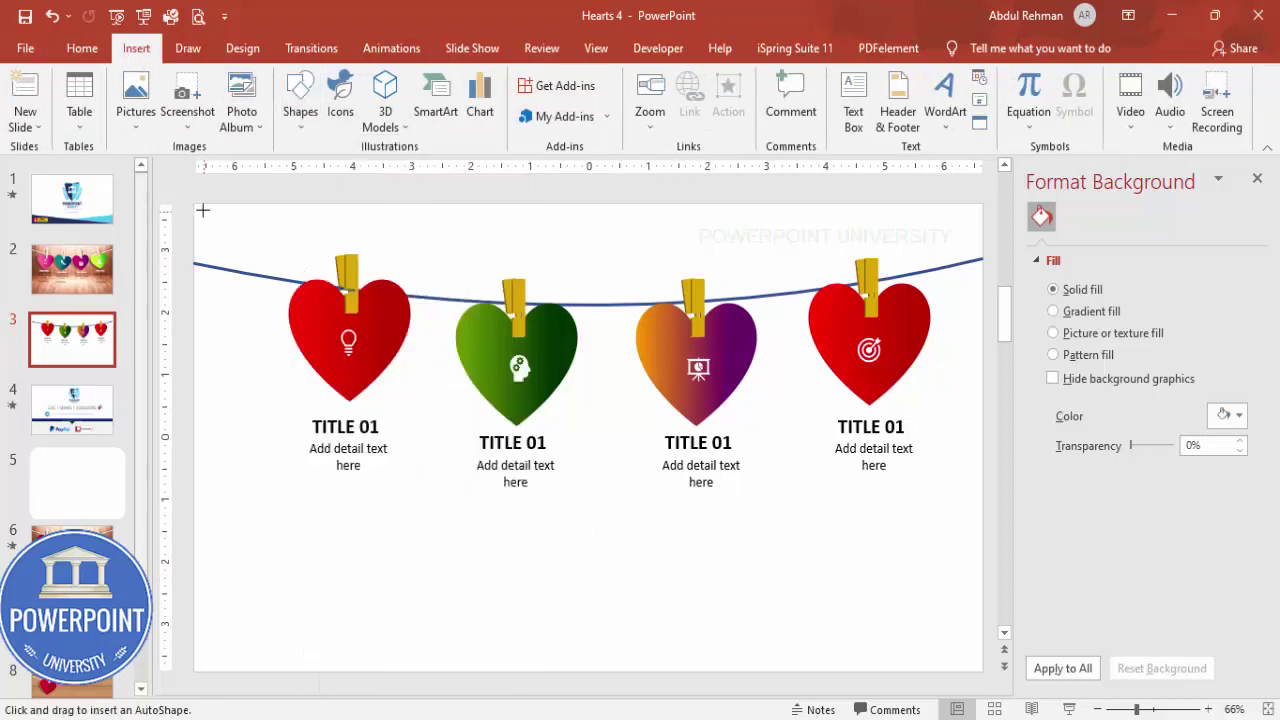
pyautogui.moveTo(195, 201); pyautogui.dragTo(985, 670)
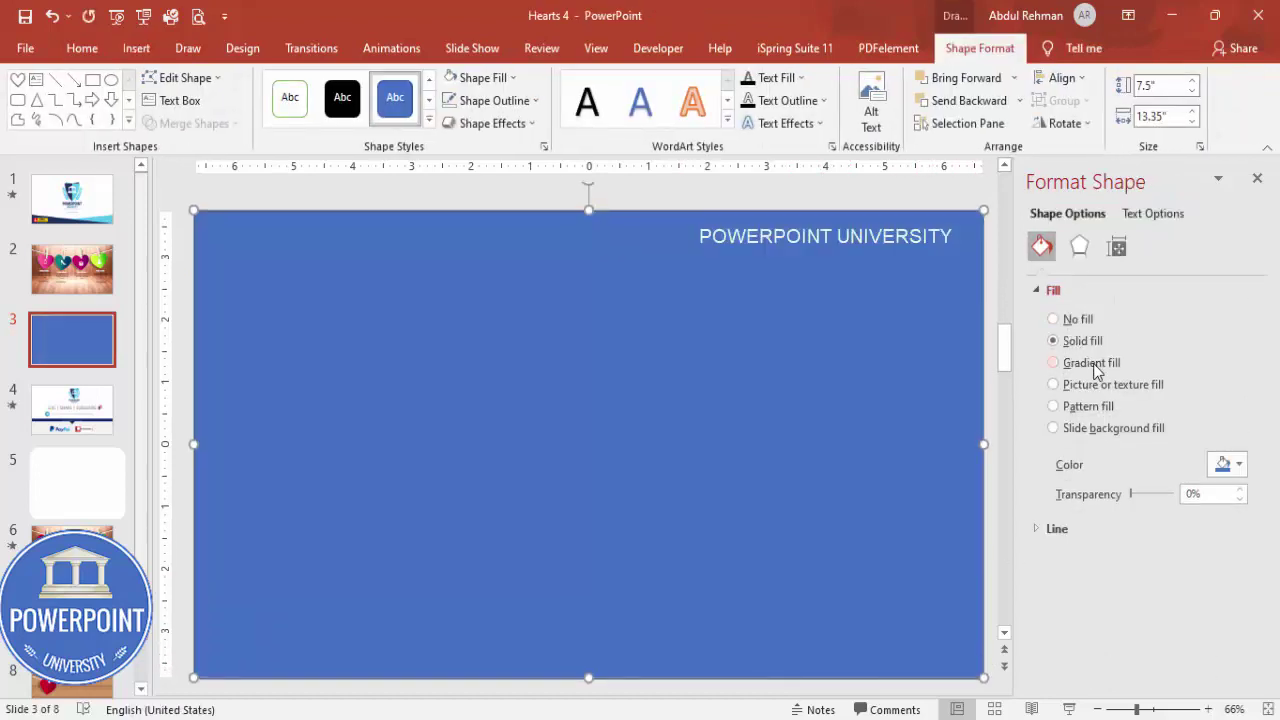
# Fill the rectangle with a light horizontal-plank picture from an online 'wooden background' search
pyautogui.click(1140, 393)
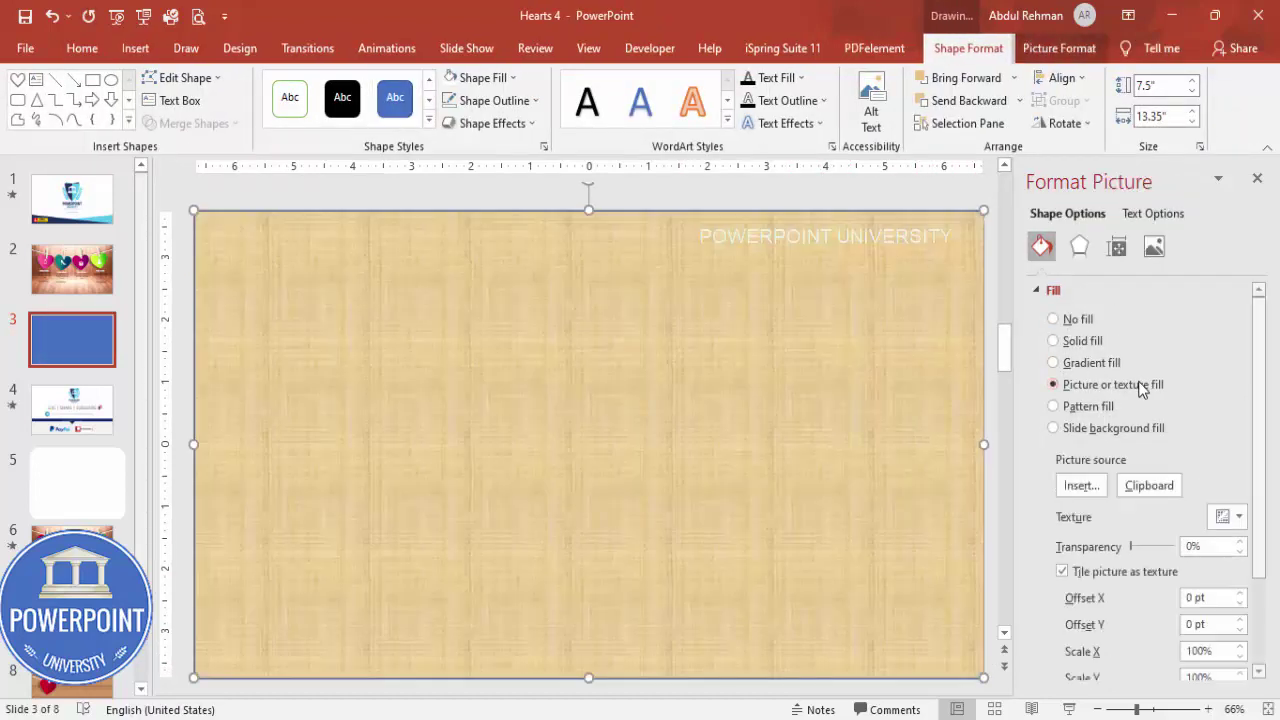
pyautogui.click(1081, 486)
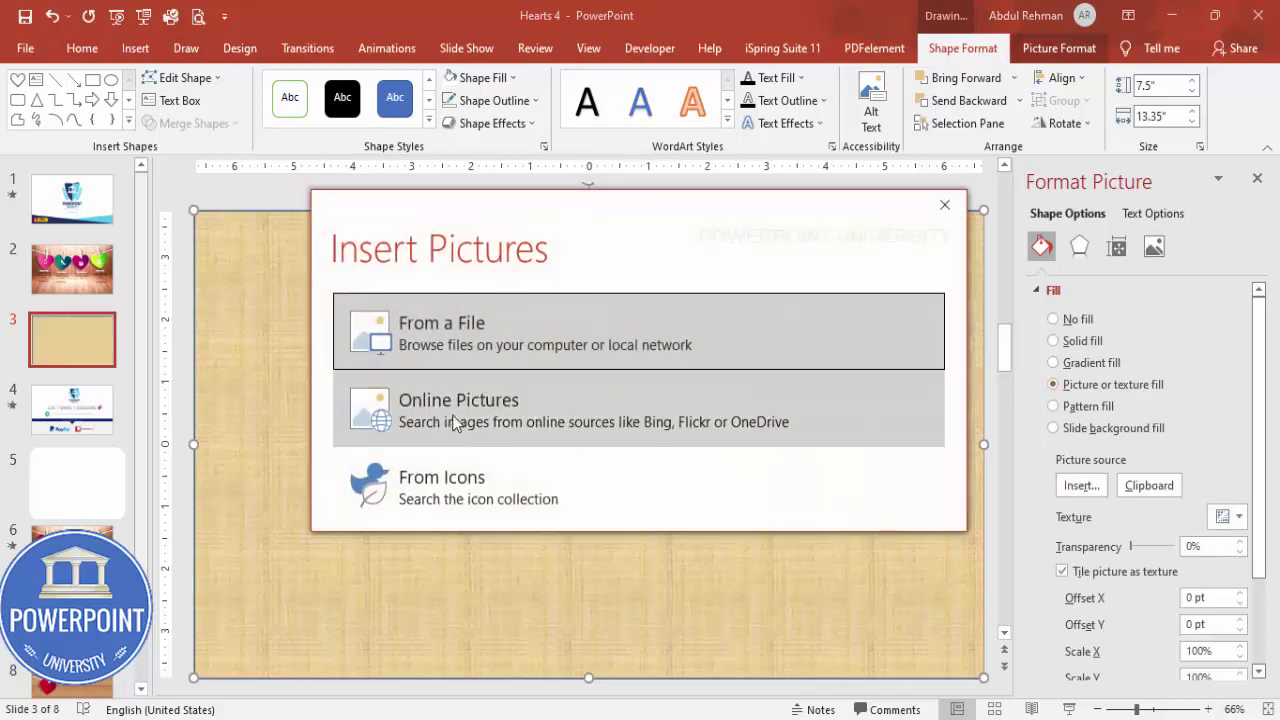
pyautogui.click(455, 418)
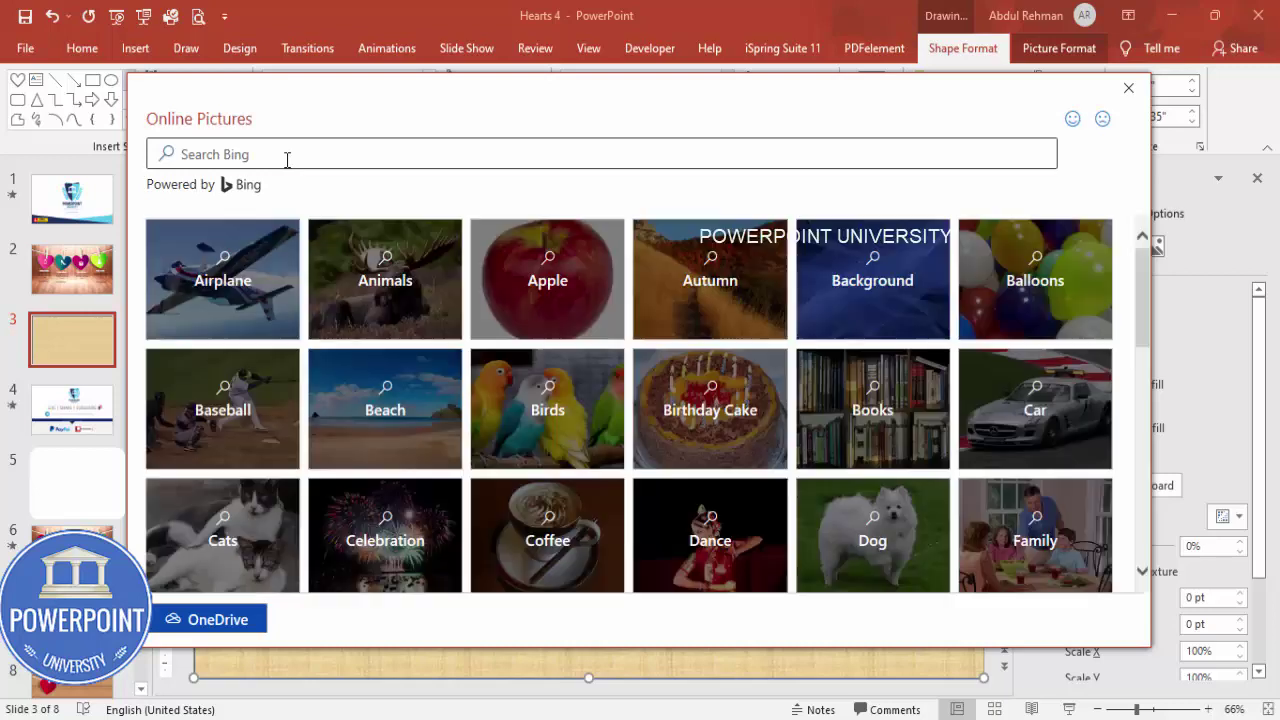
pyautogui.click(288, 157)
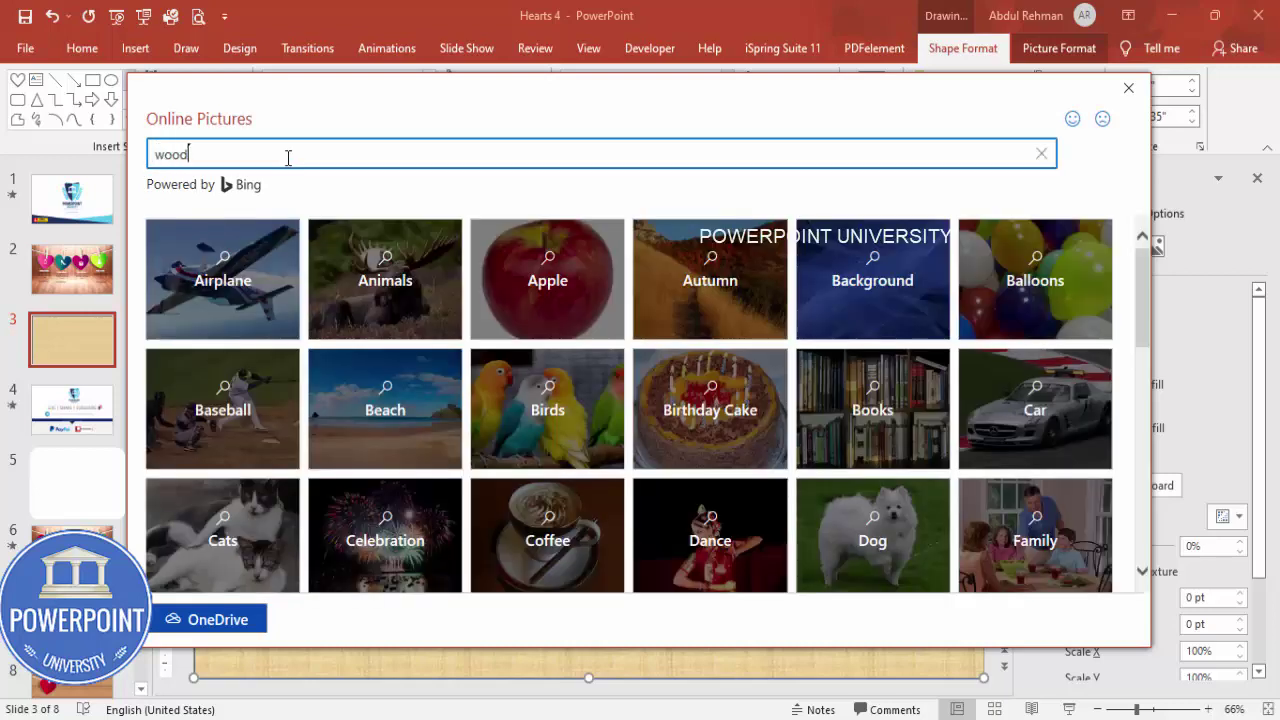
pyautogui.write('wooden background')
pyautogui.press('Return')
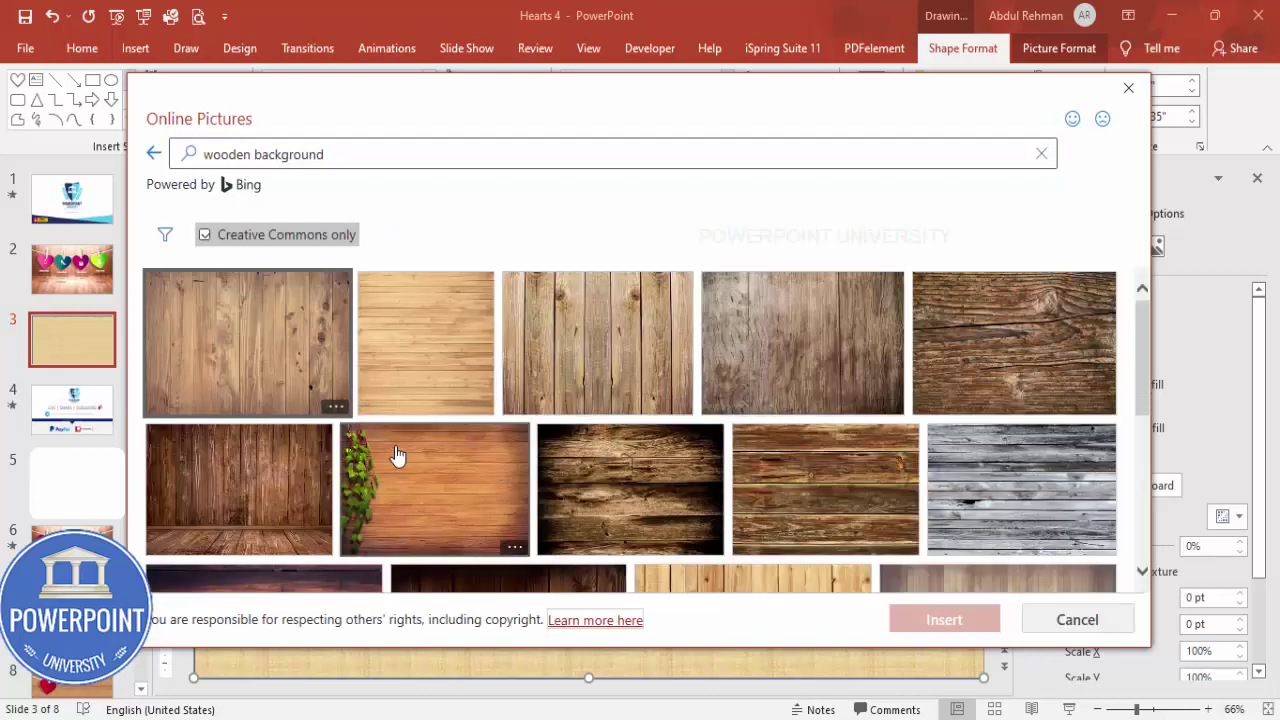
pyautogui.scroll(-3, 651, 430)
pyautogui.scroll(-5, 655, 421)
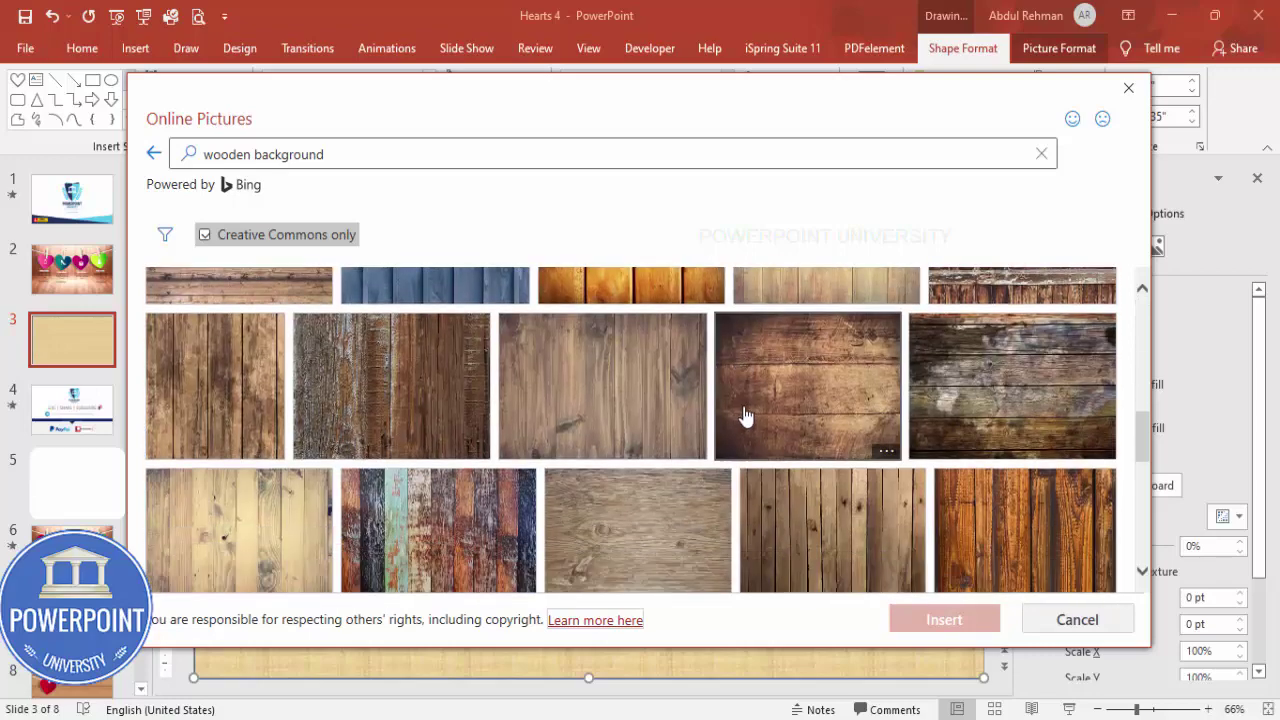
pyautogui.scroll(-8, 745, 417)
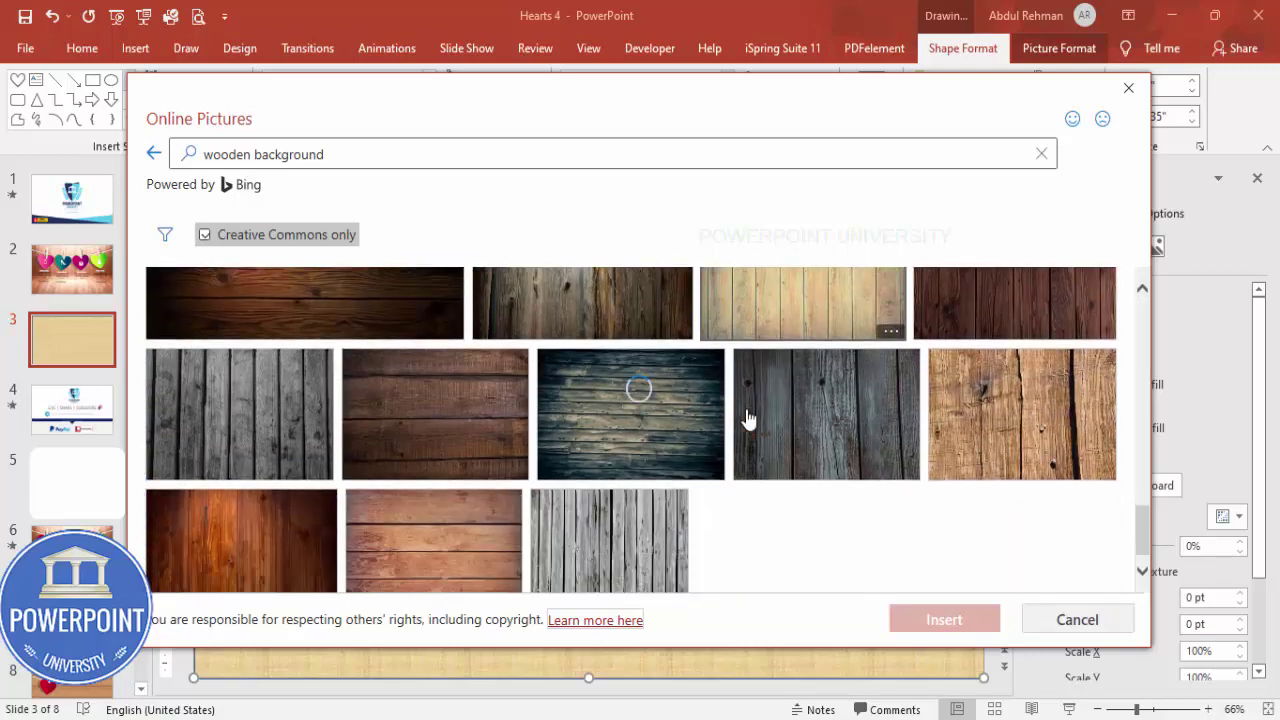
pyautogui.scroll(-6, 748, 418)
pyautogui.scroll(-6, 750, 421)
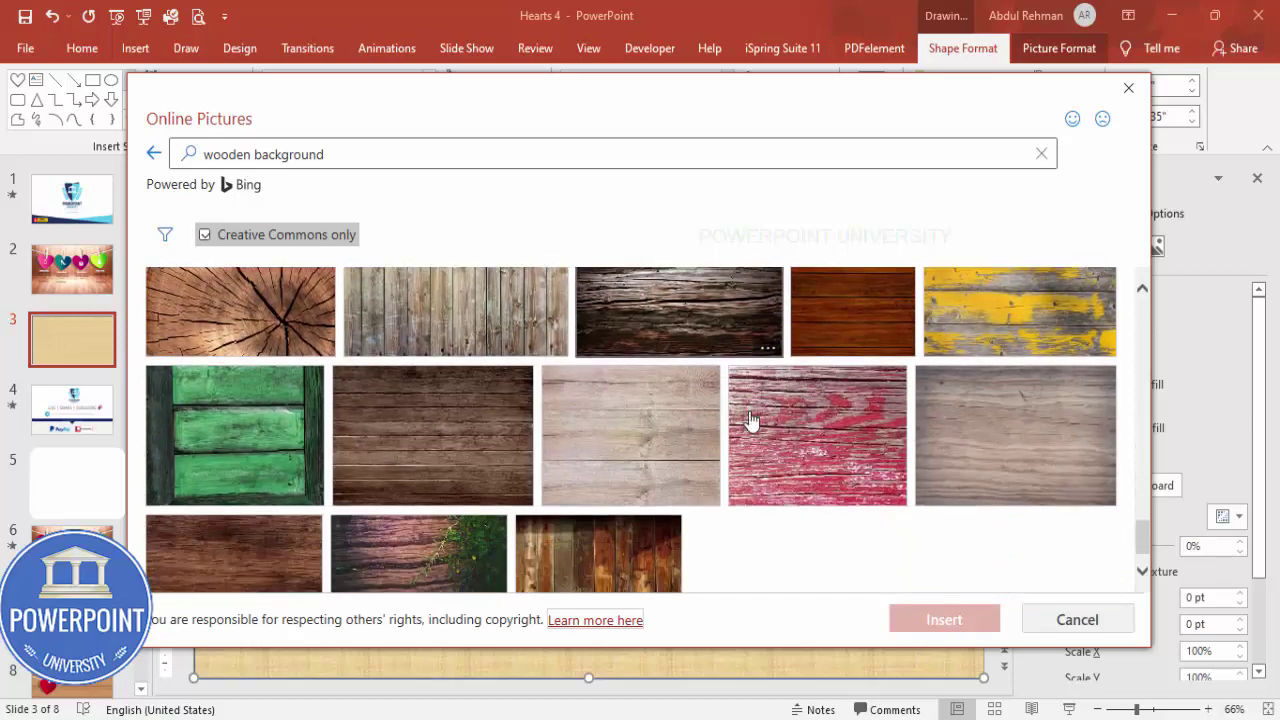
pyautogui.scroll(-1, 751, 425)
pyautogui.scroll(-1, 668, 443)
pyautogui.scroll(-8, 680, 441)
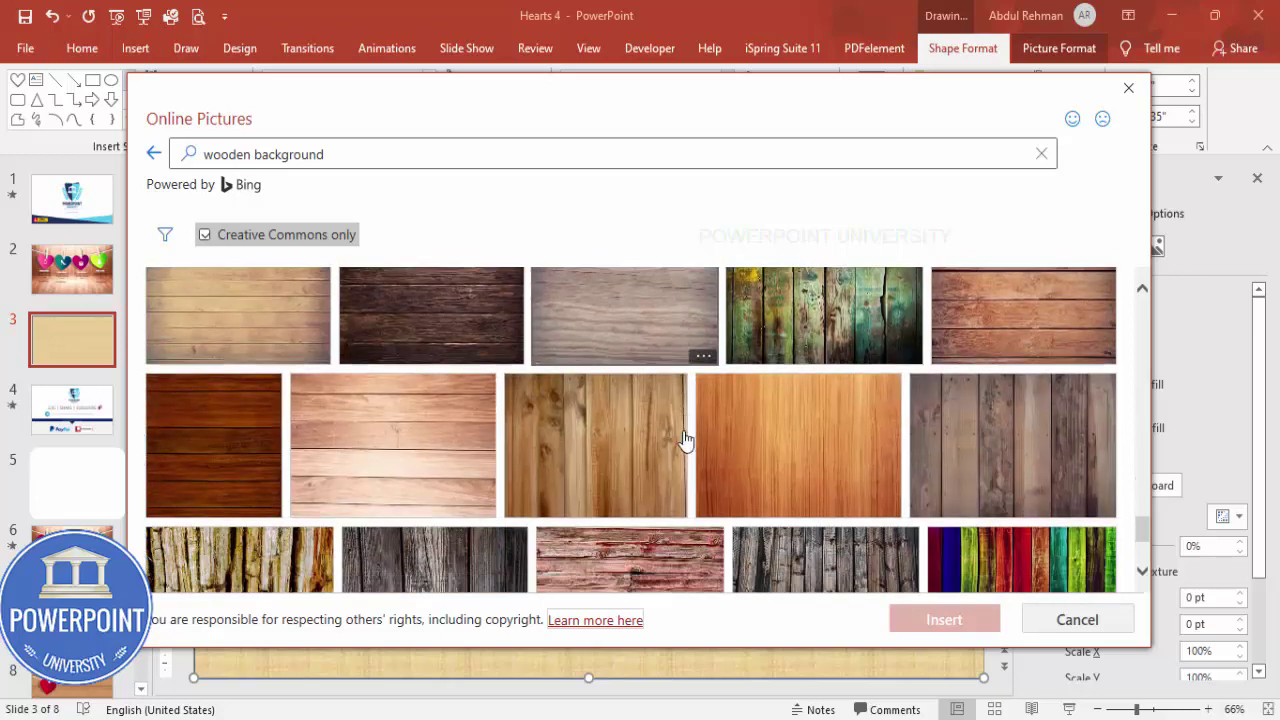
pyautogui.scroll(-2, 685, 440)
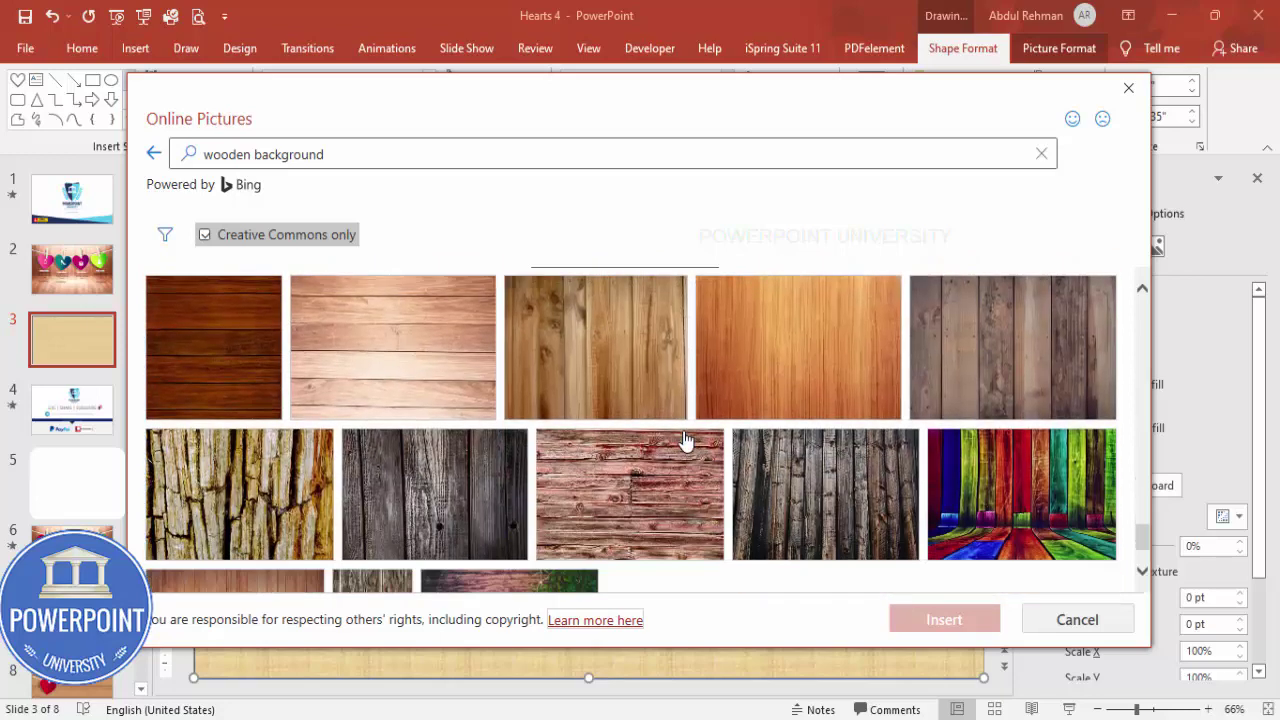
pyautogui.click(407, 390)
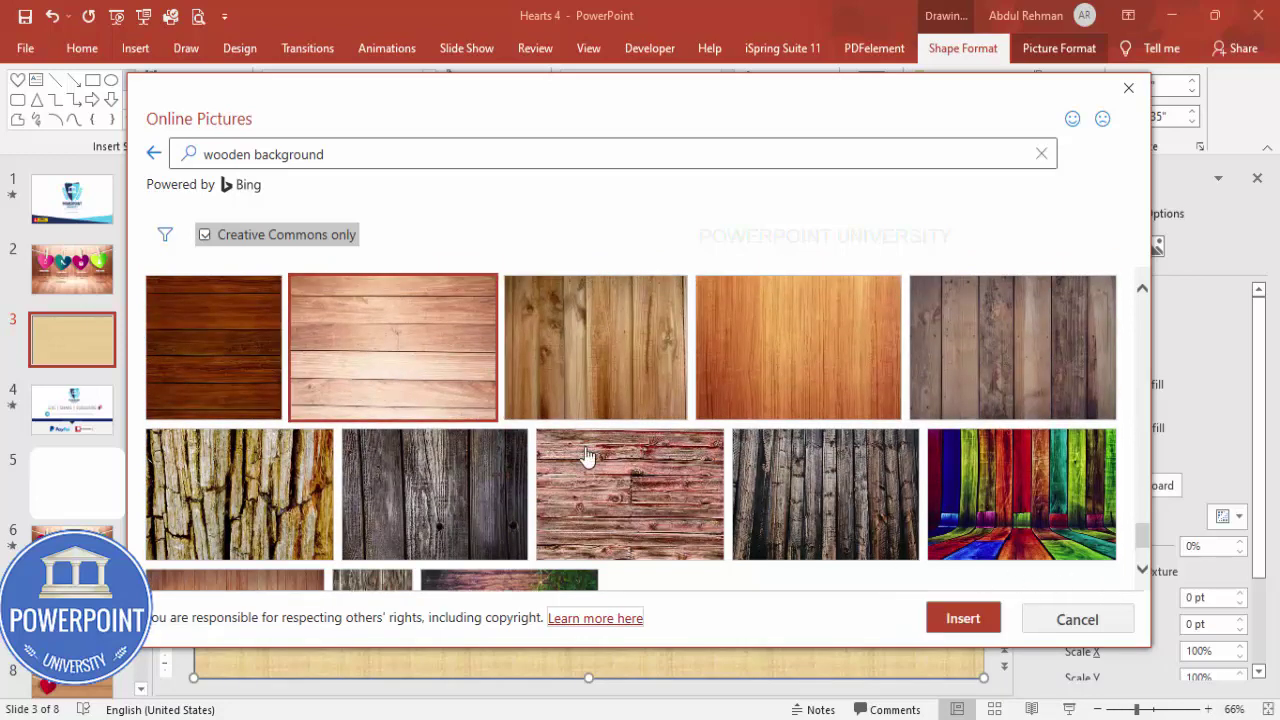
pyautogui.click(966, 618)
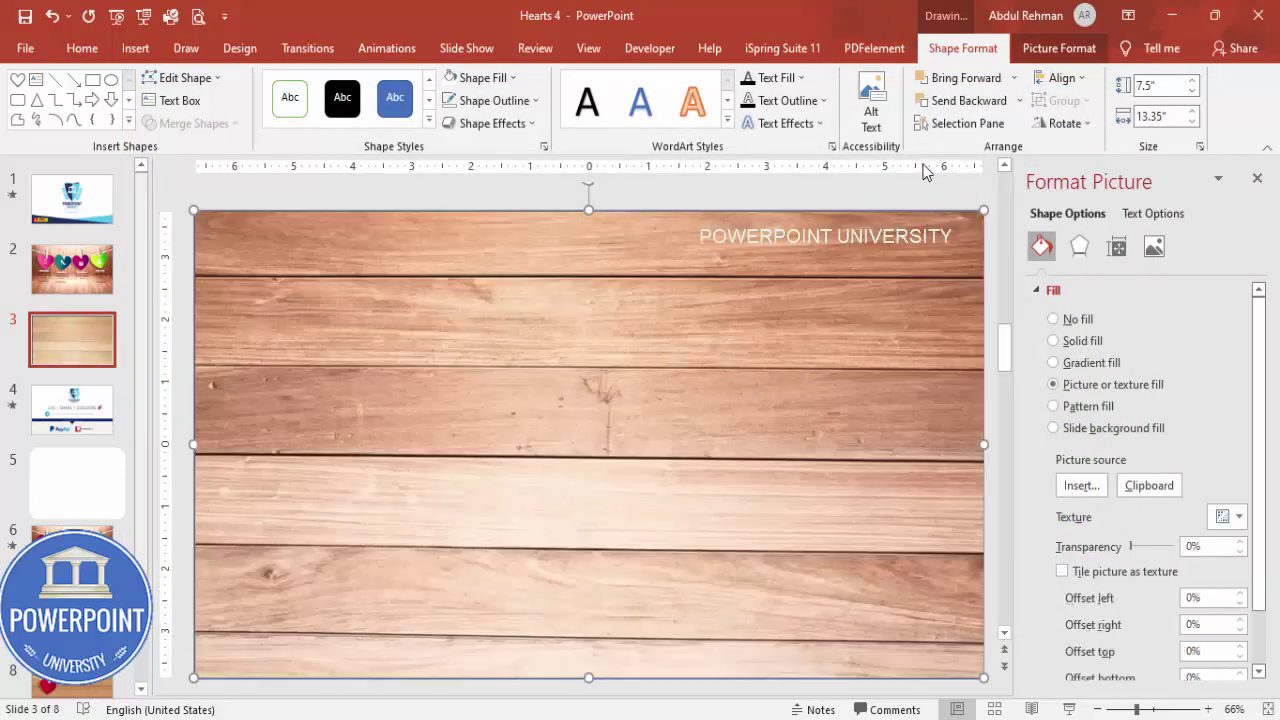
# Send the wood rectangle to the back and make the string a white 4½ pt line
pyautogui.click(1019, 100)
pyautogui.click(975, 149)
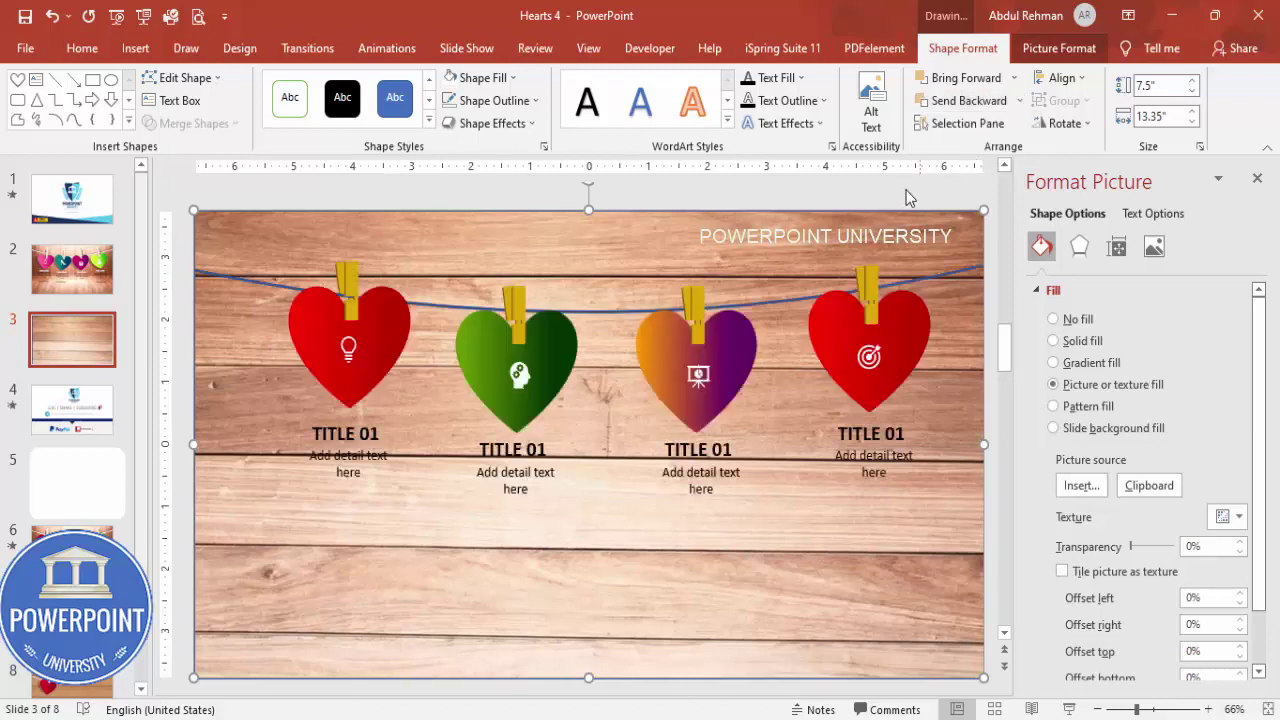
pyautogui.click(787, 302)
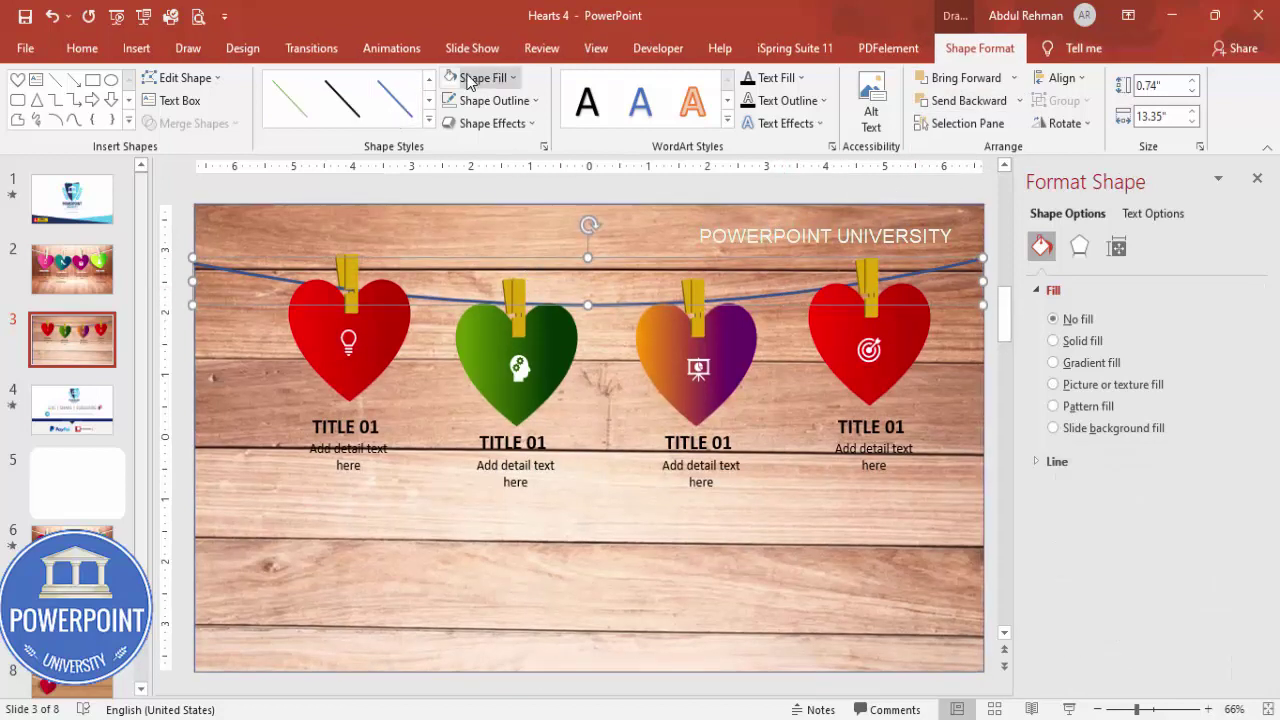
pyautogui.click(500, 101)
pyautogui.click(451, 146)
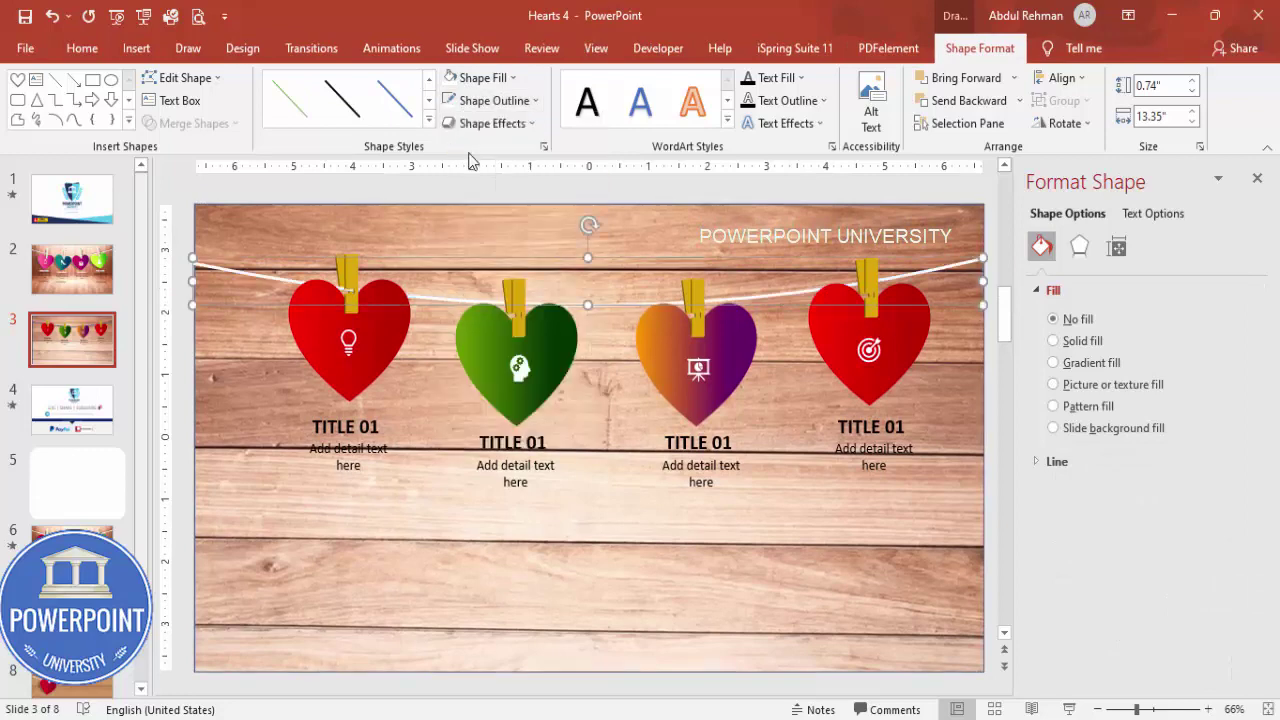
pyautogui.click(530, 101)
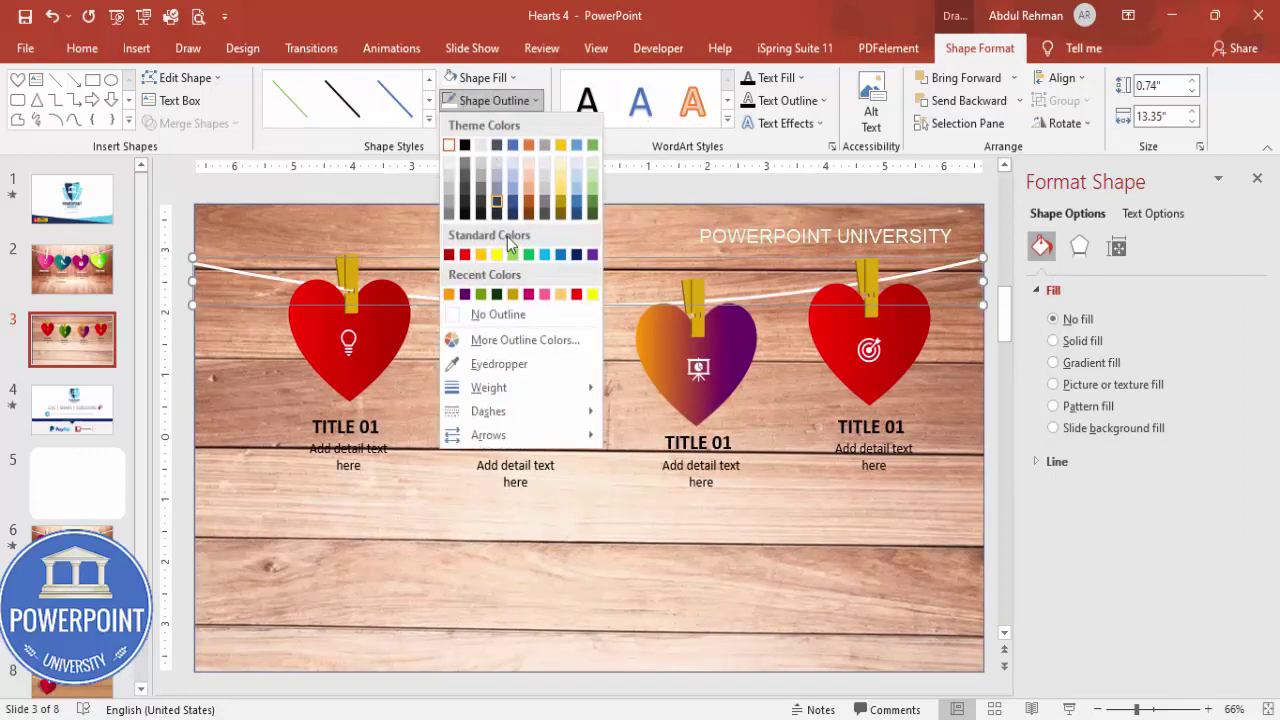
pyautogui.moveTo(533, 387)
pyautogui.click(686, 536)
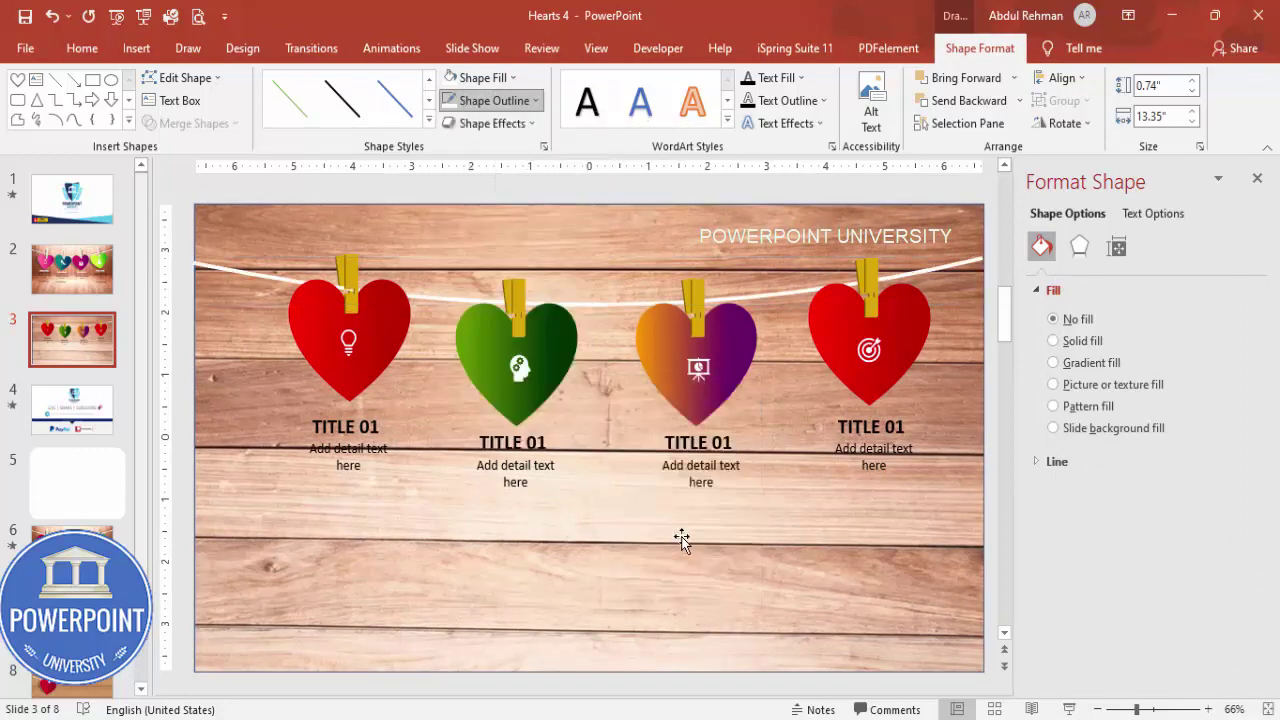
pyautogui.click(384, 364)
# Group the red heart with its pin and icon and send the group back several layers
pyautogui.click(241, 192)
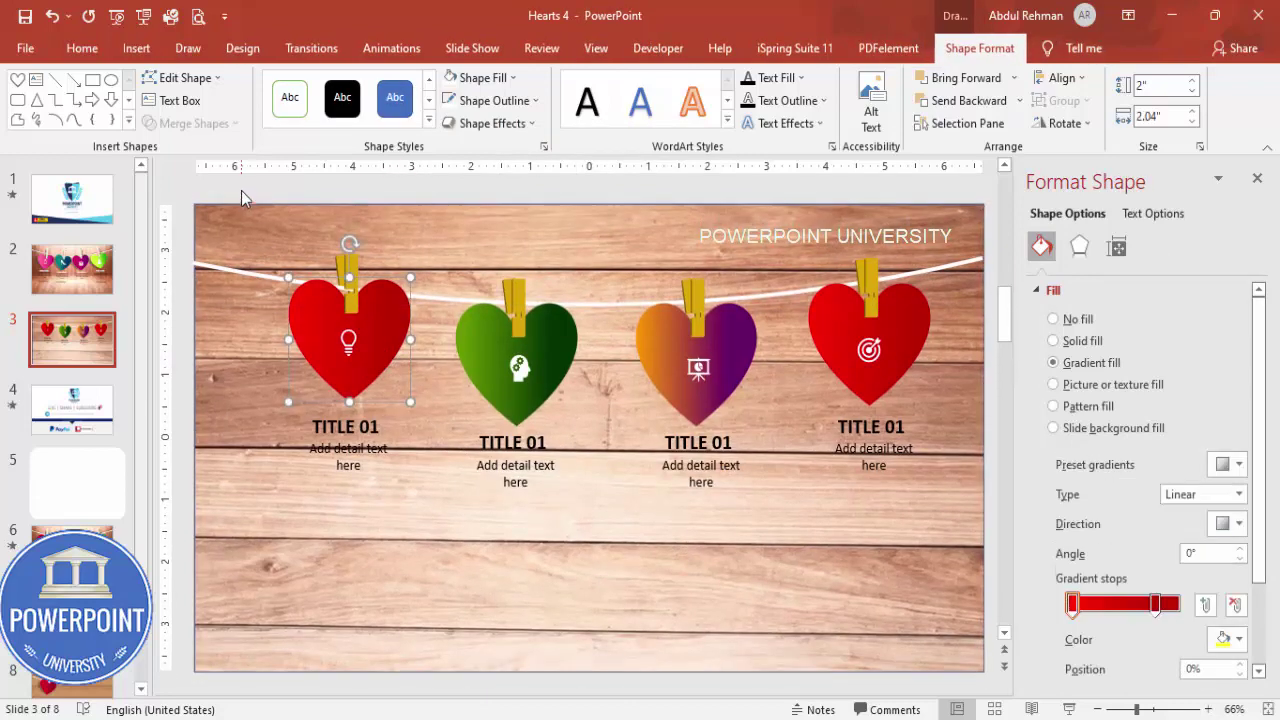
pyautogui.moveTo(242, 190); pyautogui.dragTo(438, 424)
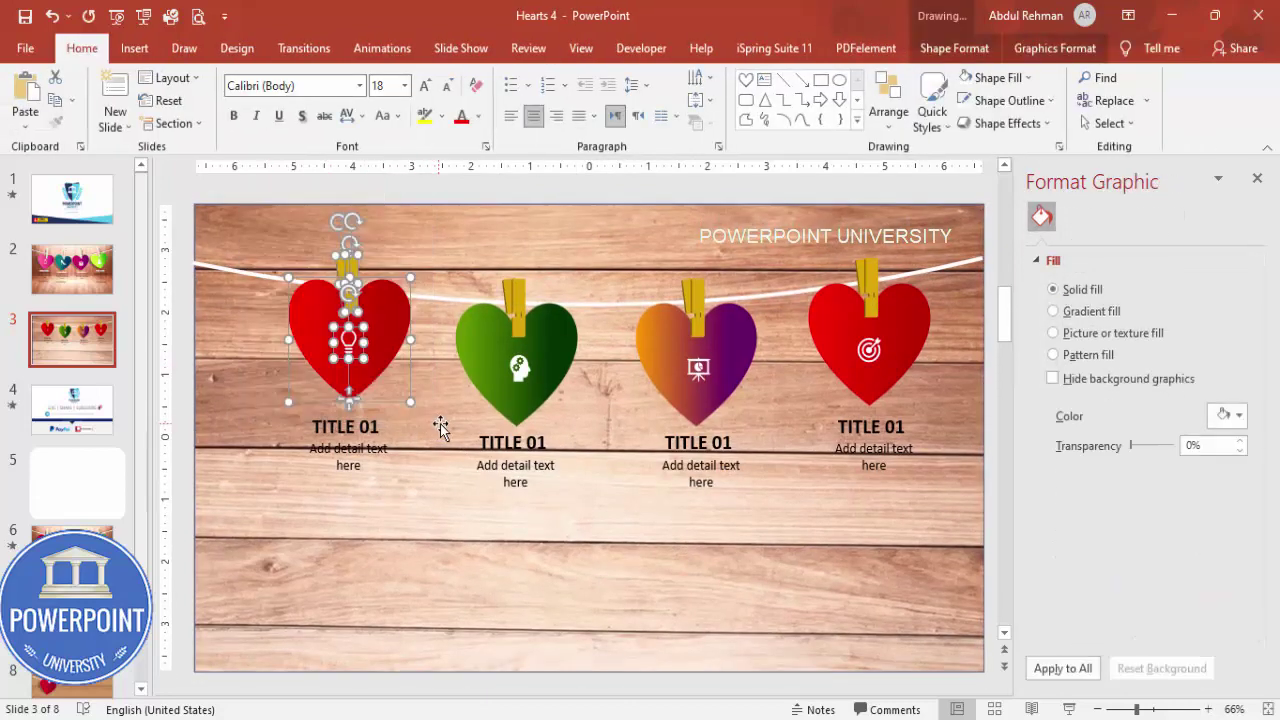
pyautogui.hotkey('ctrl', 'g')
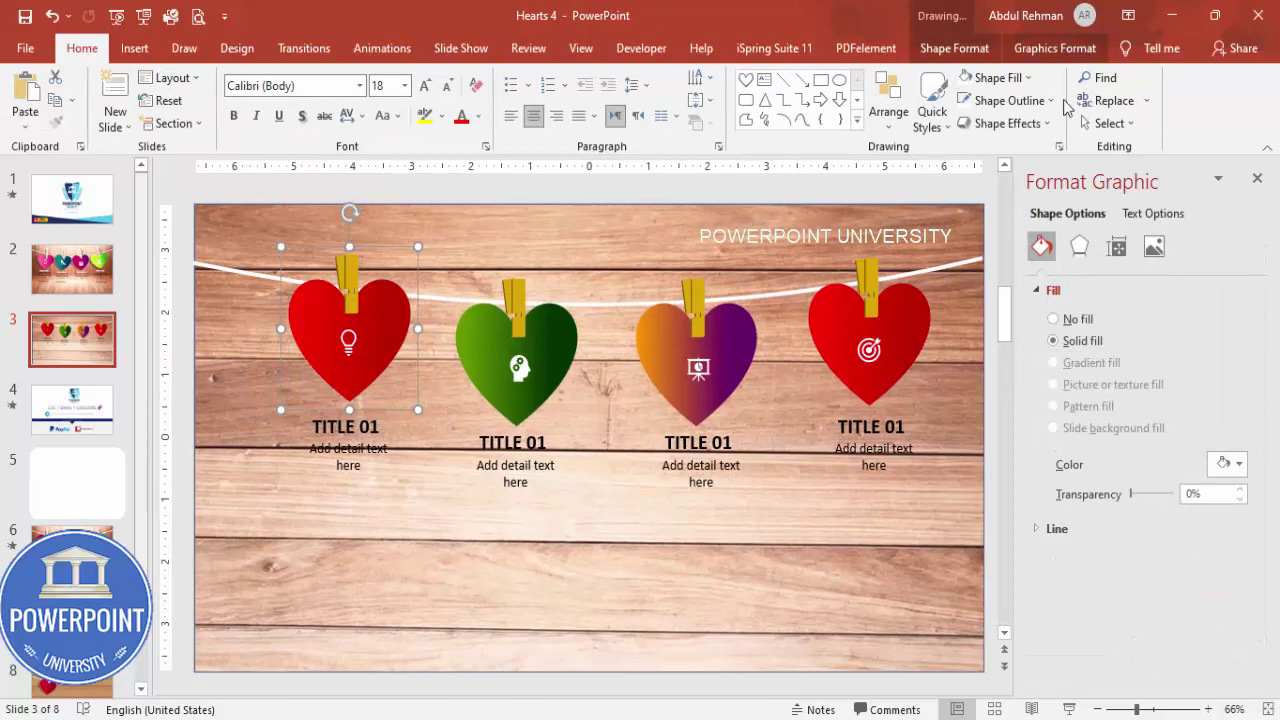
pyautogui.click(1068, 48)
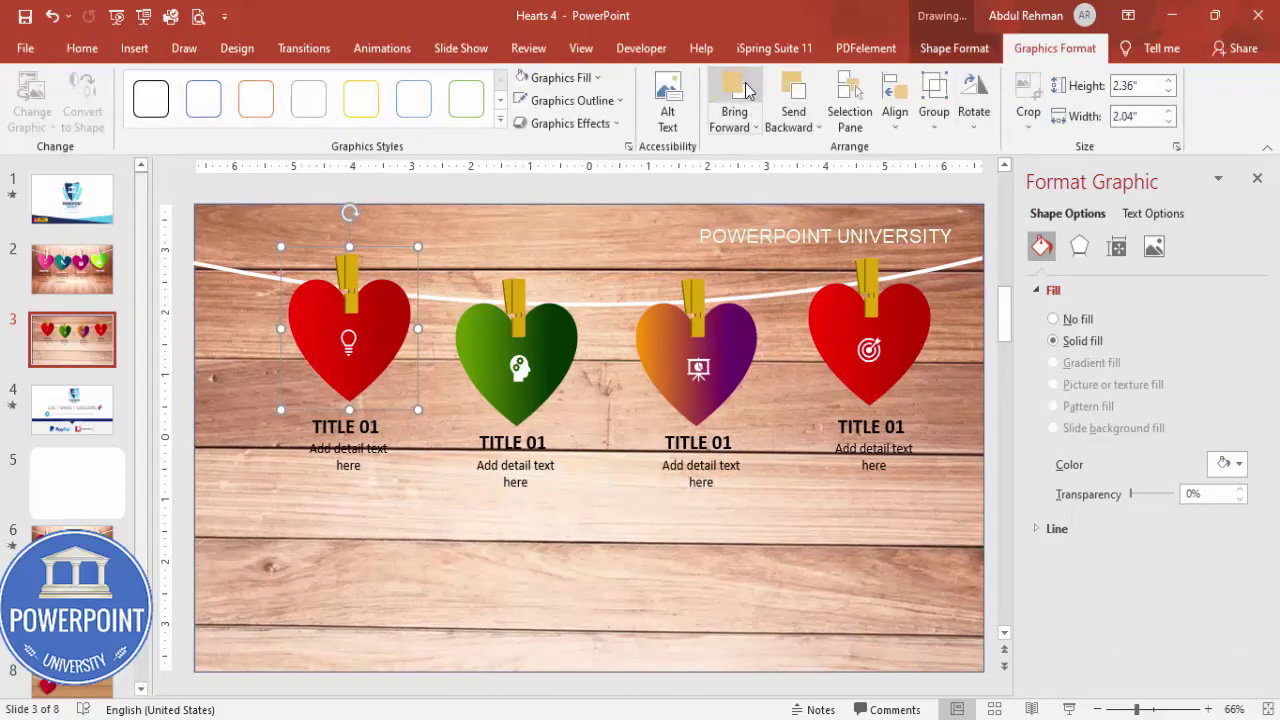
pyautogui.click(796, 93)
pyautogui.click(796, 93)
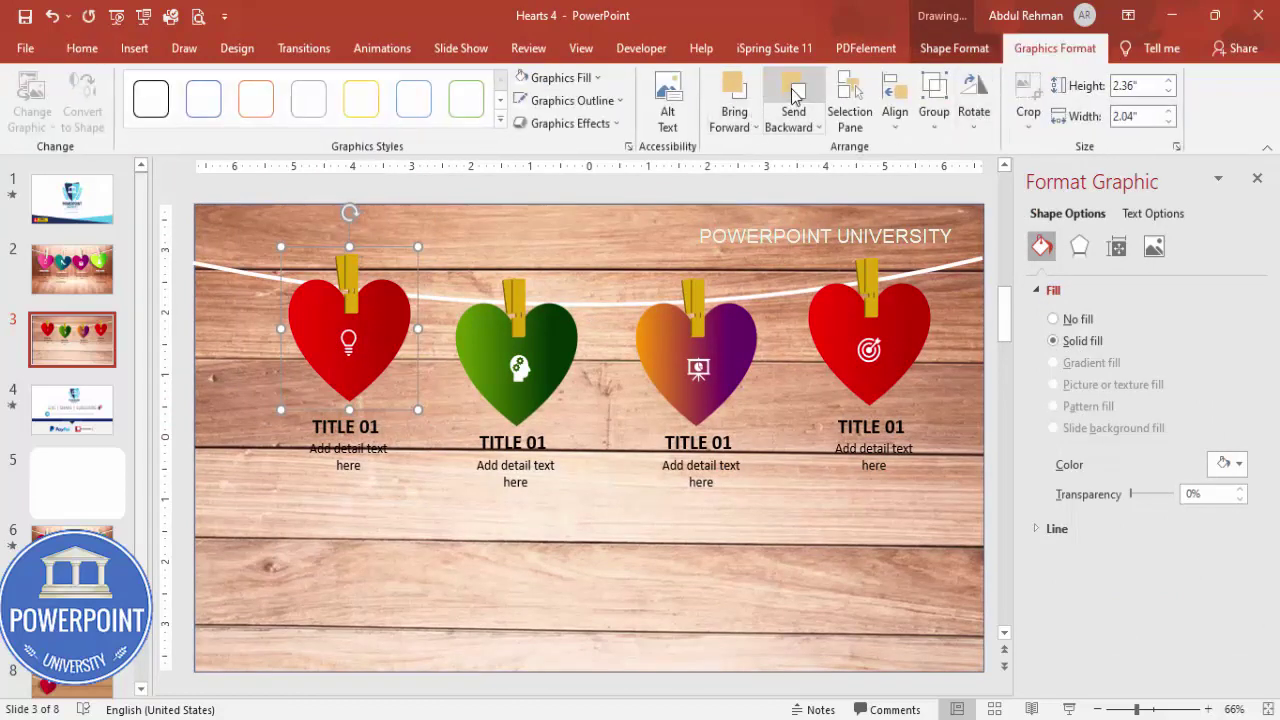
pyautogui.click(796, 93)
pyautogui.click(796, 93)
pyautogui.click(796, 93)
pyautogui.click(796, 93)
pyautogui.click(796, 93)
pyautogui.click(796, 93)
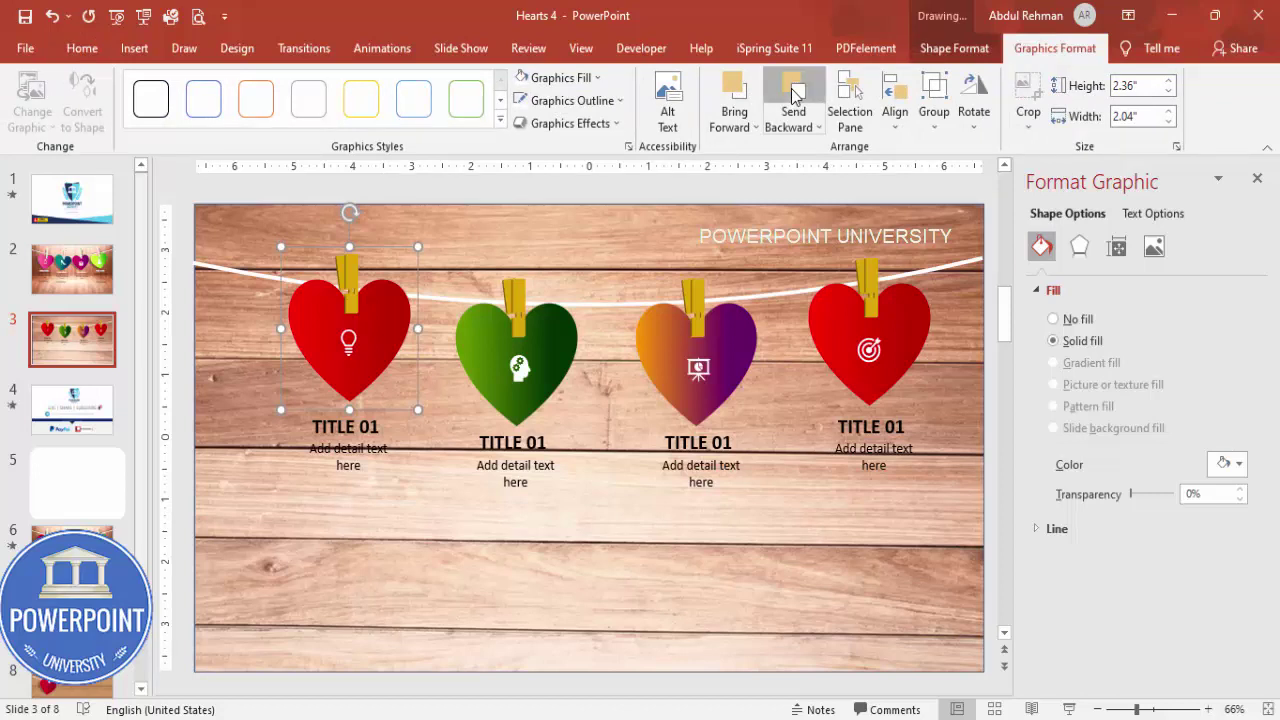
# Bring the string to the front of all objects
pyautogui.click(634, 302)
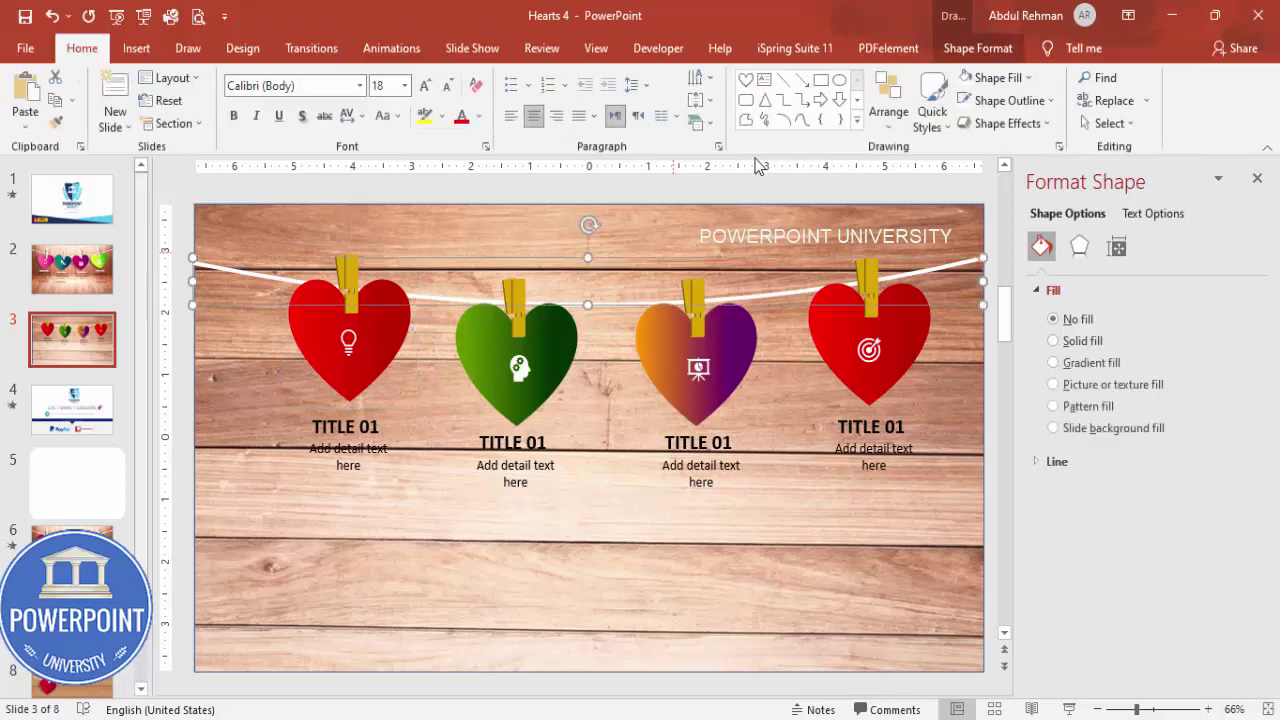
pyautogui.click(948, 50)
pyautogui.click(1015, 86)
pyautogui.click(975, 126)
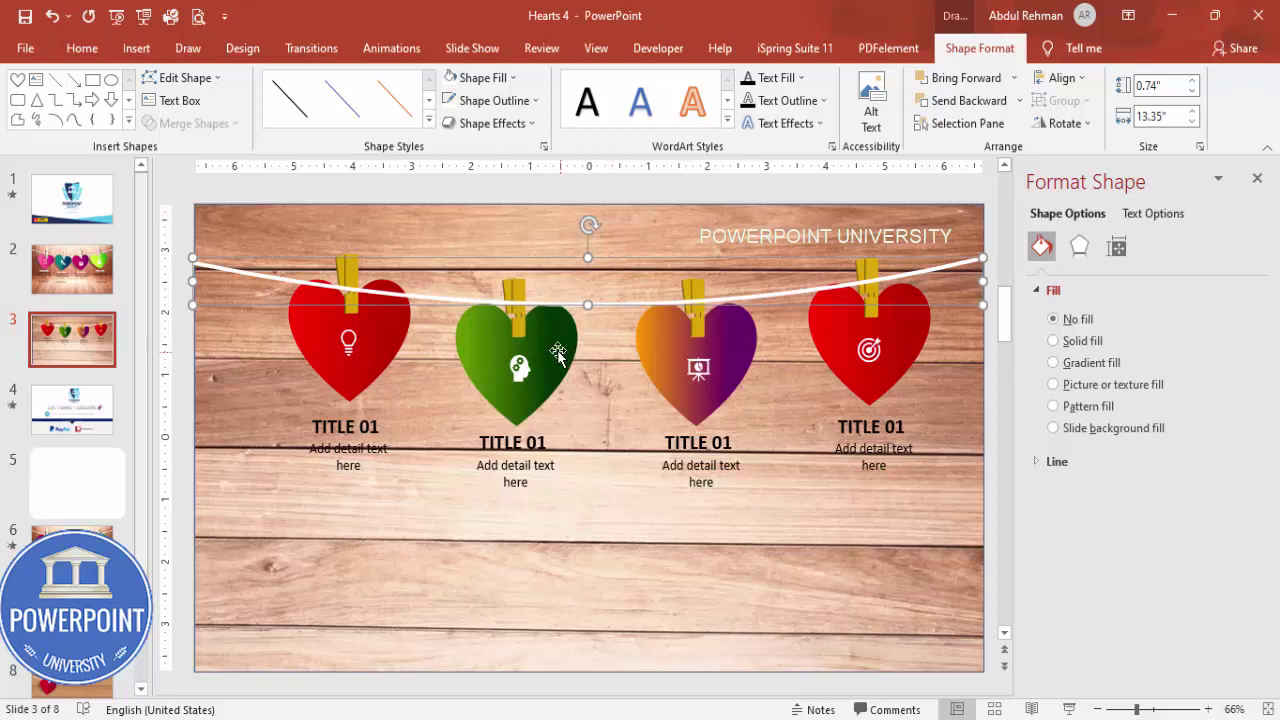
# Bring the green, purple and right red hearts' clothespins to the front
pyautogui.click(522, 293)
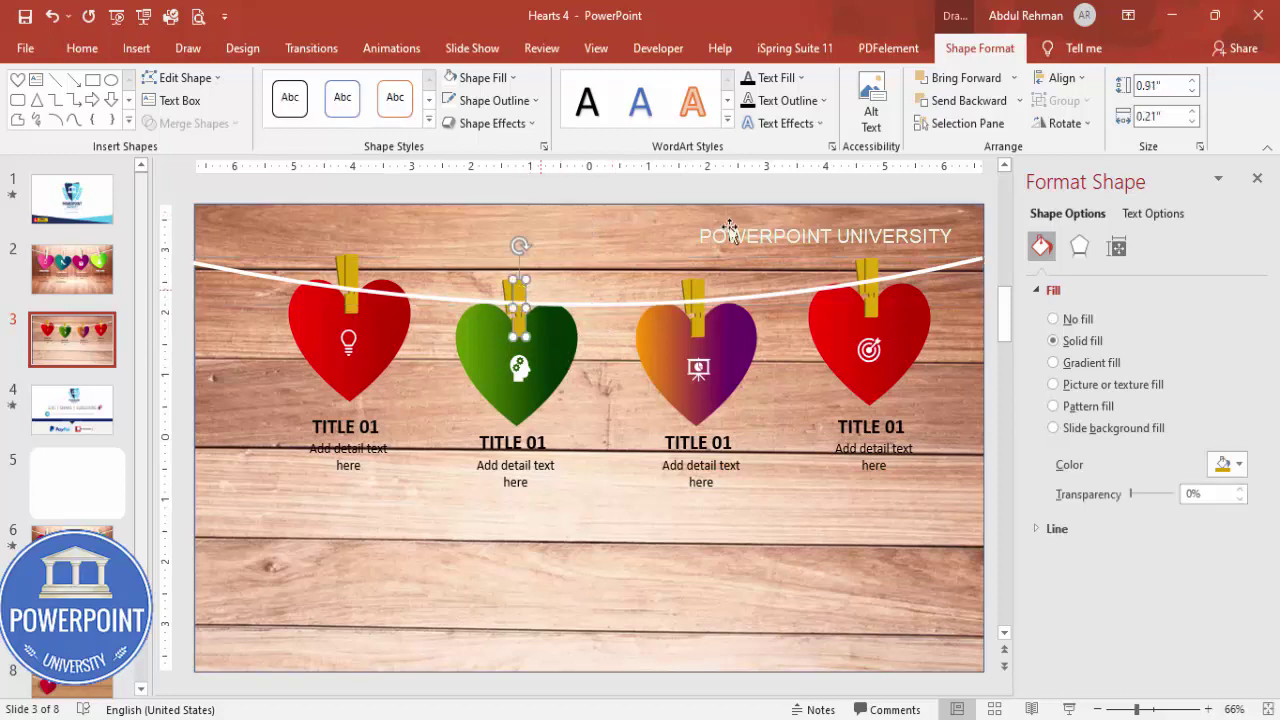
pyautogui.click(1015, 86)
pyautogui.click(972, 127)
pyautogui.click(698, 290)
pyautogui.click(1015, 80)
pyautogui.click(972, 127)
pyautogui.click(868, 285)
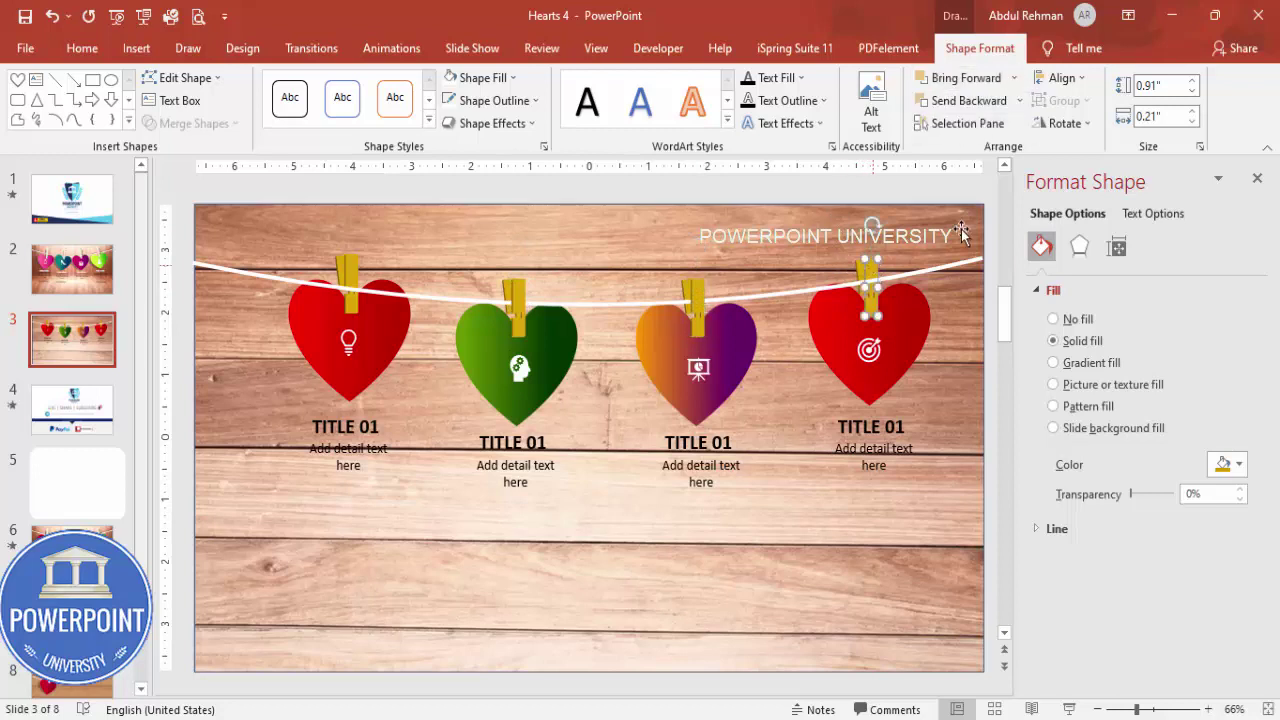
pyautogui.click(1014, 78)
pyautogui.click(972, 127)
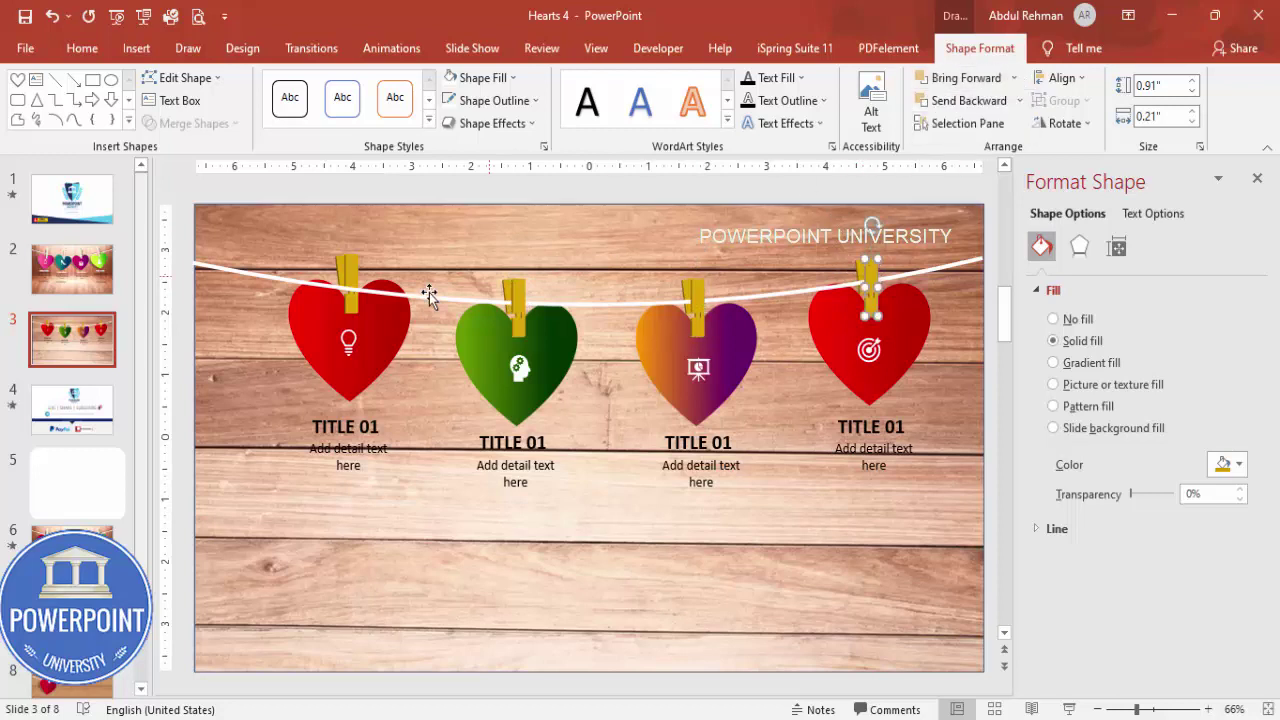
# Ungroup the left red heart, undo an accidental background shift, and adjust its clothespin
pyautogui.click(357, 272)
pyautogui.click(357, 257)
pyautogui.click(393, 246)
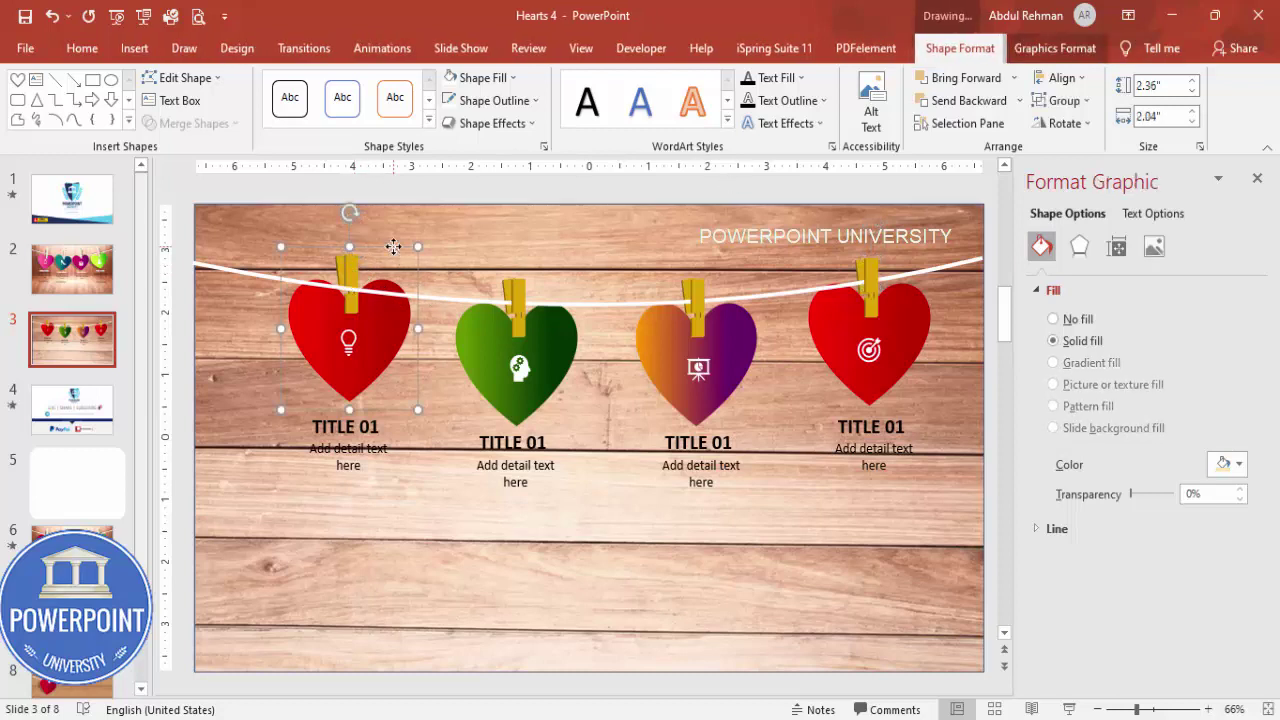
pyautogui.rightClick(393, 246)
pyautogui.moveTo(443, 363)
pyautogui.click(588, 410)
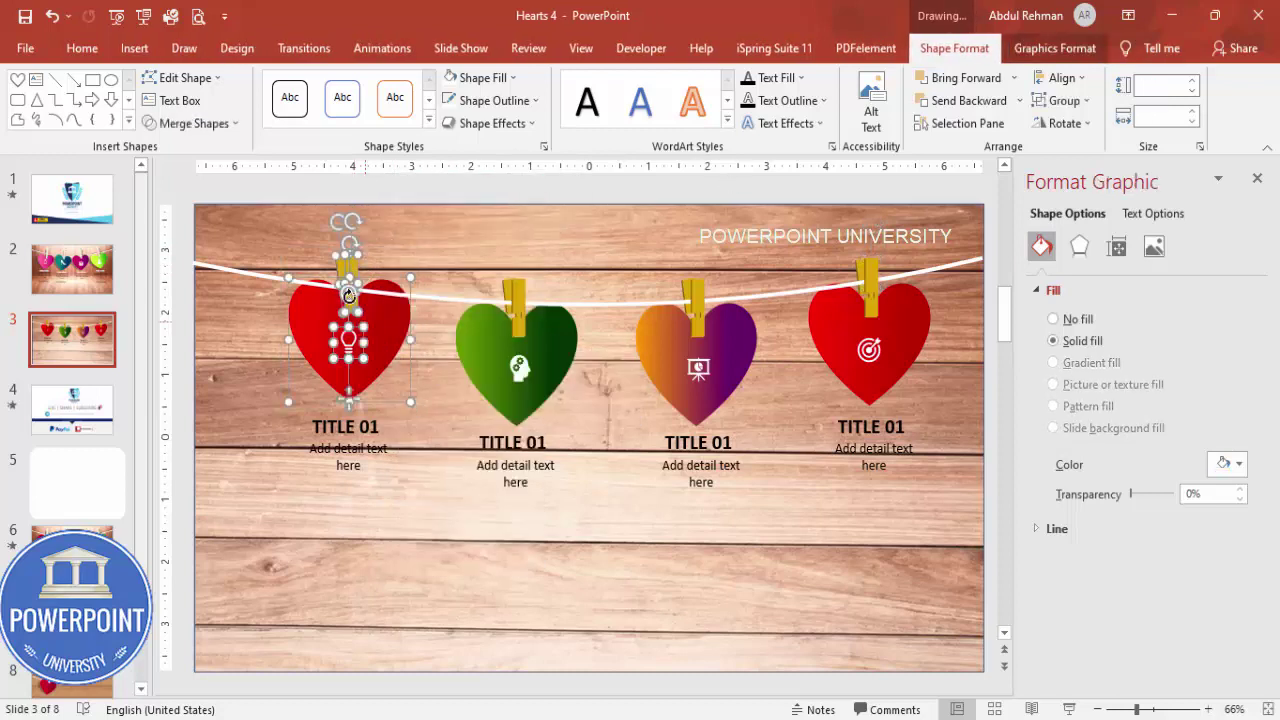
pyautogui.moveTo(388, 256); pyautogui.dragTo(360, 268)
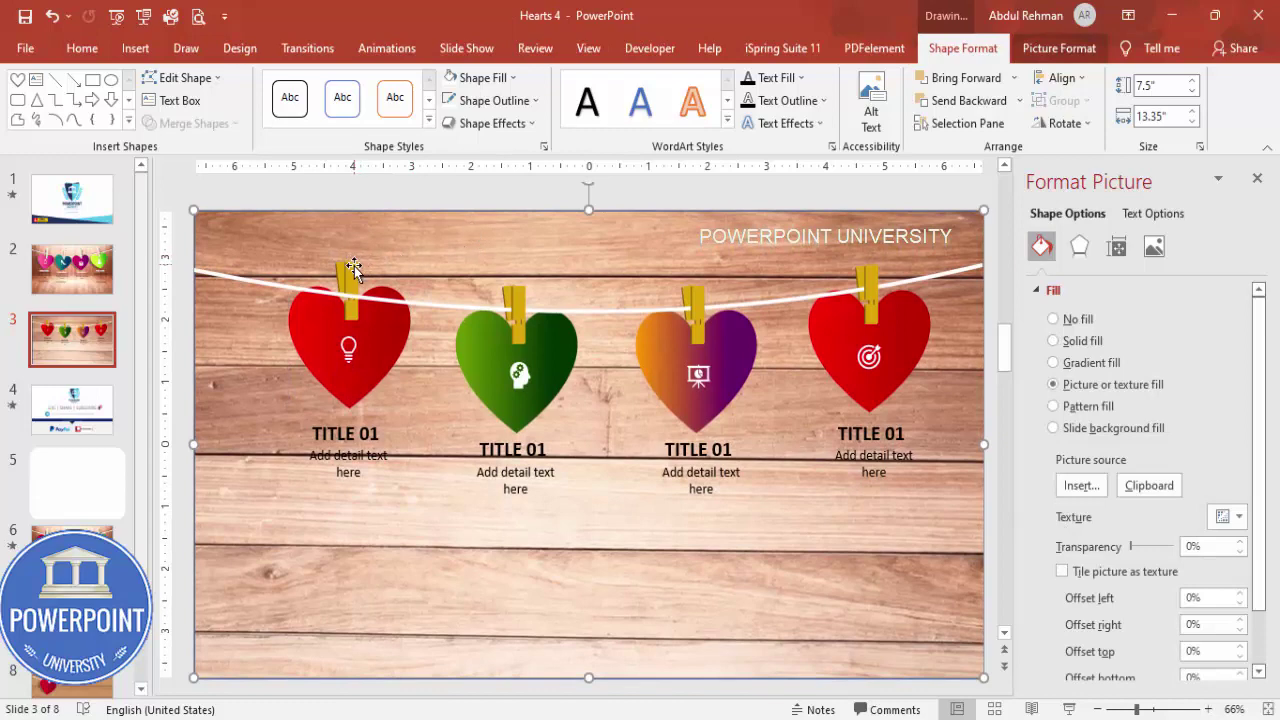
pyautogui.hotkey('ctrl', 'z')
pyautogui.click(350, 276)
pyautogui.click(1013, 77)
pyautogui.click(980, 122)
pyautogui.moveTo(457, 263); pyautogui.dragTo(443, 280)
# Group the red heart with its pin, icon and text, and send it behind the string
pyautogui.click(224, 198)
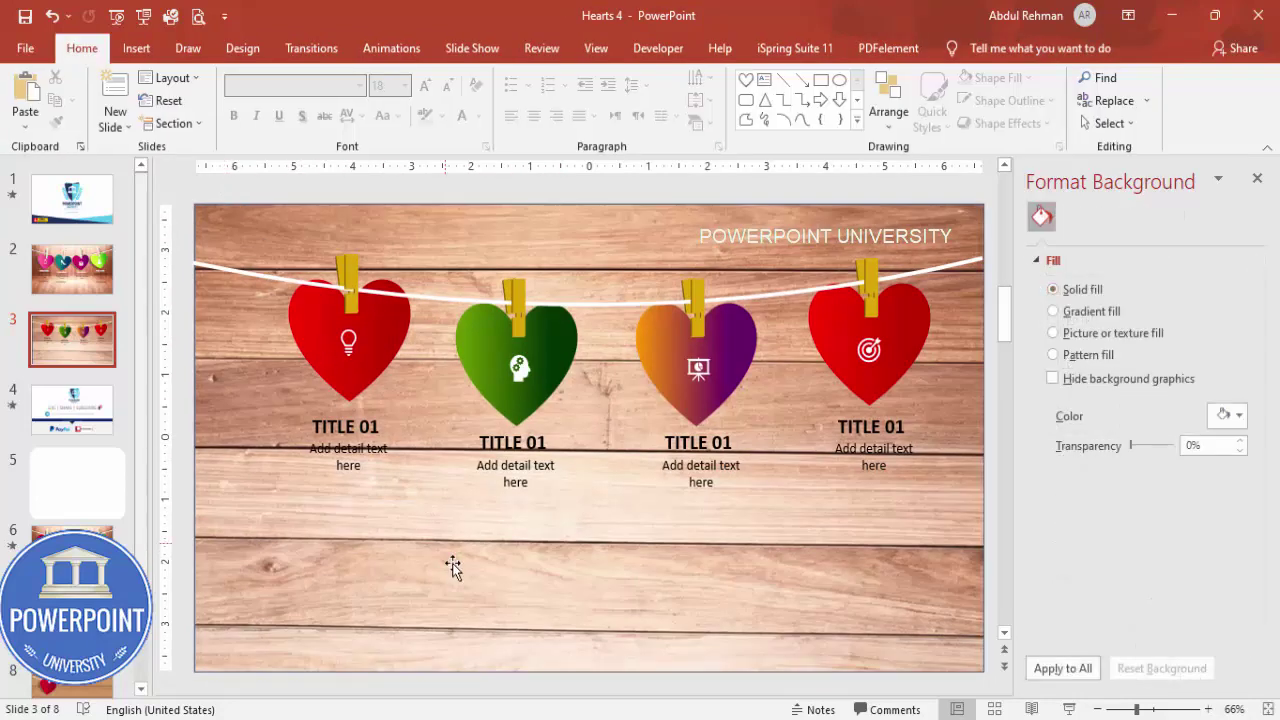
pyautogui.moveTo(242, 188); pyautogui.dragTo(452, 605)
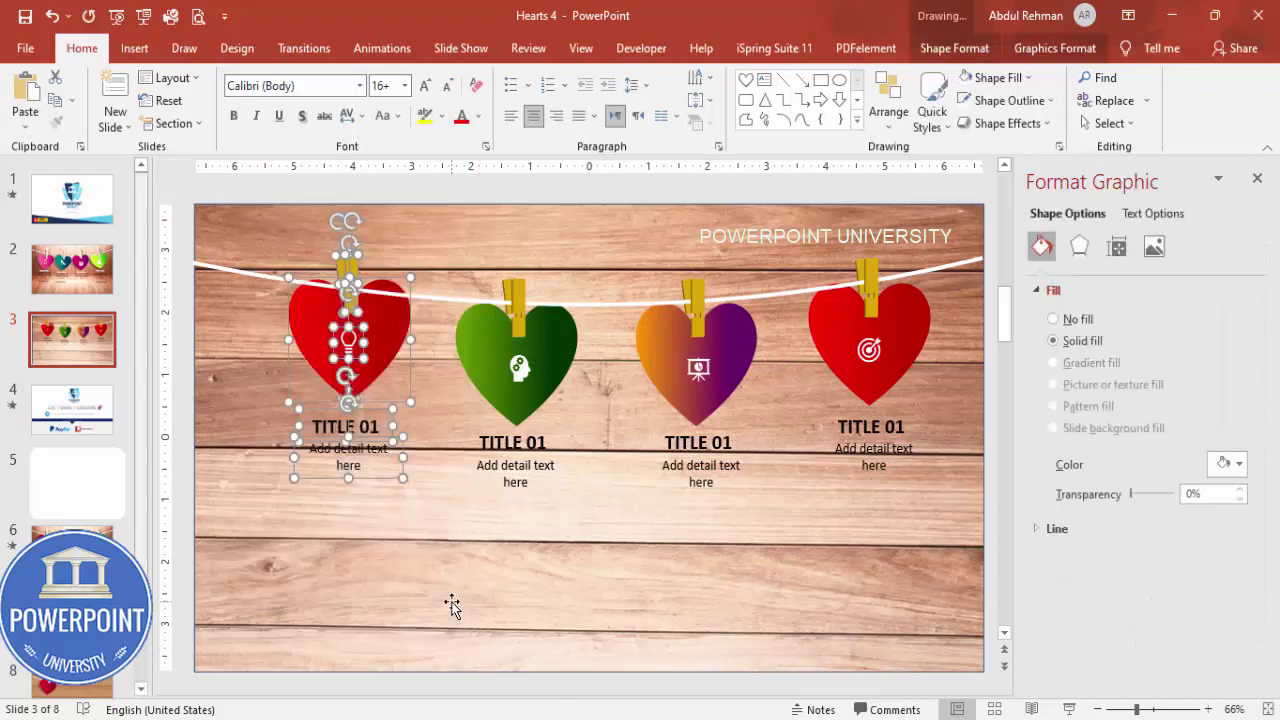
pyautogui.hotkey('ctrl', 'g')
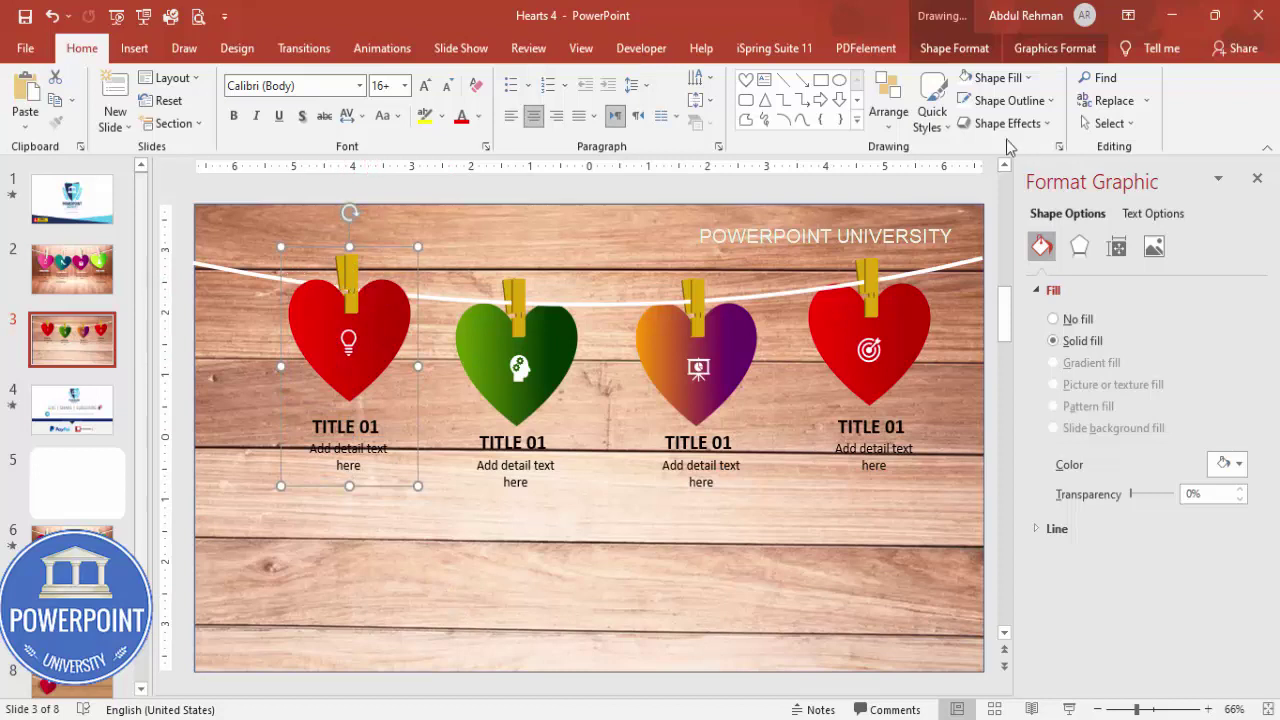
pyautogui.click(950, 48)
pyautogui.click(970, 101)
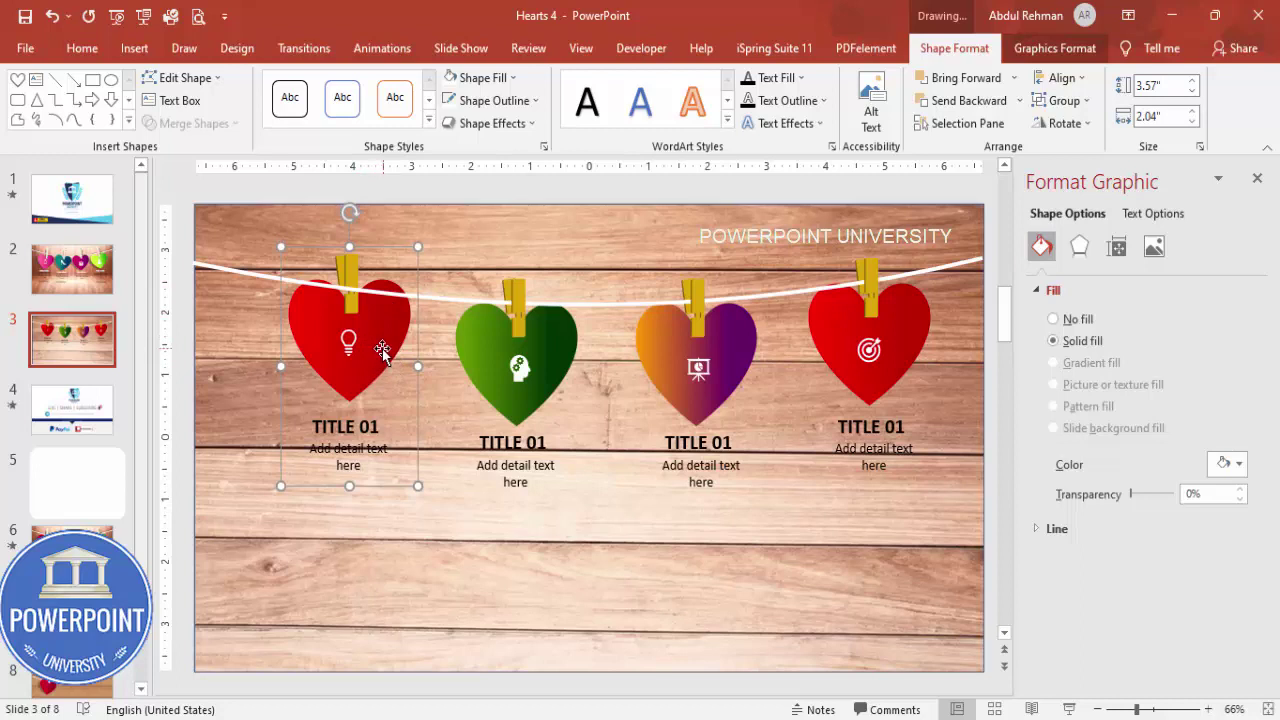
# Nudge the red heart group slightly into place along the string
pyautogui.moveTo(380, 346); pyautogui.dragTo(376, 348)
pyautogui.hotkey('ctrl', 'Up')
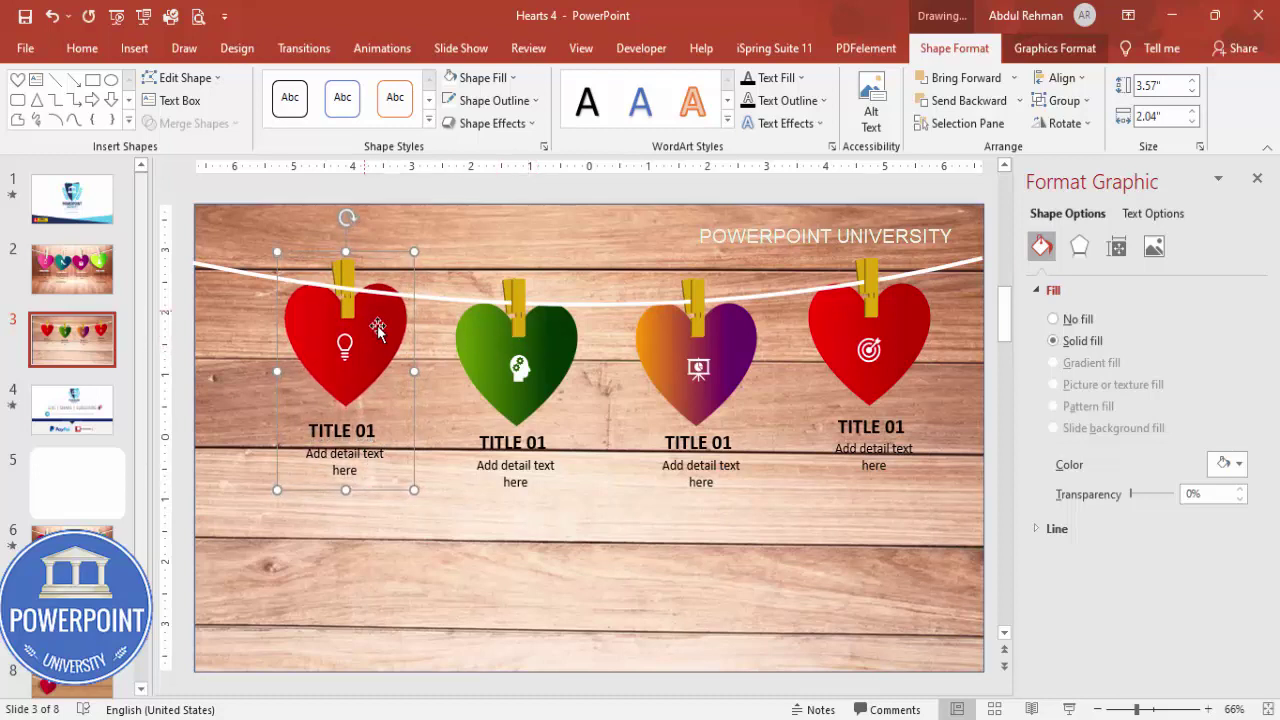
pyautogui.click(1257, 178)
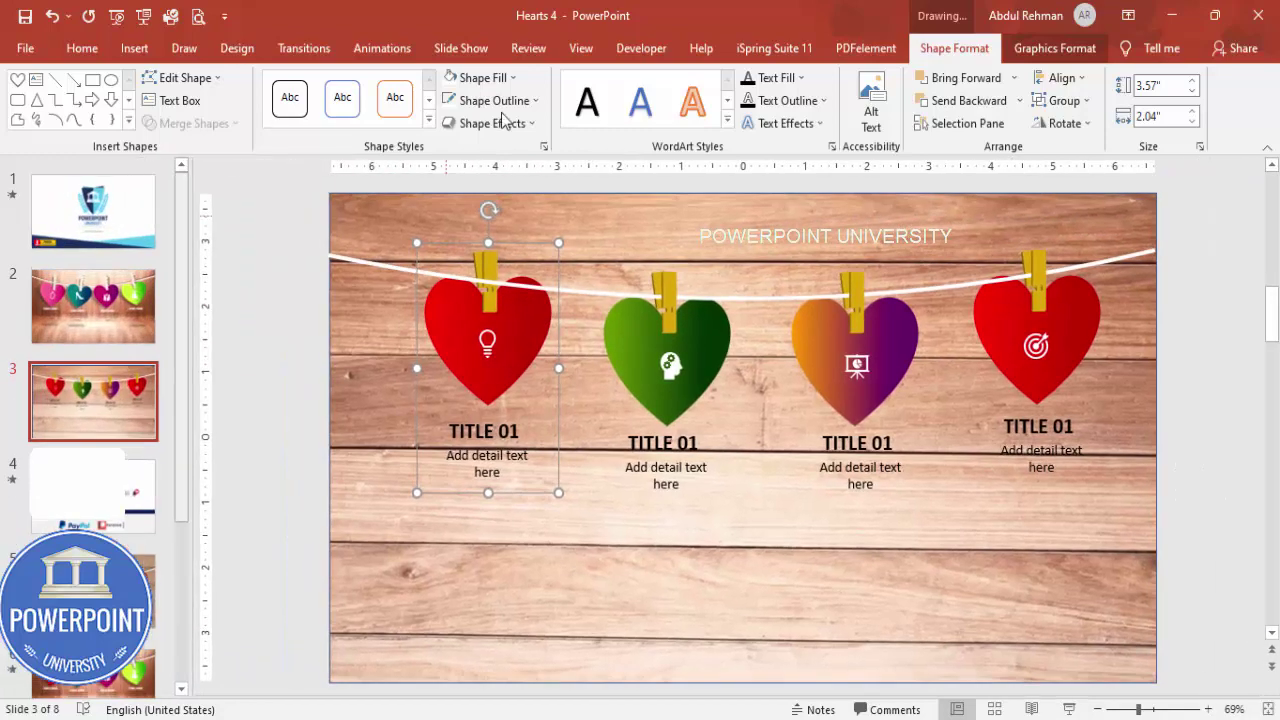
# Give the lightbulb heart group a Fly In entrance with the From Left effect option
pyautogui.click(372, 48)
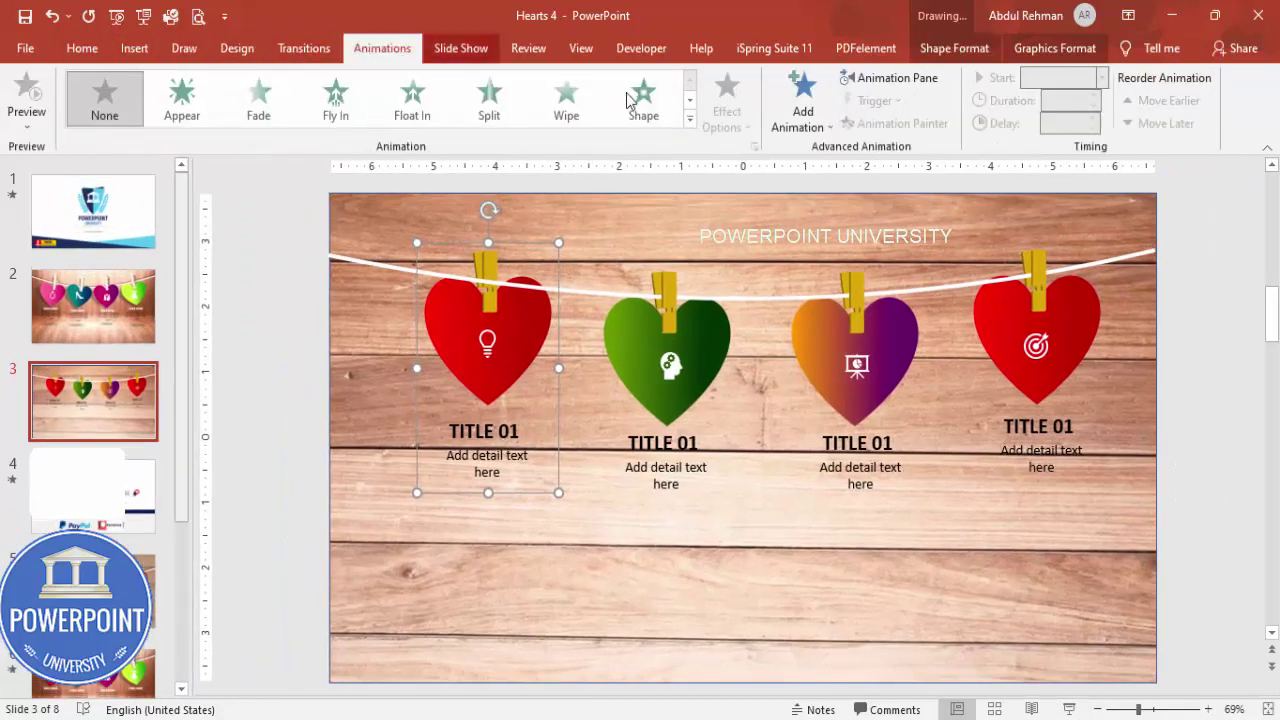
pyautogui.click(335, 100)
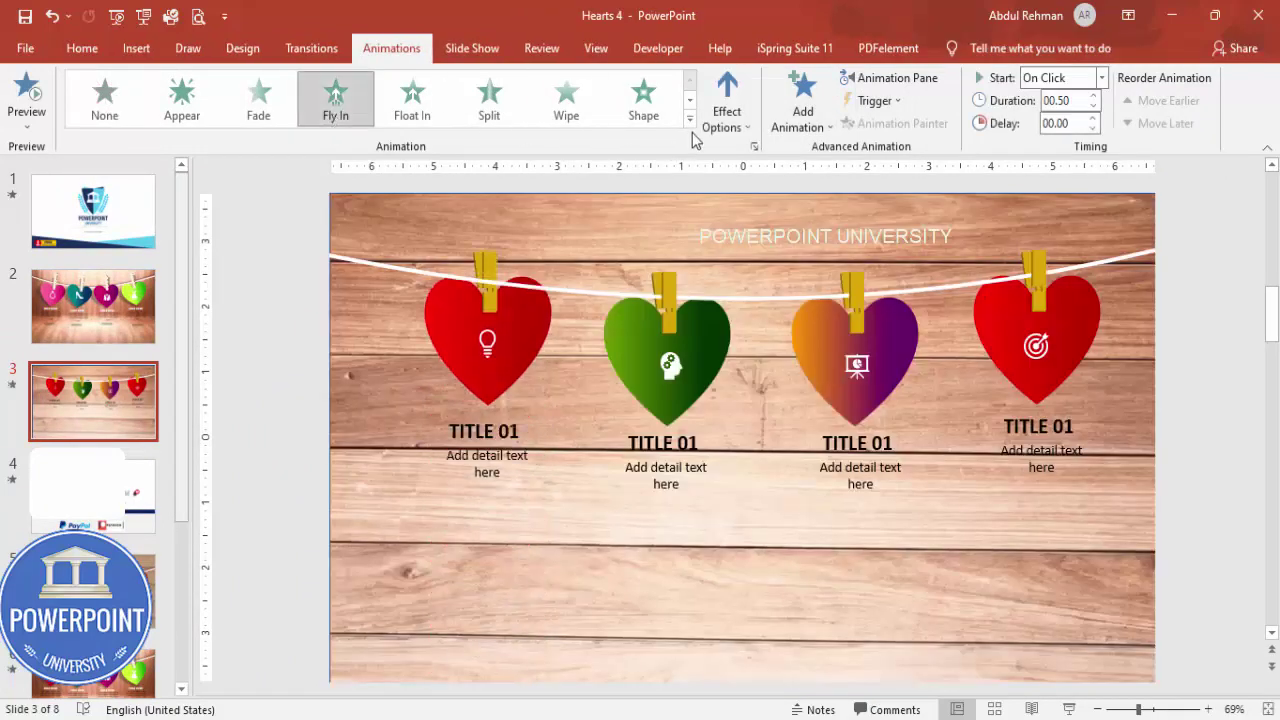
pyautogui.click(727, 112)
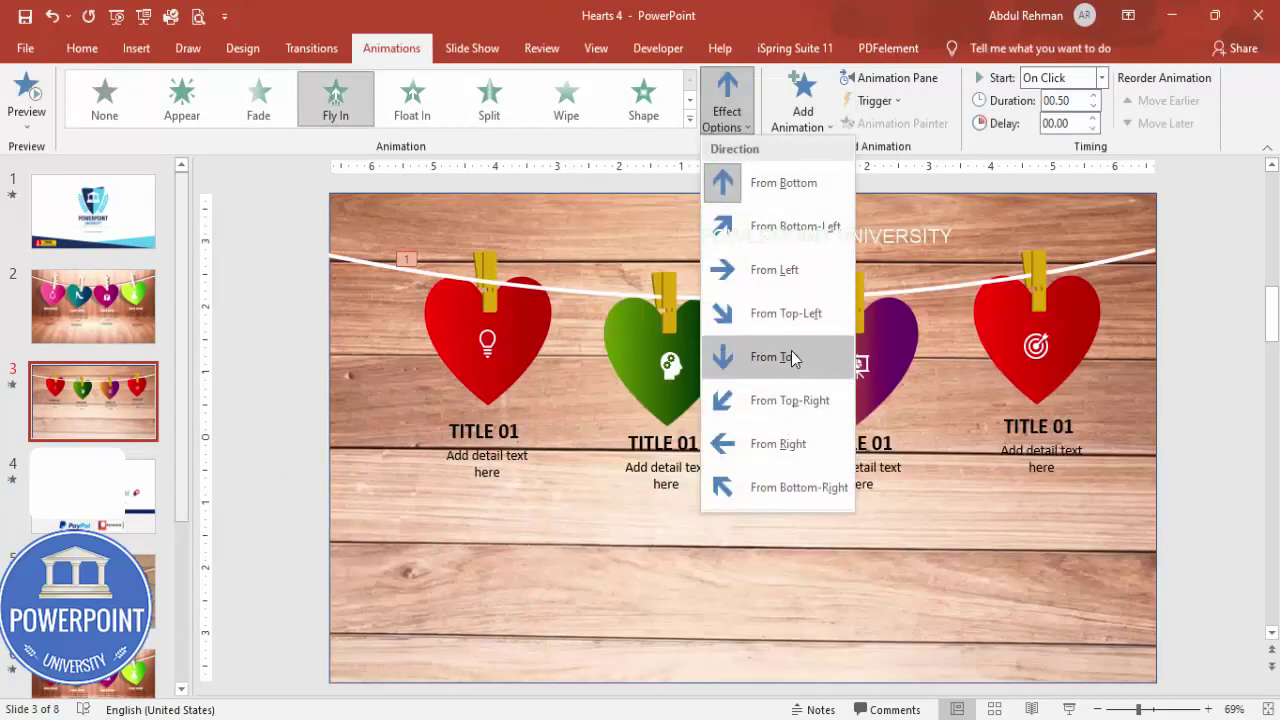
pyautogui.click(815, 271)
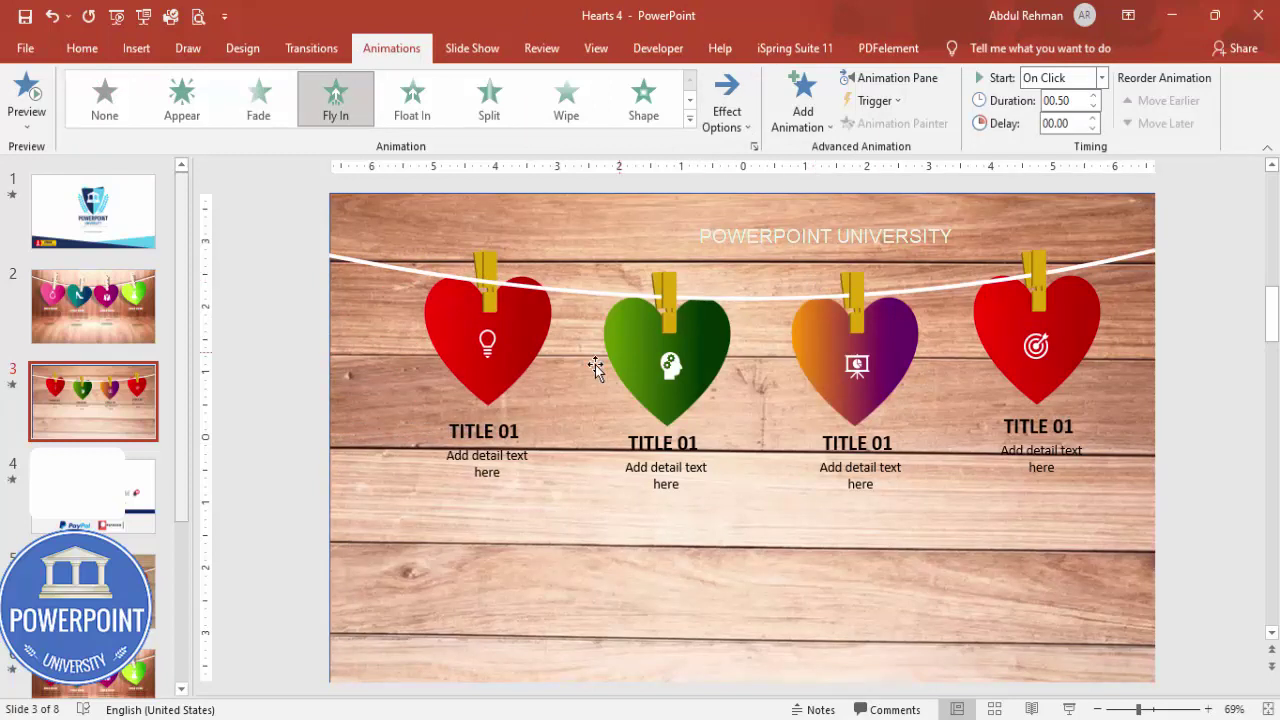